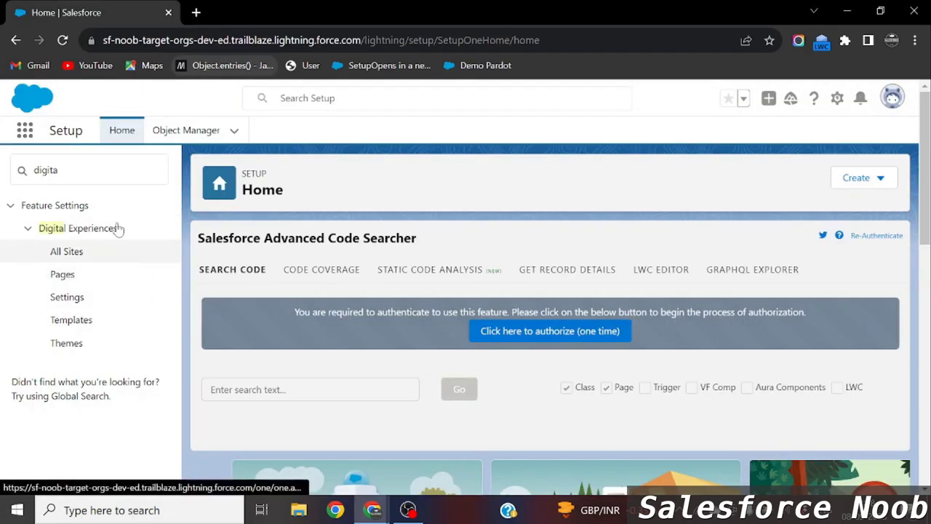
From Setup's Digital Experiences All Sites list, launch the Salesforce Noob site's URL in a new tab.
double_click(45, 169)
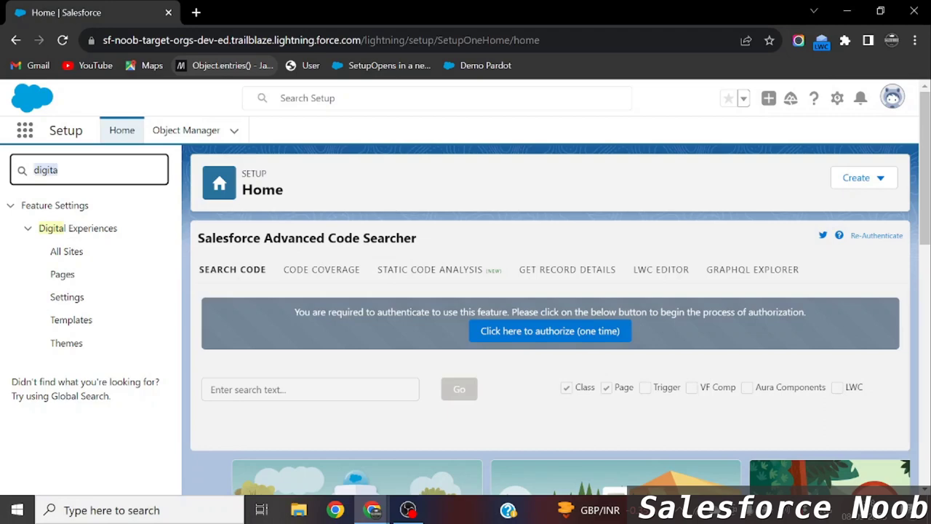
click(66, 251)
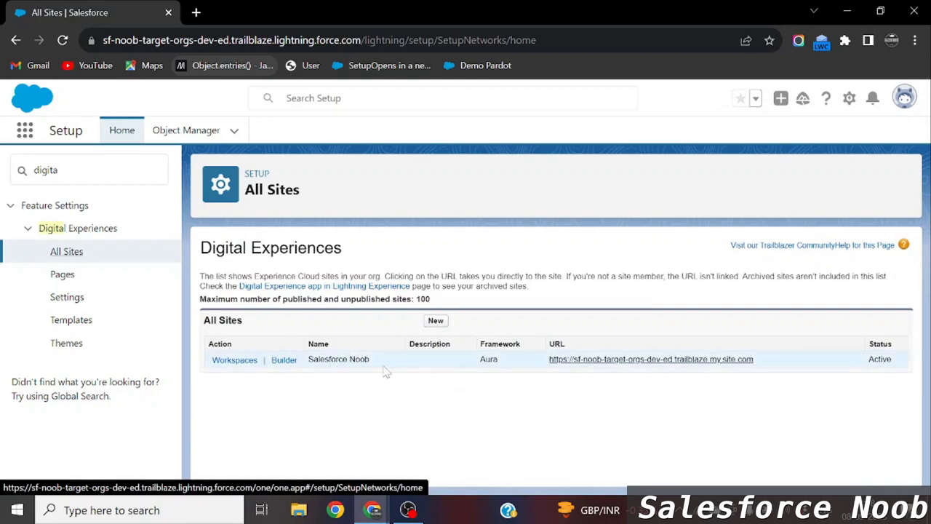
drag(371, 361, 306, 360)
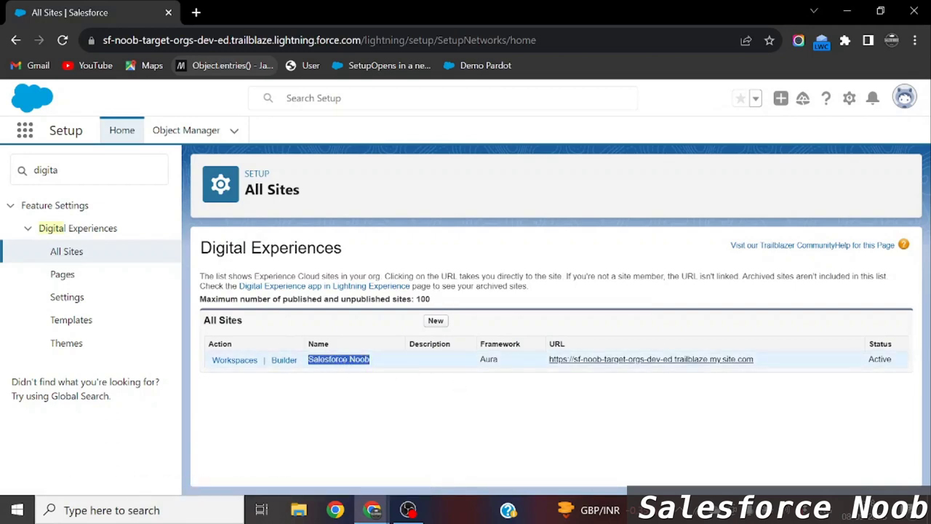
click(372, 413)
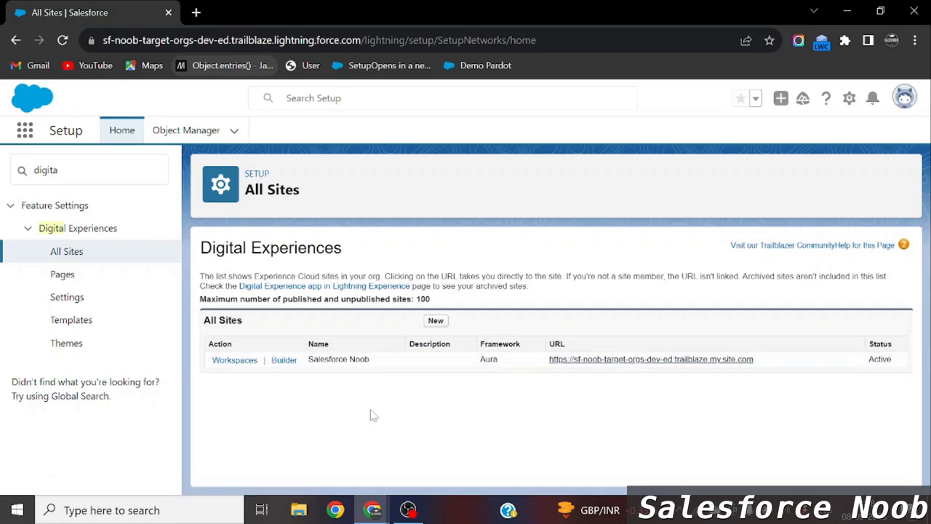
click(666, 364)
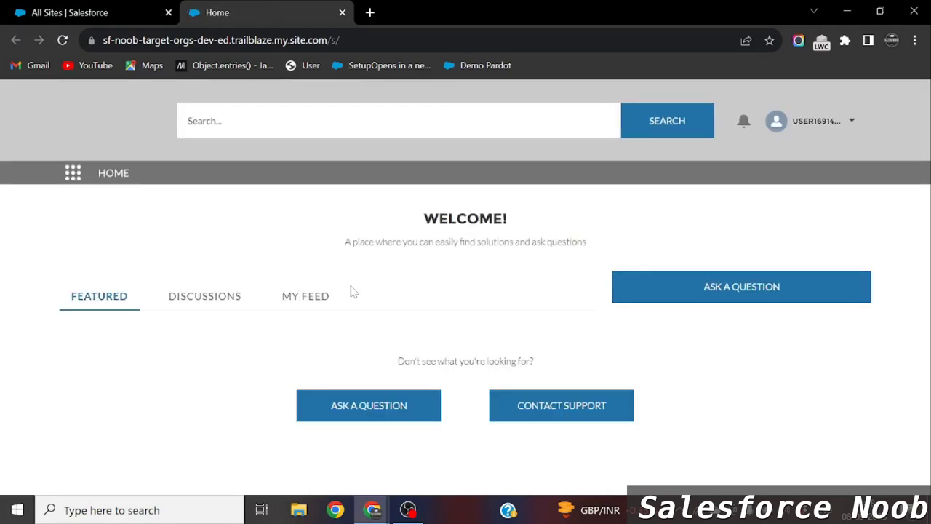
Open My Profile from the Experience Cloud site's user menu.
click(822, 121)
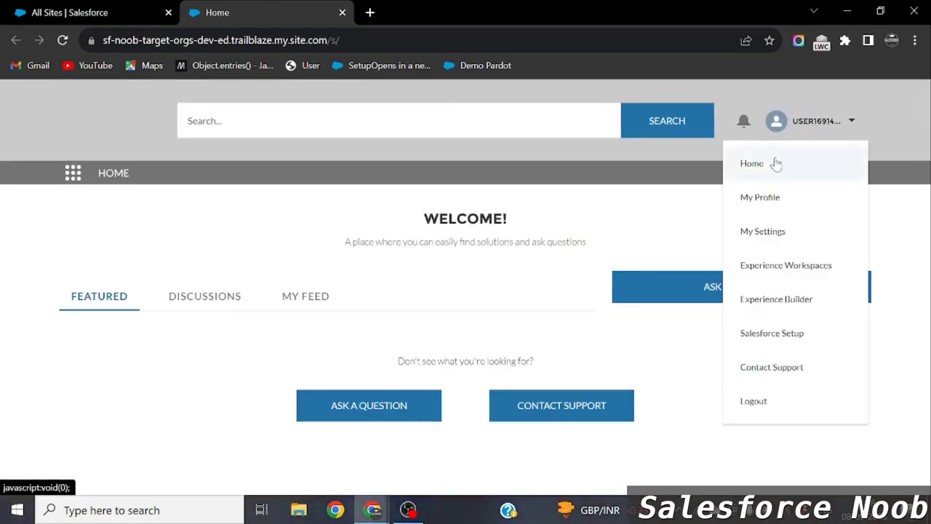
click(777, 203)
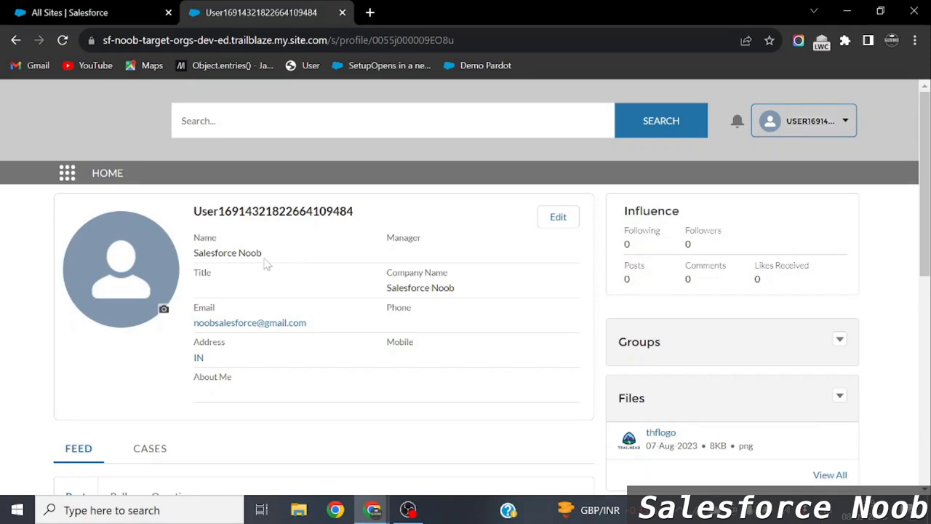
drag(262, 254, 191, 209)
Check the admin avatar menu on All Sites, revisit the profile, then settle back on All Sites.
click(88, 8)
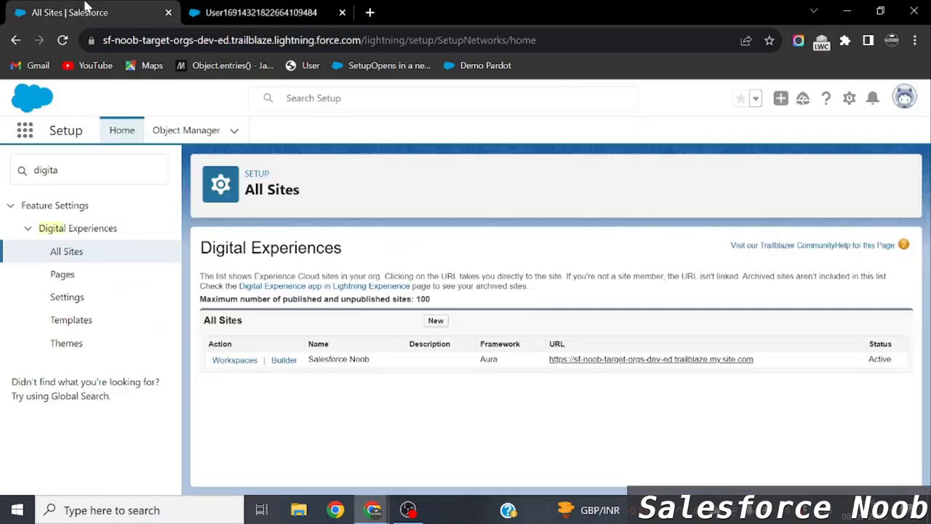
click(904, 97)
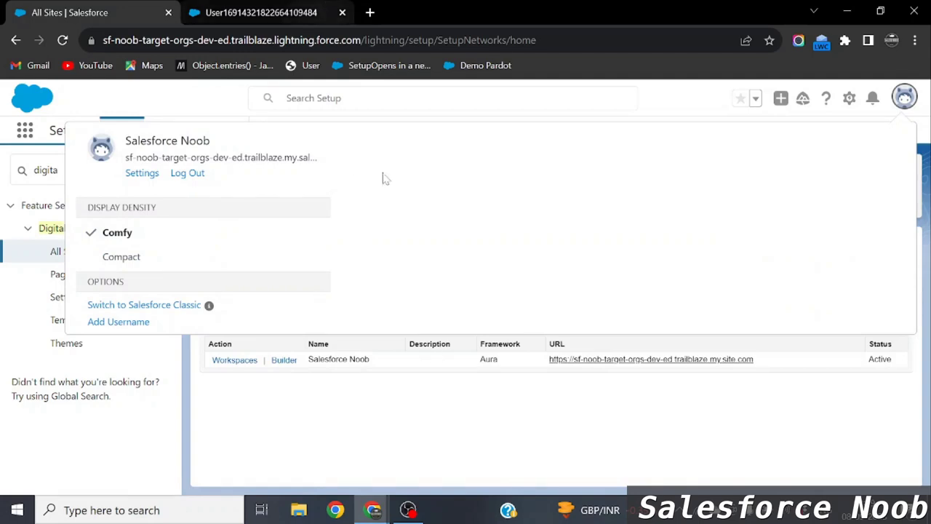
click(903, 96)
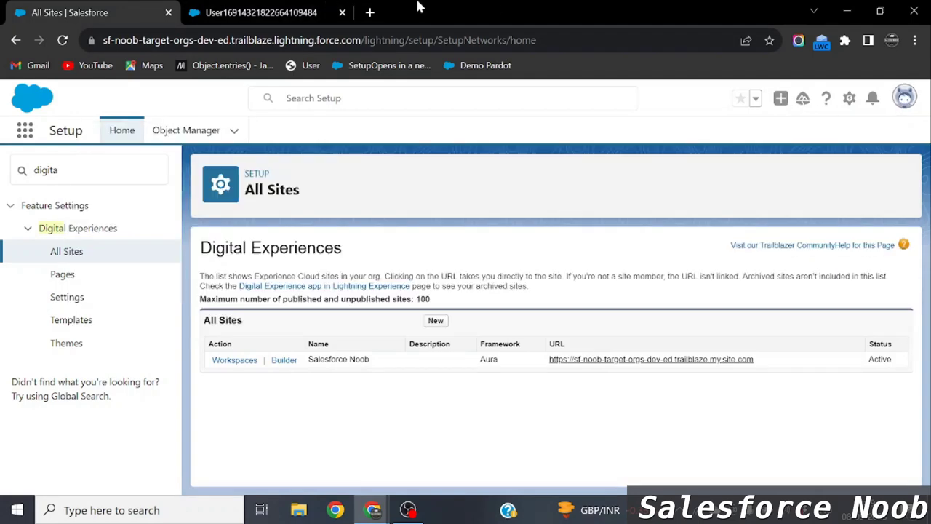
click(279, 7)
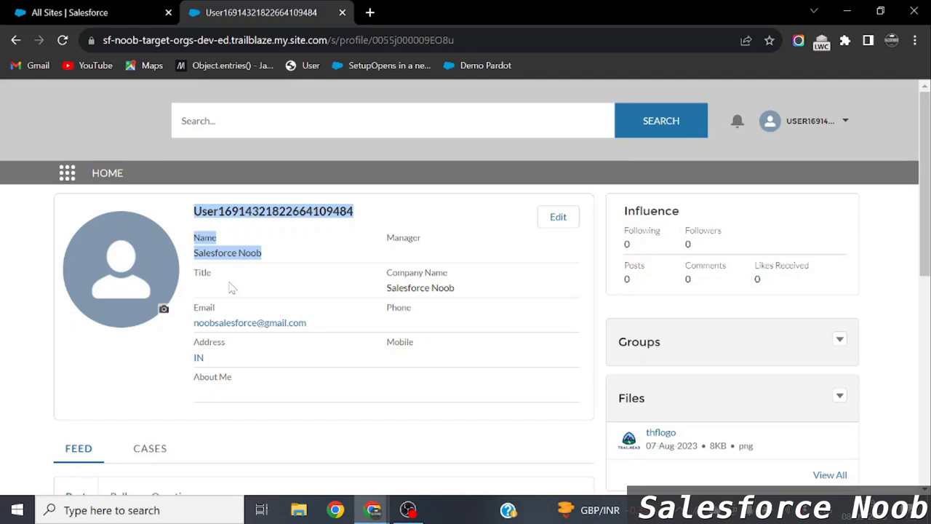
click(120, 9)
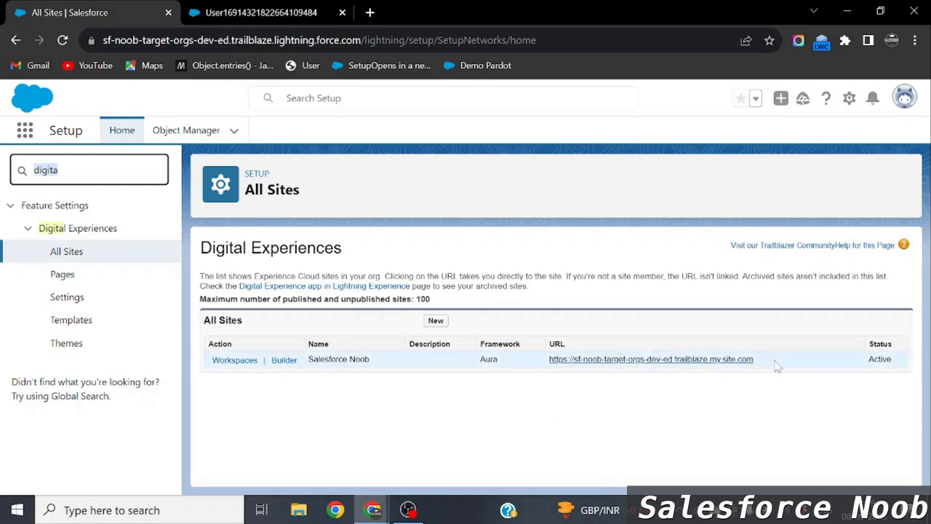
Load the copied Salesforce Noob site URL in a new Incognito window to reach its login page.
drag(775, 362, 551, 362)
key(ctrl+c)
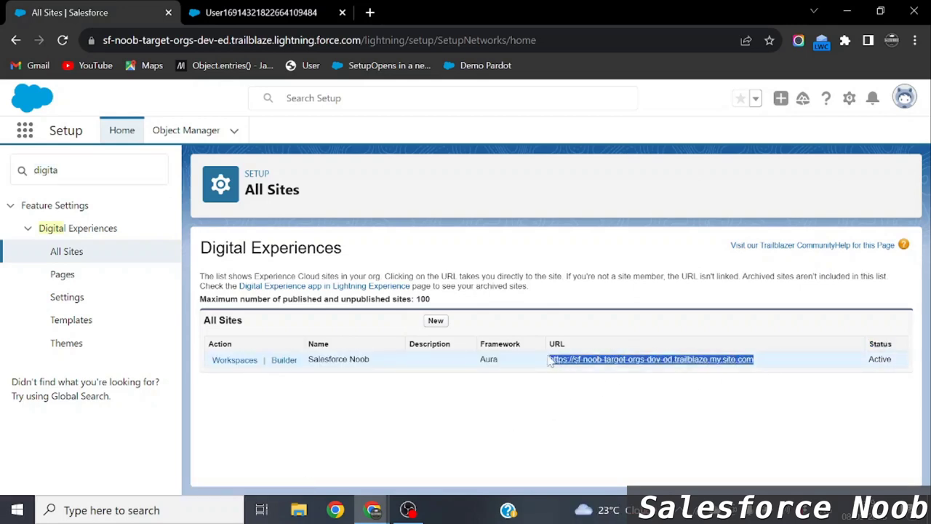
click(914, 40)
click(814, 103)
key(ctrl+v)
key(Return)
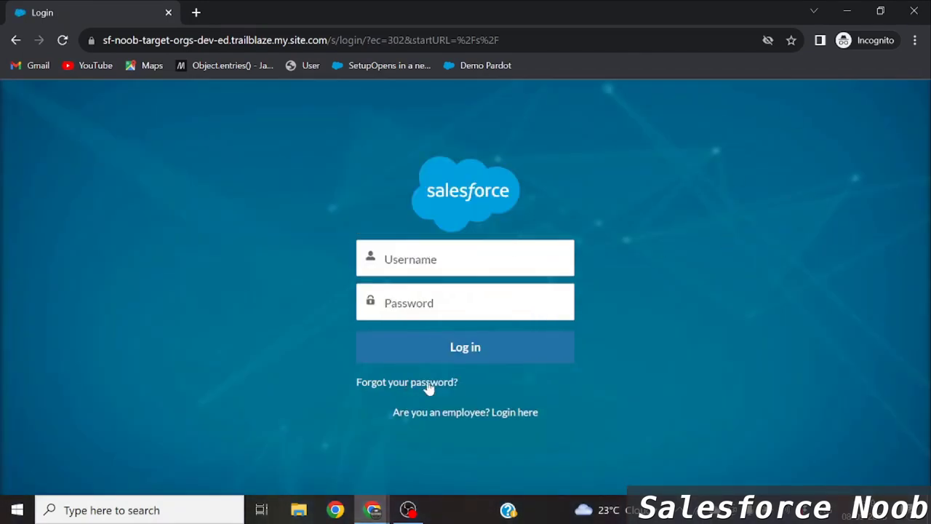
click(438, 258)
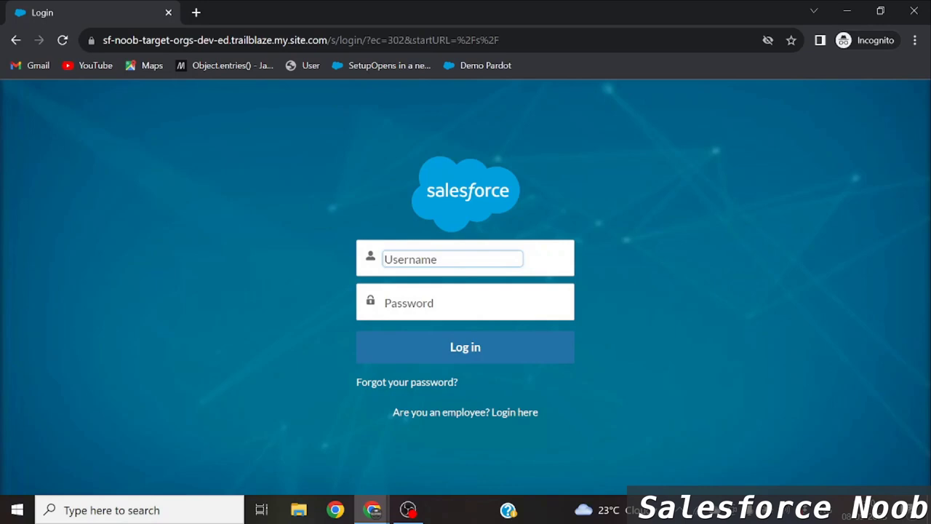
click(138, 510)
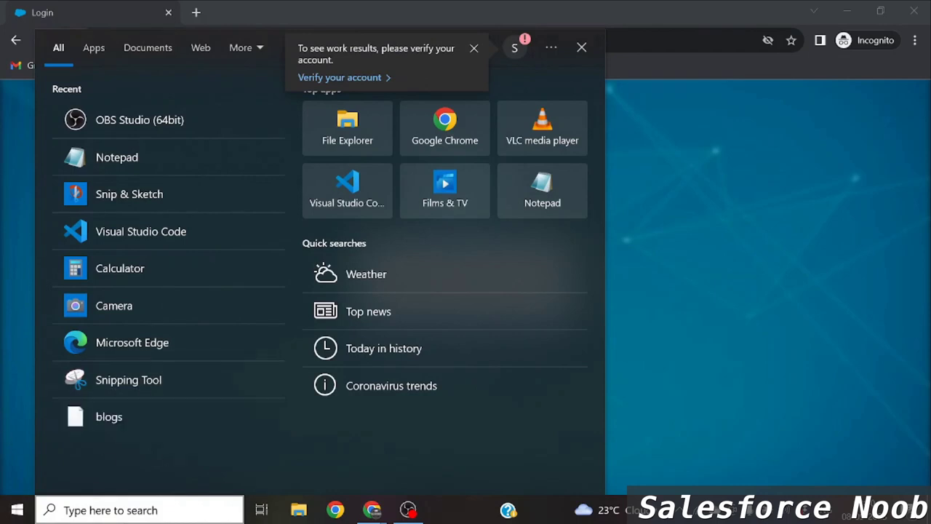
Launch Notepad via Windows search and type 'Who are experience site user' and '1 Customer (Contact,Person'.
click(218, 510)
text(note)
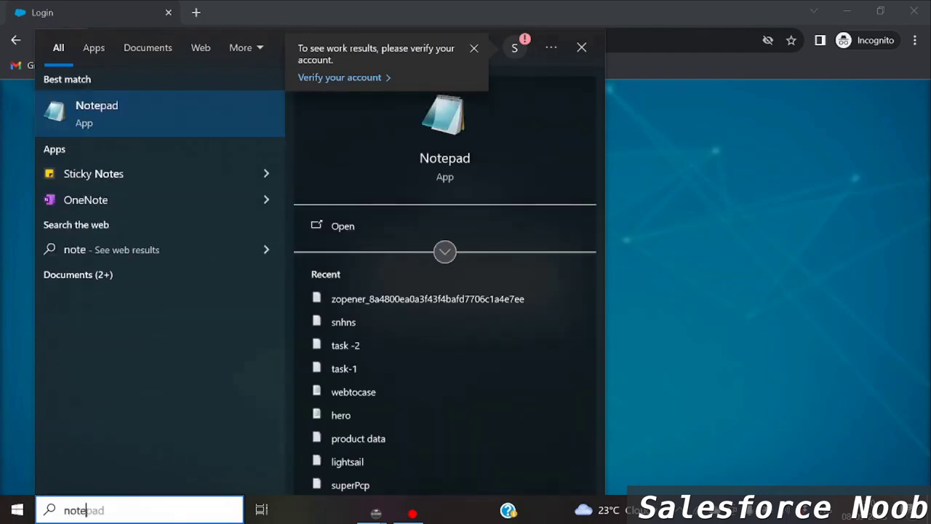
key(Return)
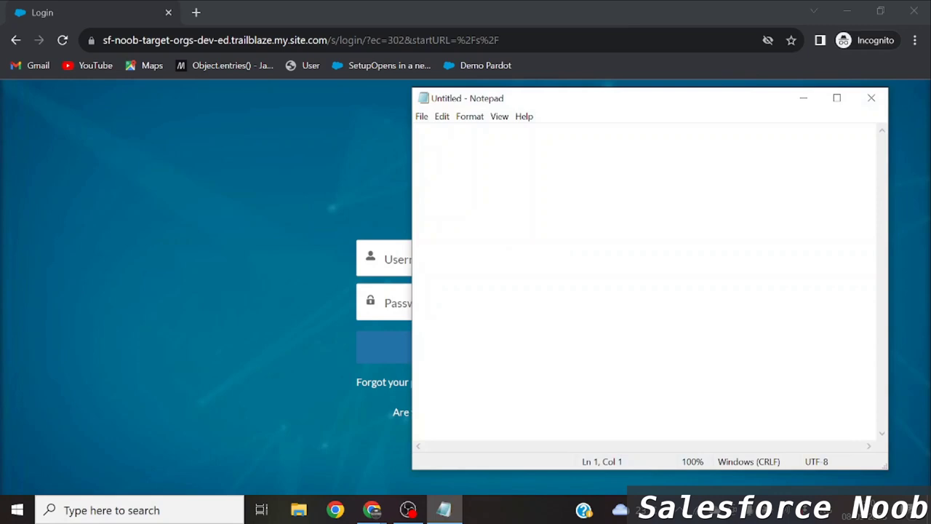
text(Wh)
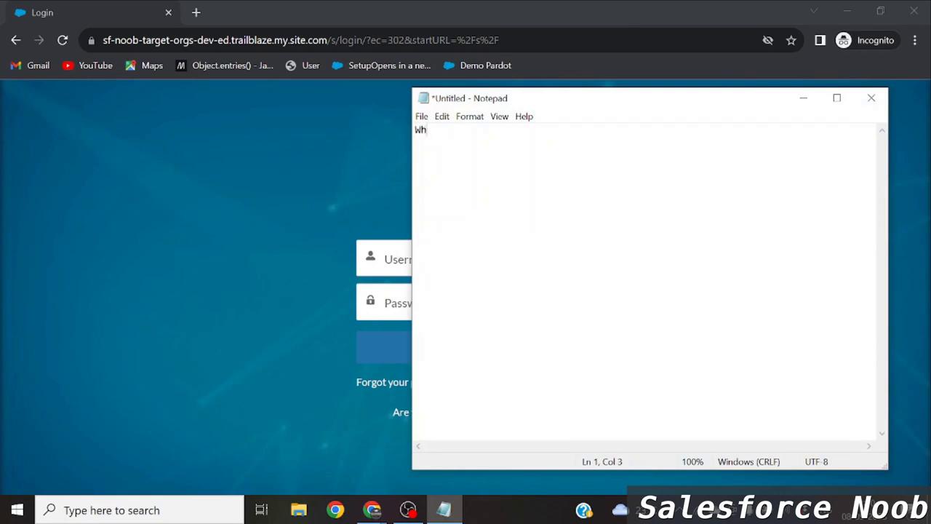
text(o are experience site user)
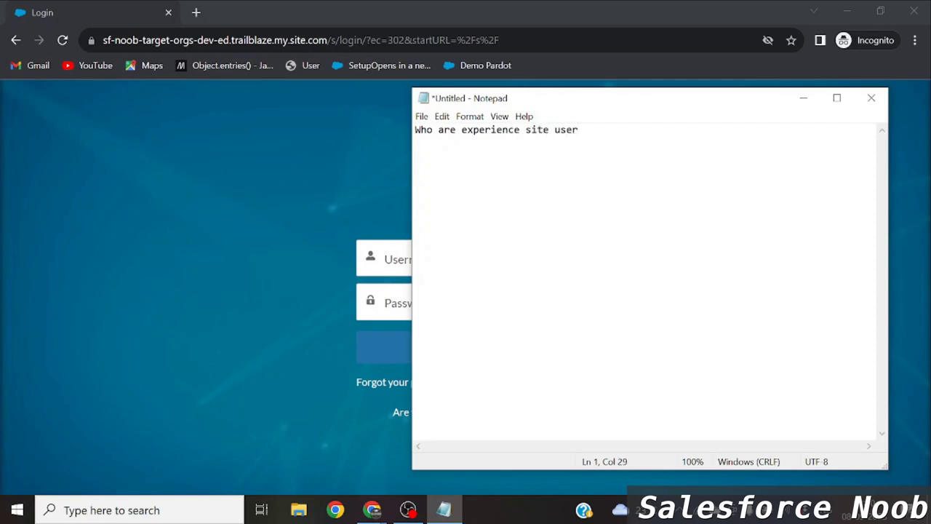
key(Return)
text(1 Customer (Contact)
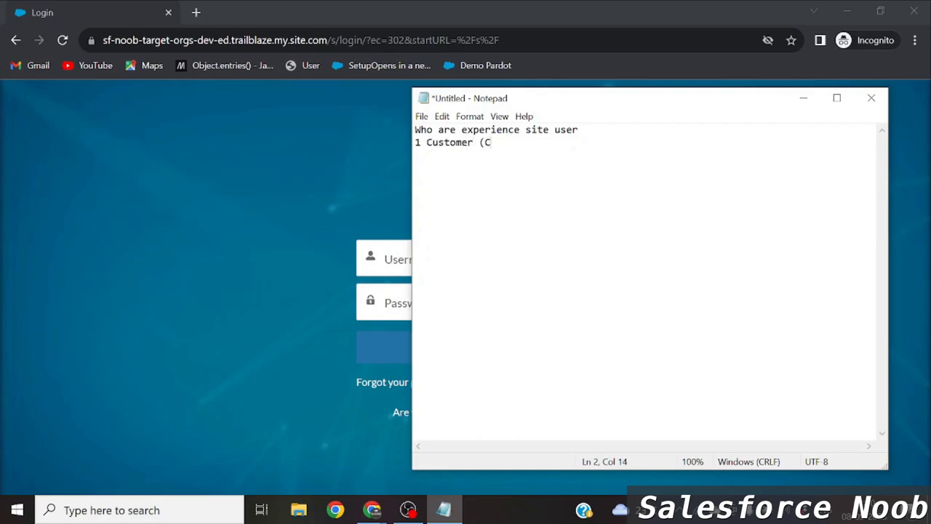
text(,Person)
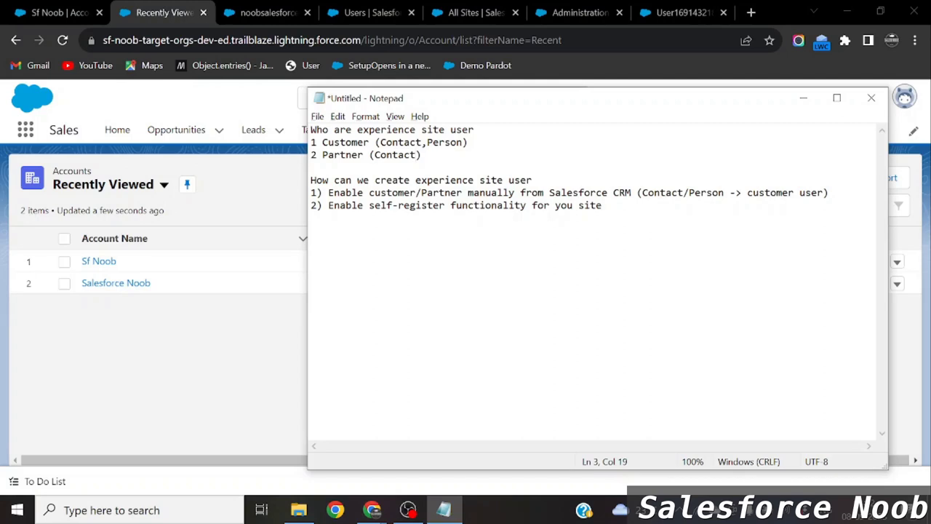
Highlight the Customer and Partner user-type names in the note.
drag(310, 130, 445, 142)
click(450, 142)
click(345, 142)
double_click(348, 141)
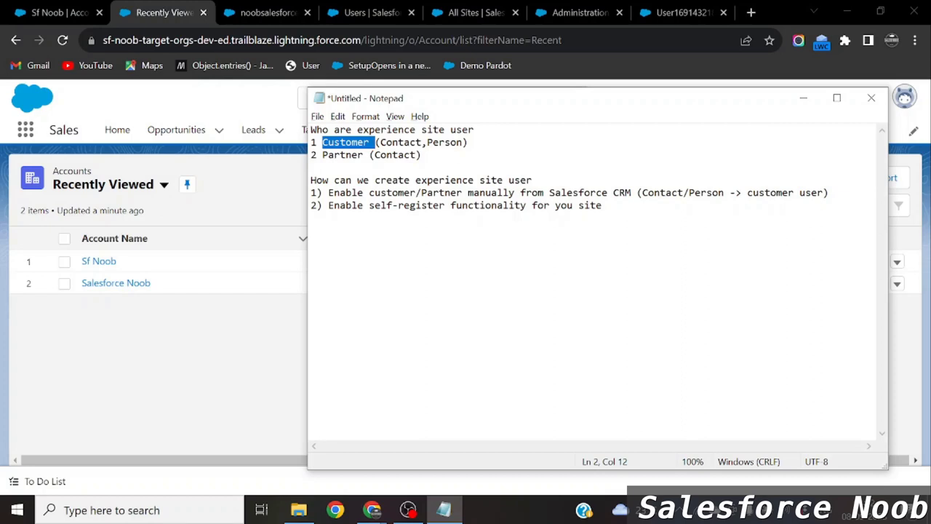
double_click(342, 155)
double_click(347, 142)
double_click(342, 155)
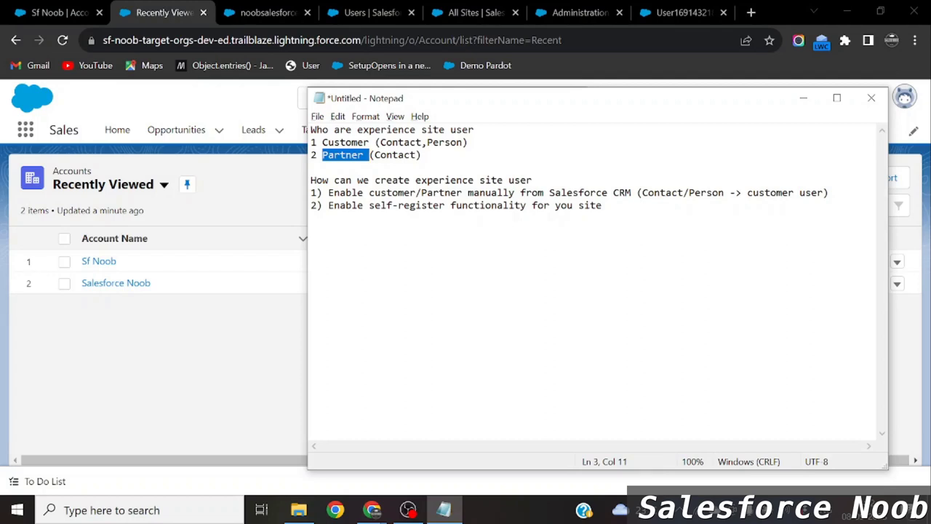
Highlight the (Contact,Person) and (Contact) descriptors on lines 2 and 3.
drag(375, 142, 468, 143)
click(421, 155)
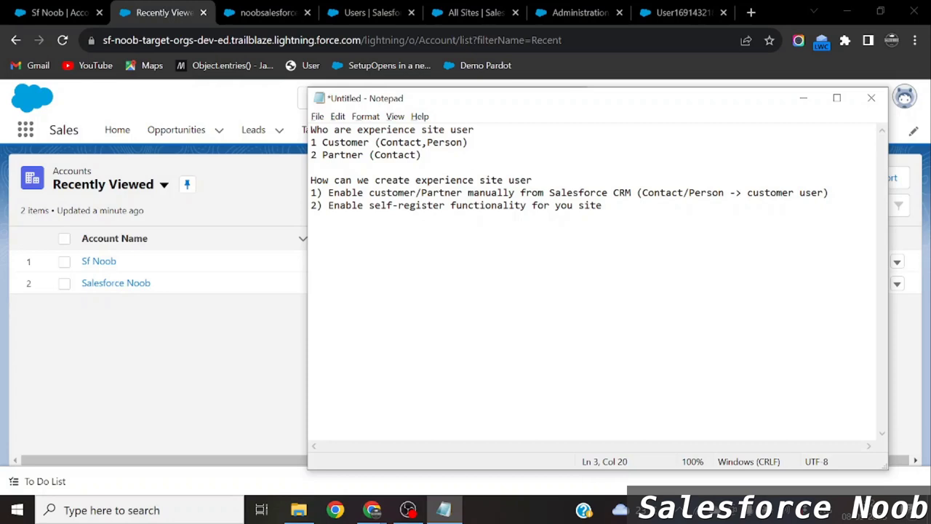
drag(375, 143, 444, 142)
click(400, 143)
double_click(344, 143)
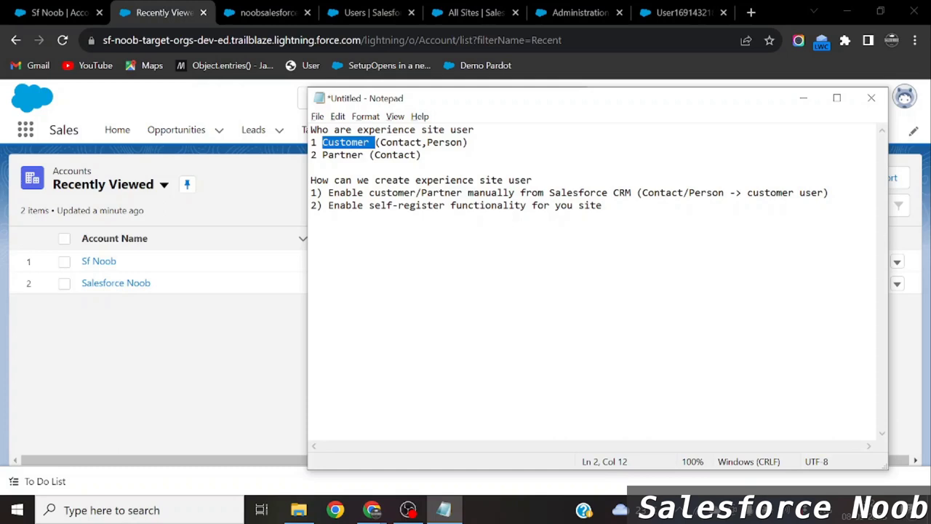
drag(369, 155, 421, 155)
click(351, 155)
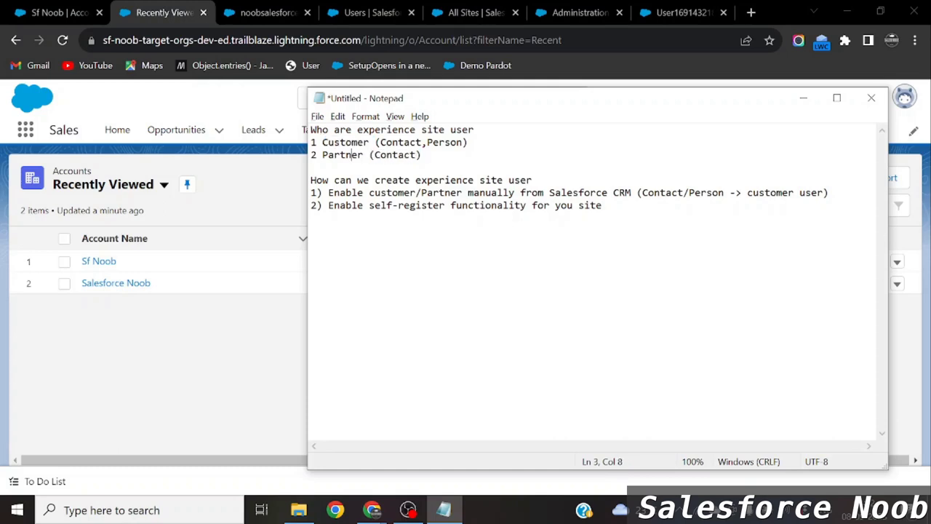
drag(375, 142, 468, 143)
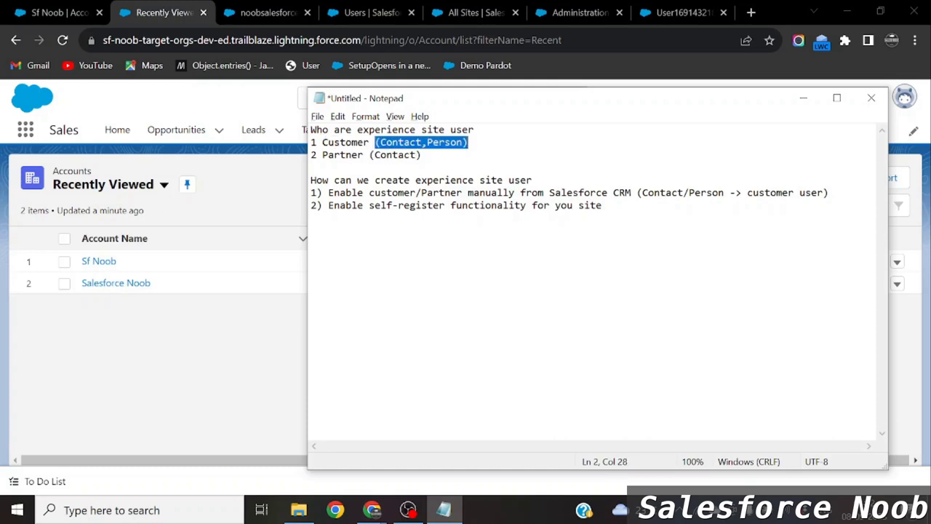
click(437, 143)
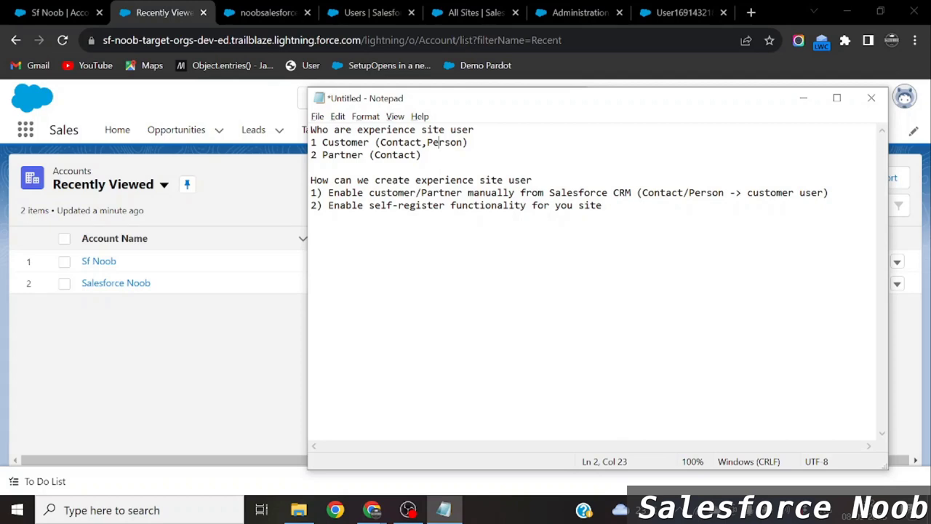
drag(532, 180, 346, 179)
click(345, 180)
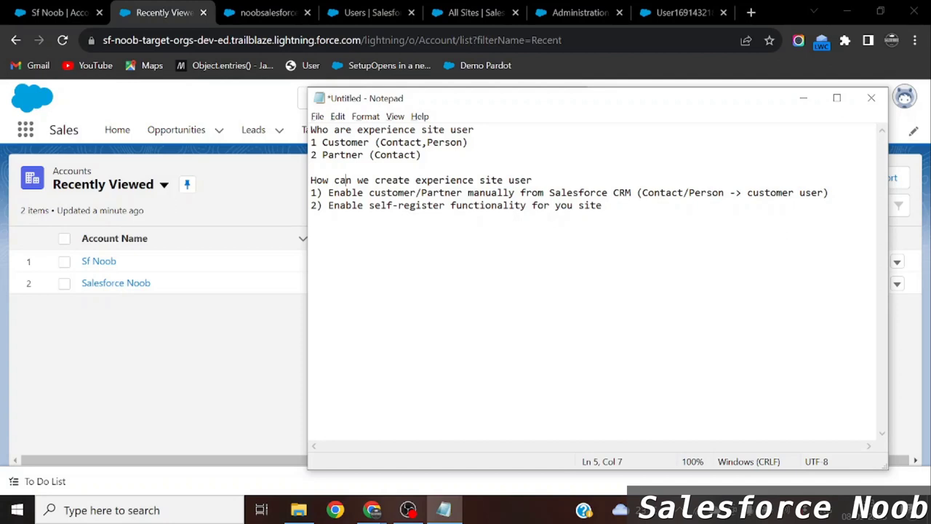
drag(328, 192, 730, 193)
click(730, 193)
drag(637, 192, 729, 193)
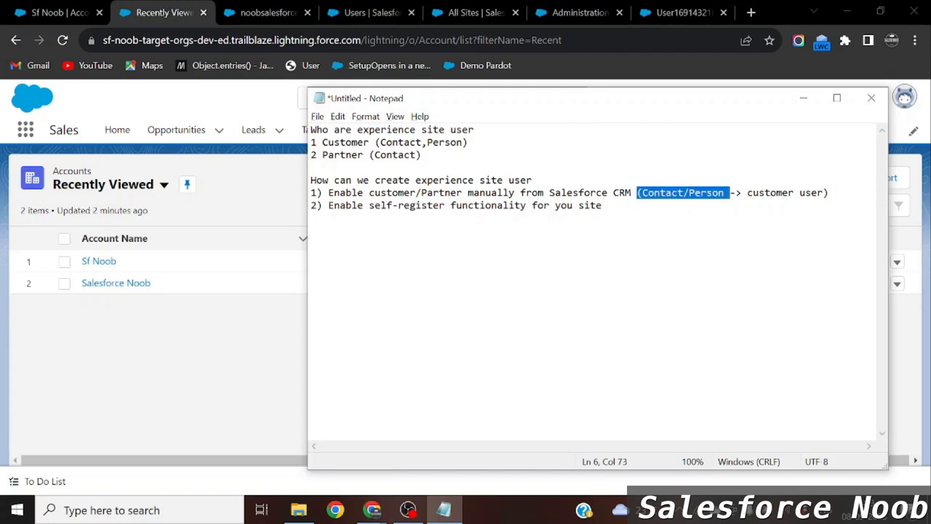
click(724, 193)
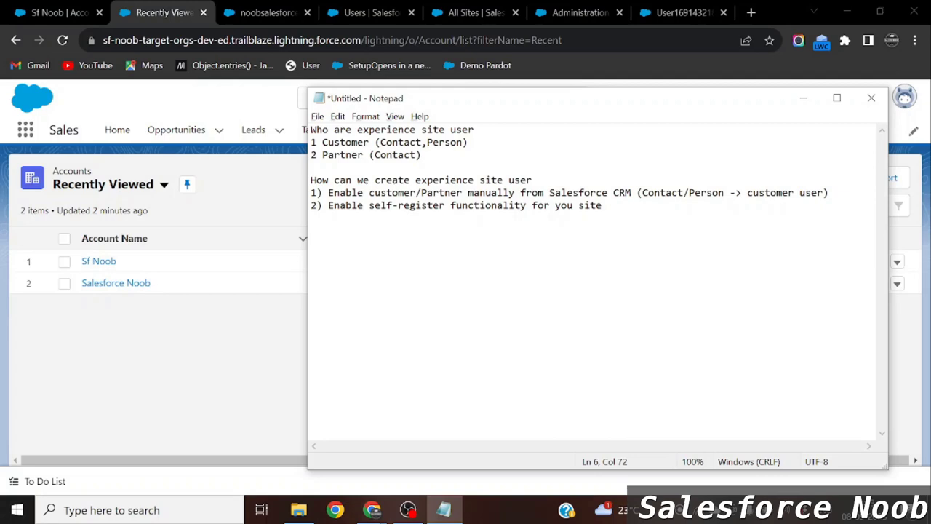
drag(357, 193, 682, 193)
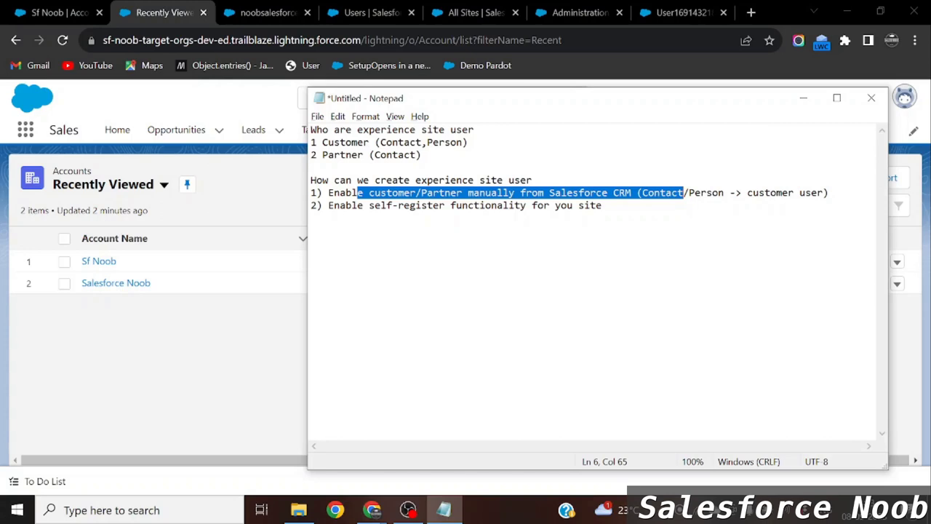
key(alt+Tab)
key(alt+Tab)
key(alt+Tab)
key(alt+Tab)
key(alt+Tab)
key(alt+Tab)
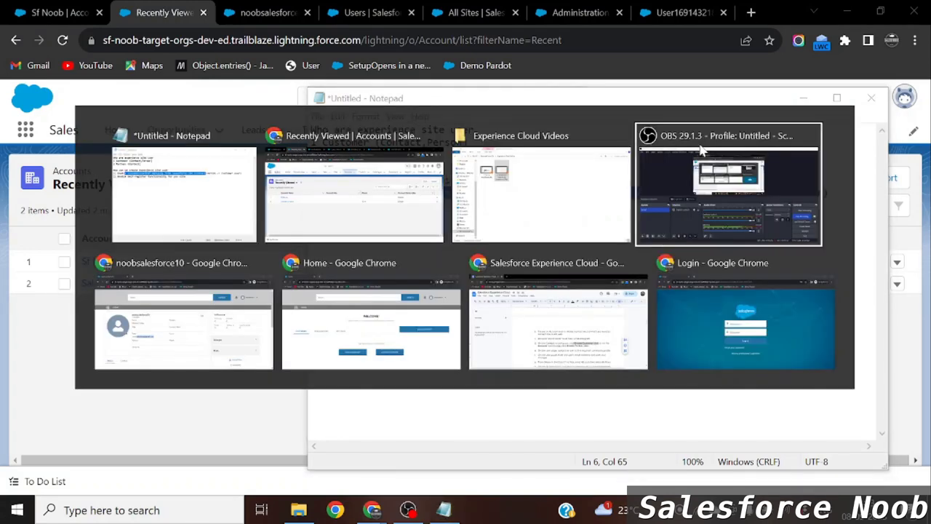
key(alt+Tab)
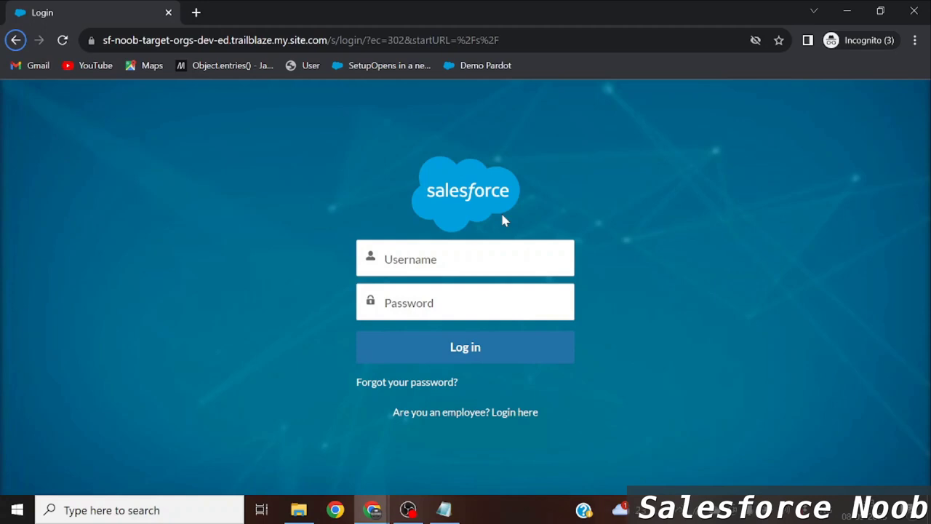
In the Notepad note, select the manual-enable method line, then return to the All Sites window.
key(alt+Tab)
key(alt+Tab)
key(alt+Tab)
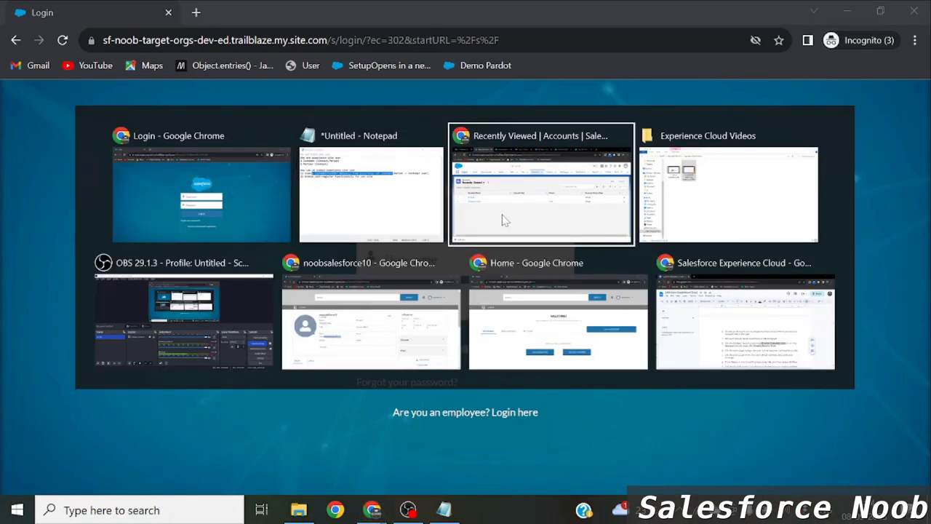
key(alt+Tab)
key(alt+Tab)
key(alt+Tab)
key(alt+Tab)
key(alt+Tab)
key(alt+Tab)
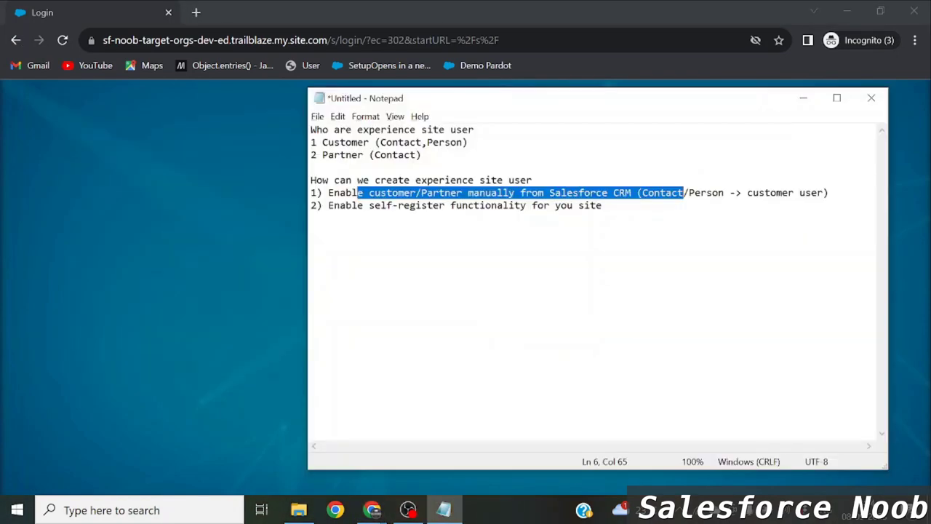
click(555, 205)
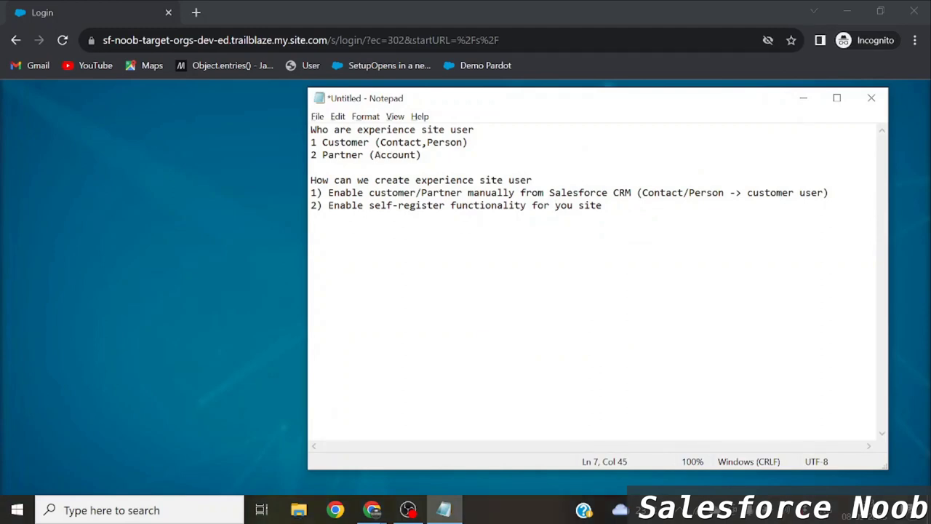
drag(329, 193, 828, 193)
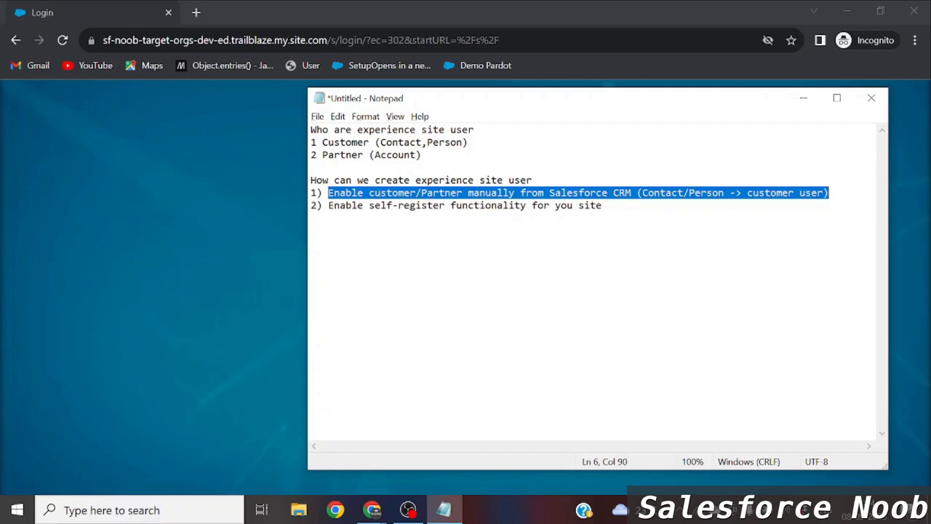
key(alt+Tab)
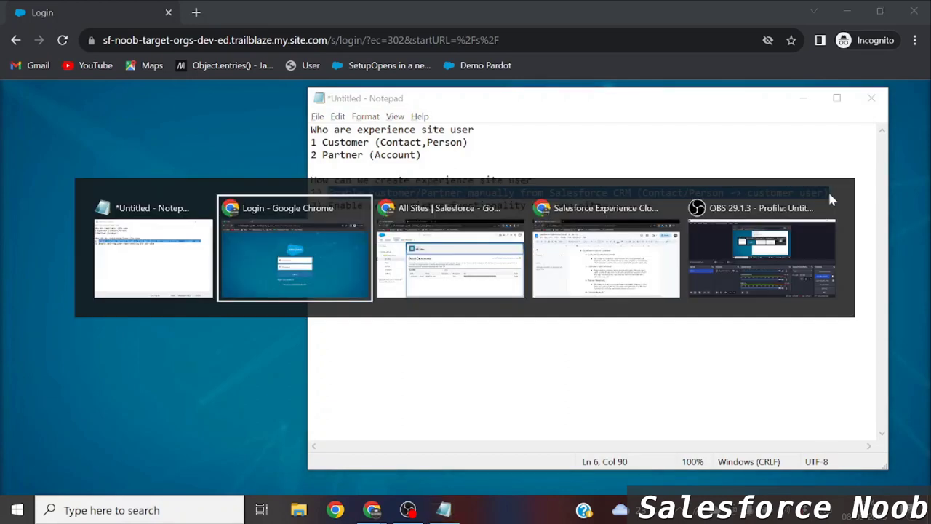
key(alt+Tab)
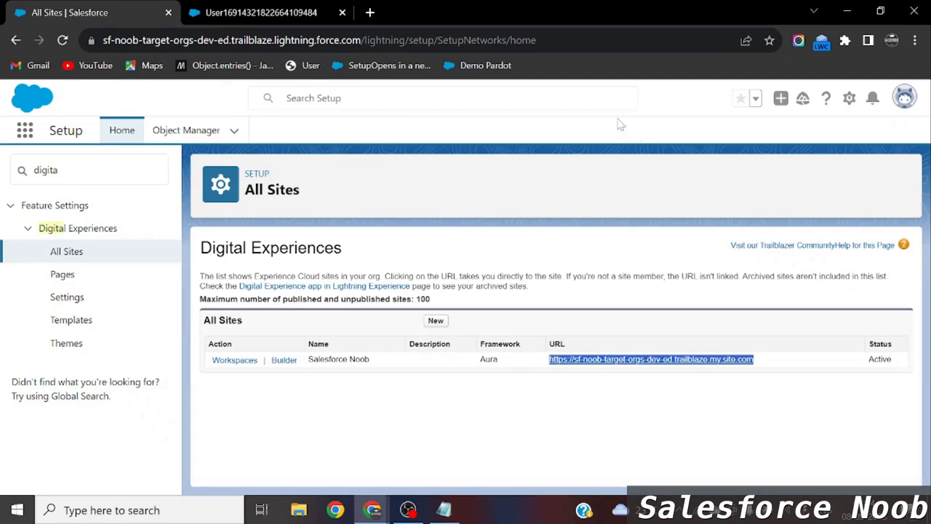
Review the Customer Community and Customer Community Plus license entries in the Google Docs notes.
key(alt+Tab)
key(alt+Tab)
key(alt+Tab)
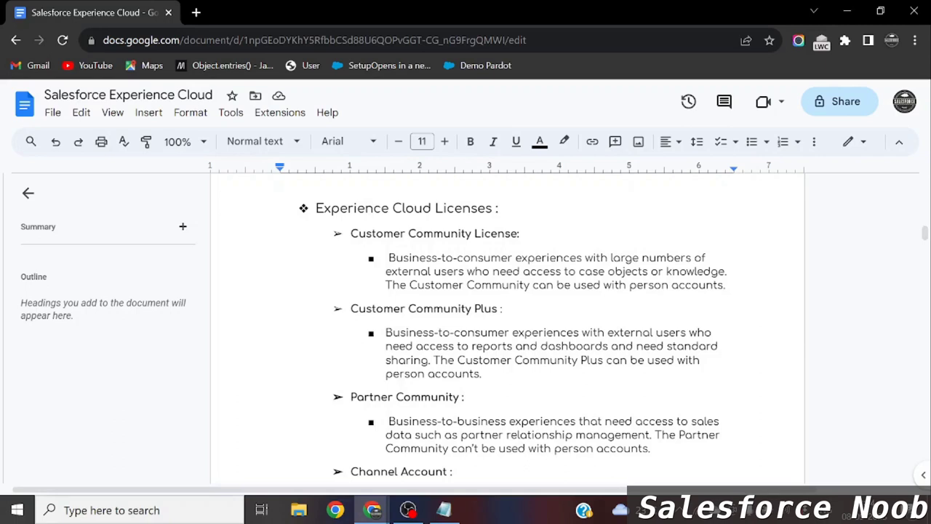
drag(351, 234, 523, 233)
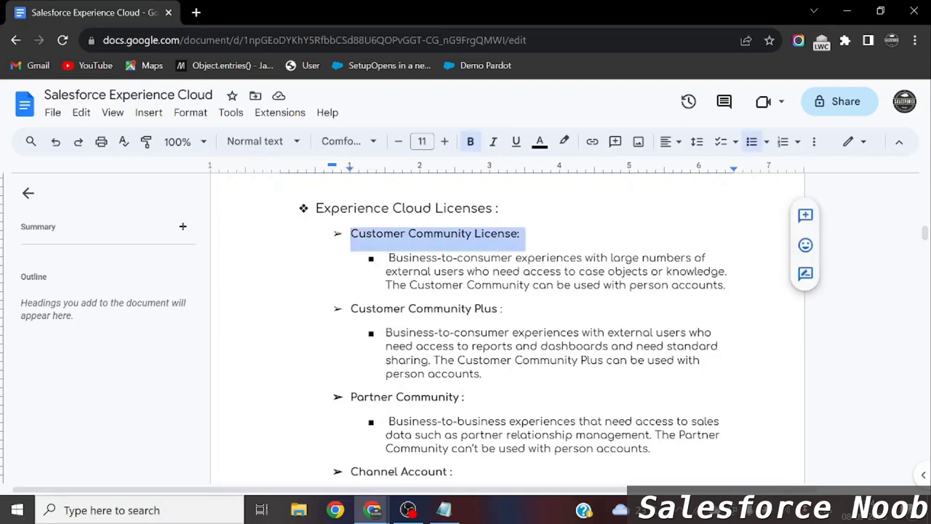
drag(351, 308, 512, 308)
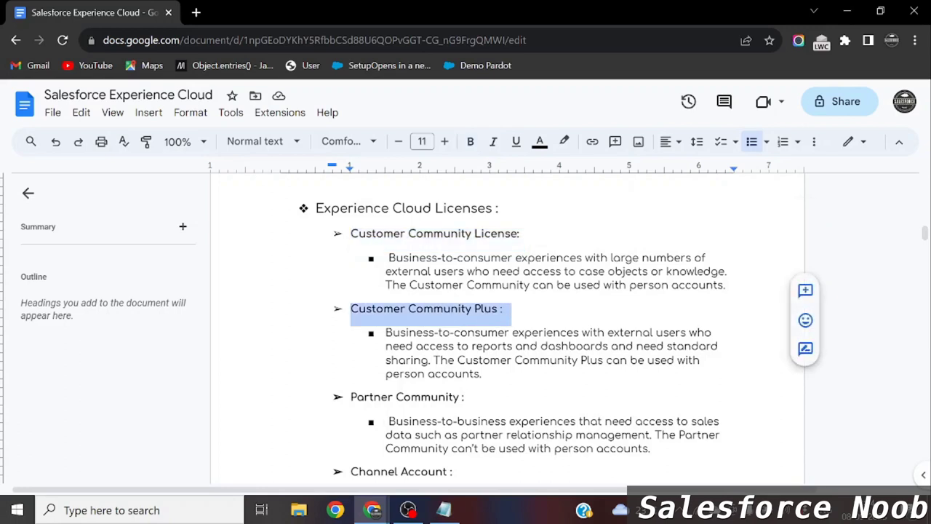
drag(449, 346, 618, 346)
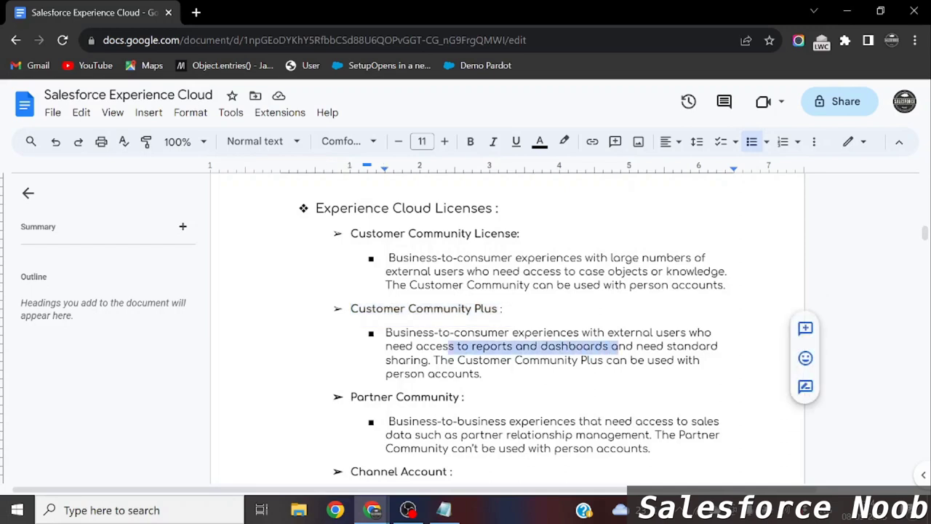
drag(540, 347, 429, 360)
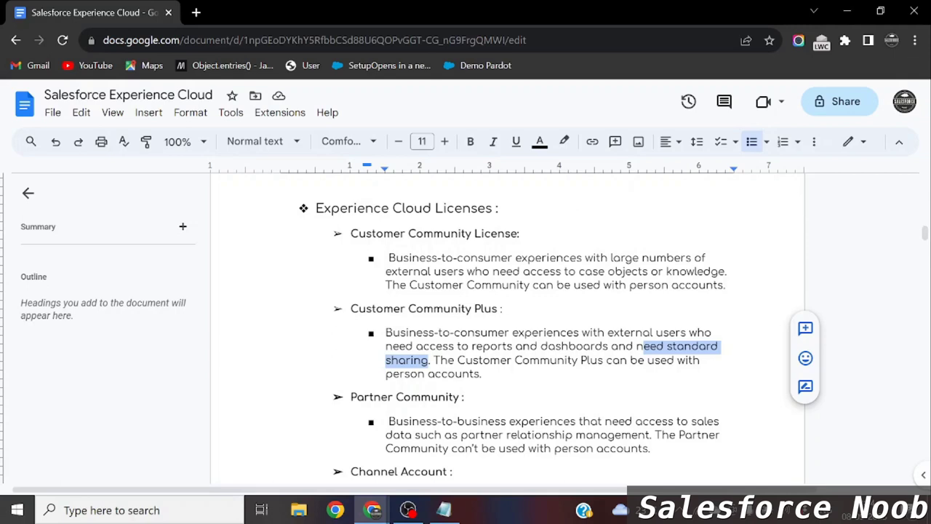
drag(571, 285, 636, 285)
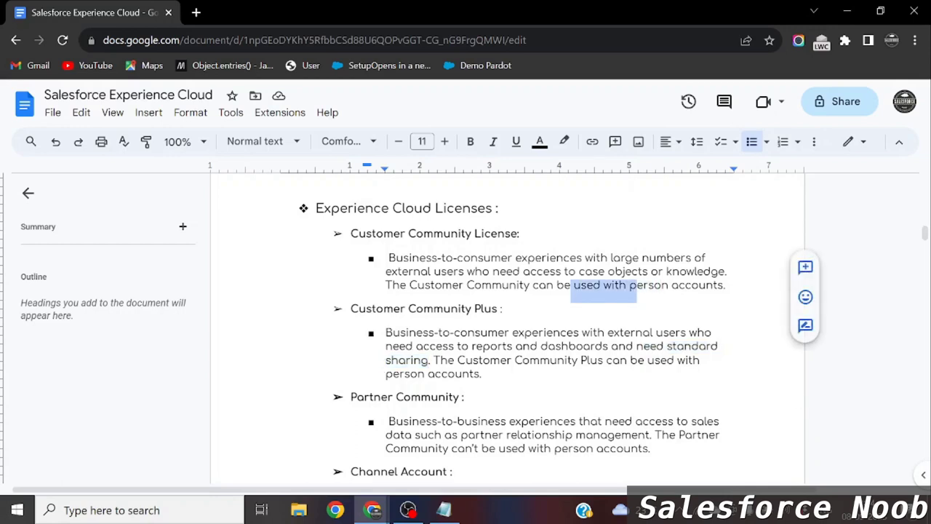
double_click(638, 284)
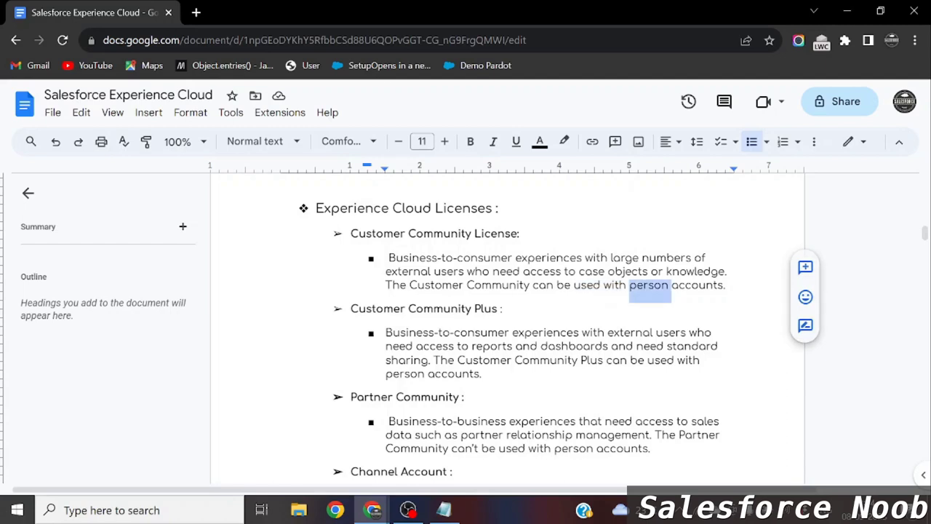
Review the Partner Community license: Business accounts only, no person accounts.
scroll(510, 327, down, 3)
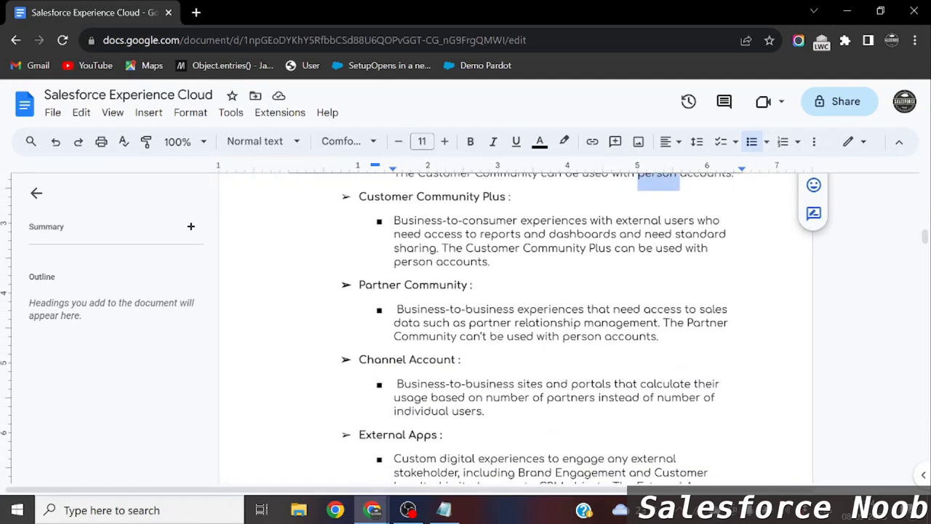
drag(357, 285, 478, 285)
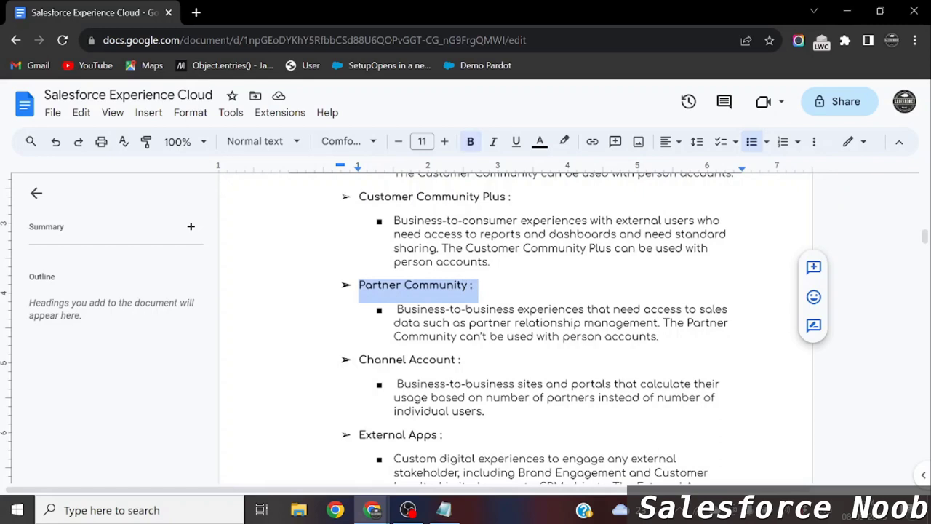
click(420, 309)
double_click(421, 309)
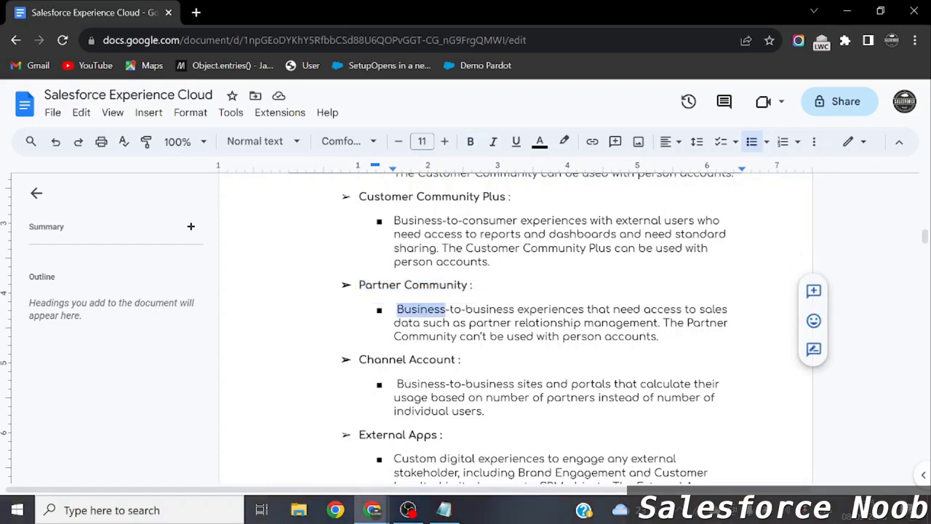
mouse_move(669, 322)
mouse_down()
mouse_move(633, 336)
mouse_move(525, 336)
mouse_move(658, 336)
mouse_up()
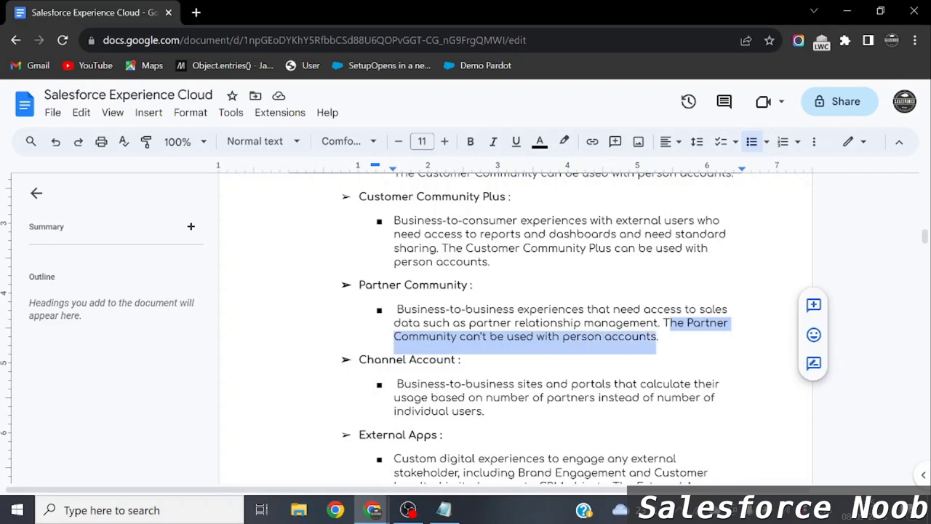
scroll(509, 327, down, 2)
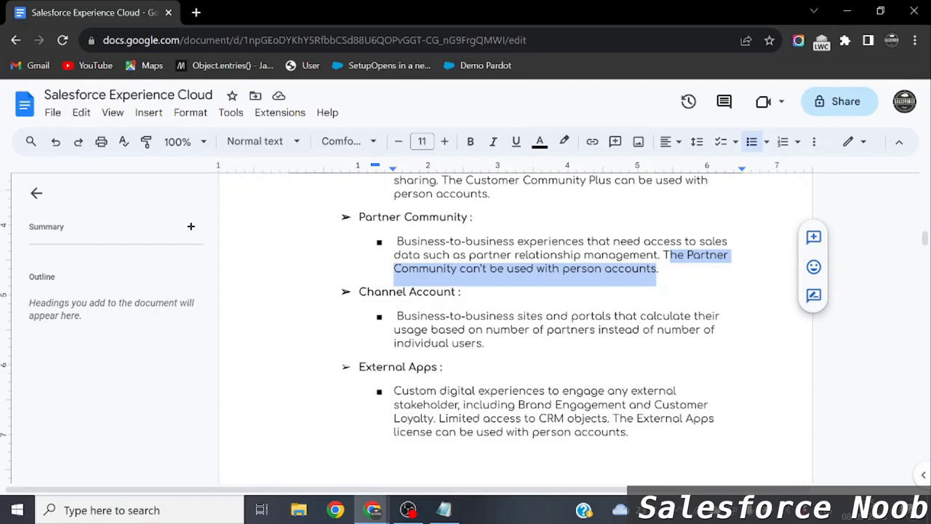
scroll(509, 327, down, 2)
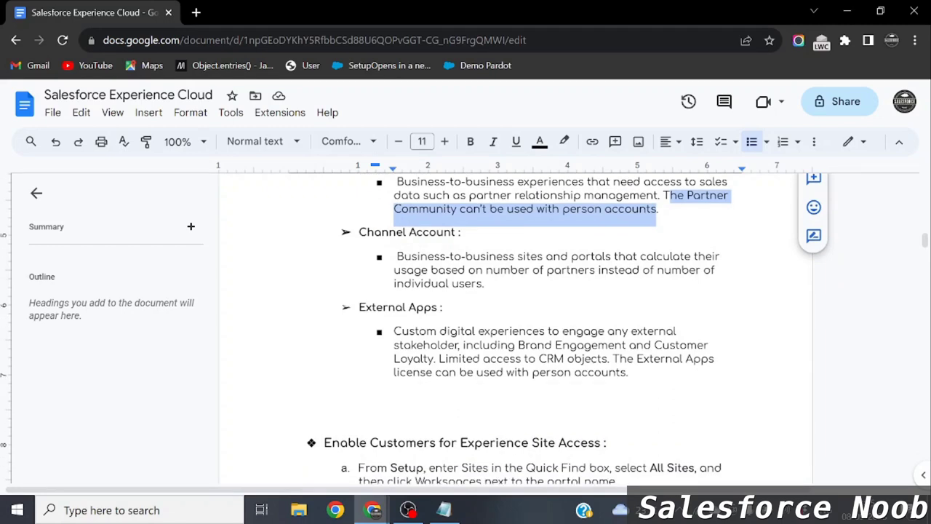
scroll(509, 328, up, 2)
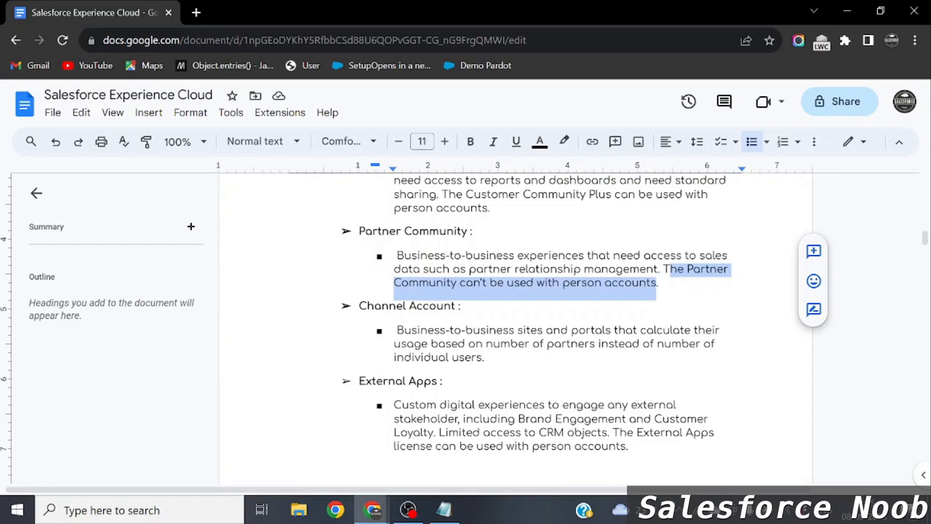
scroll(515, 327, down, 1)
Add a bold 'External Identity' heading below the External Apps description in the notes.
click(629, 351)
key(Return)
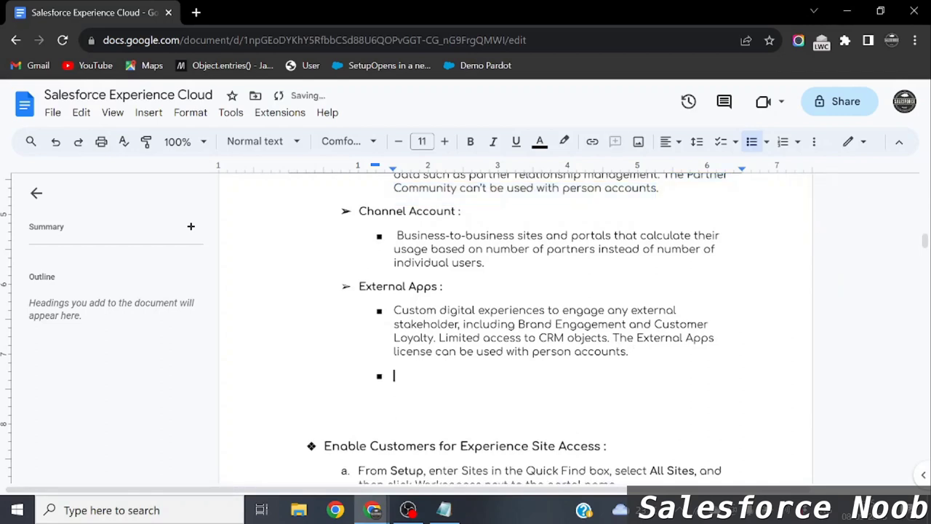
key(shift+Tab)
text(Ext)
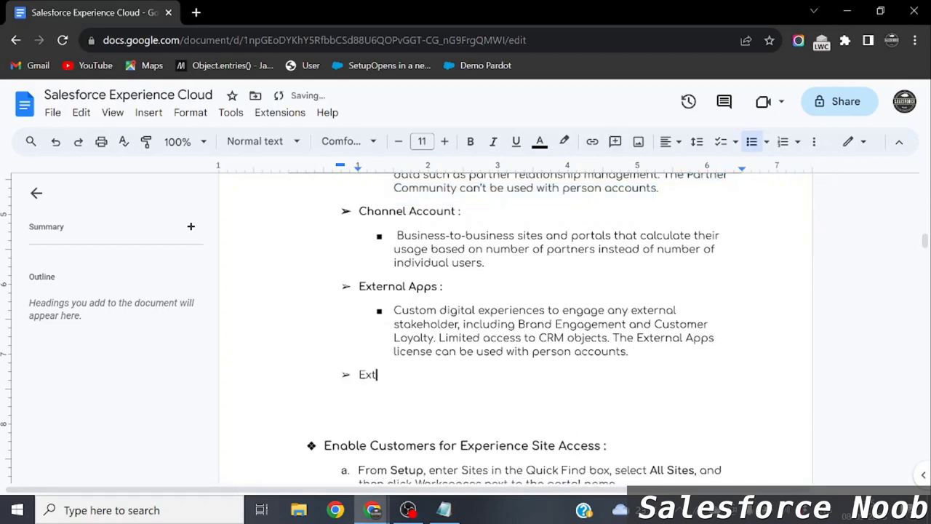
text(ernal Identity)
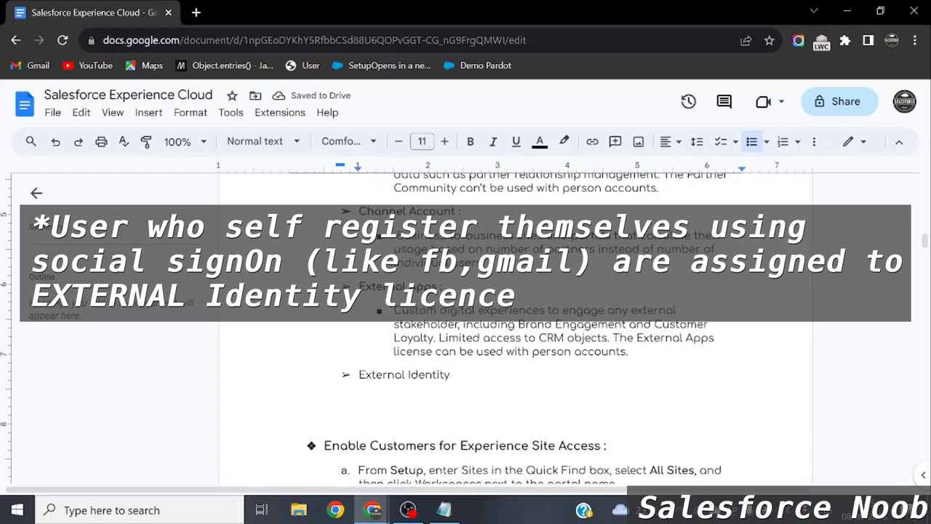
key(ctrl+shift+Left)
key(ctrl+shift+Left)
key(ctrl+b)
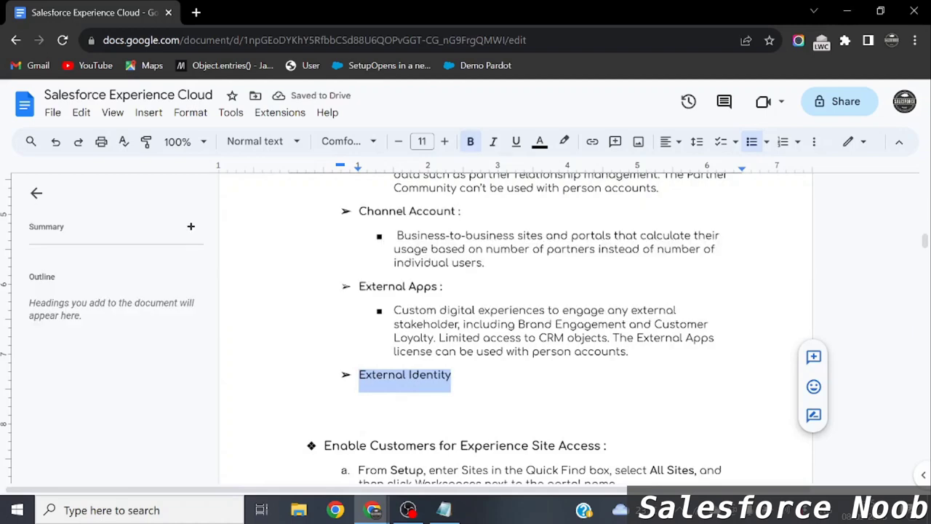
scroll(653, 356, down, 3)
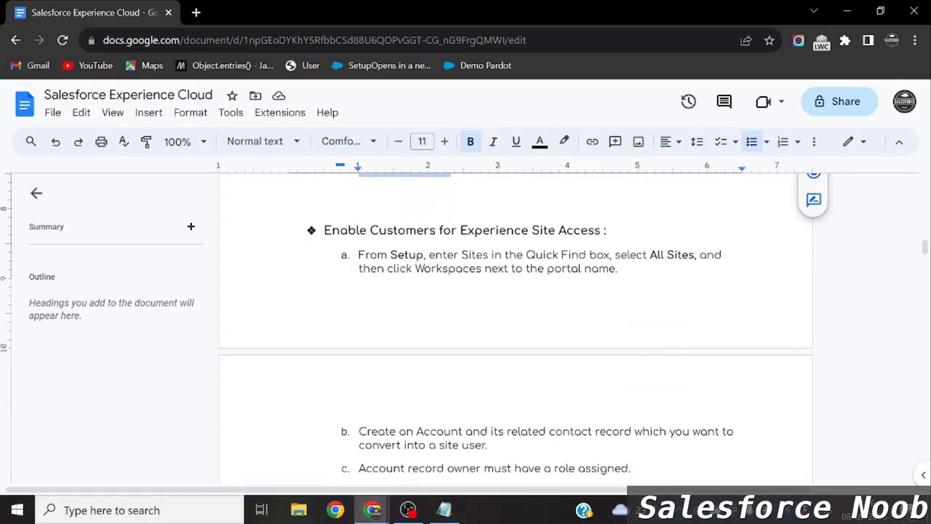
key(alt+Tab)
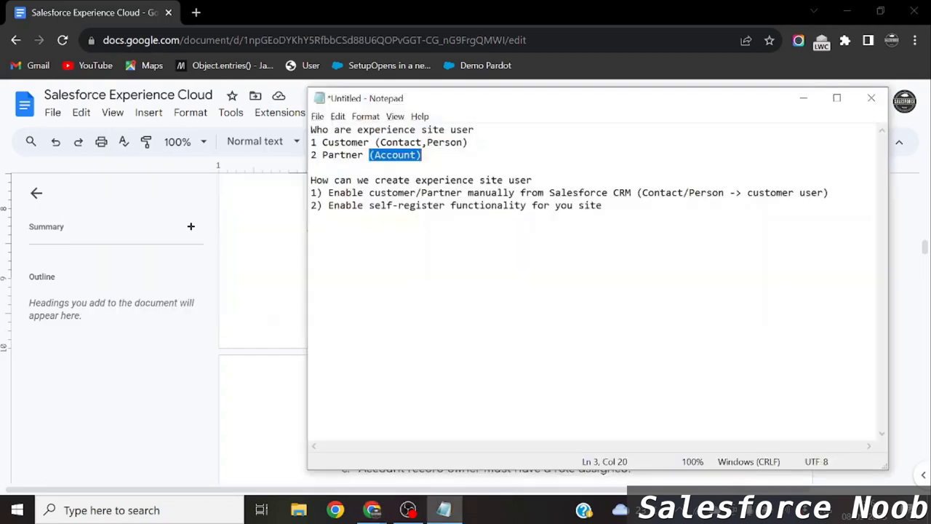
key(alt+Tab)
key(Tab)
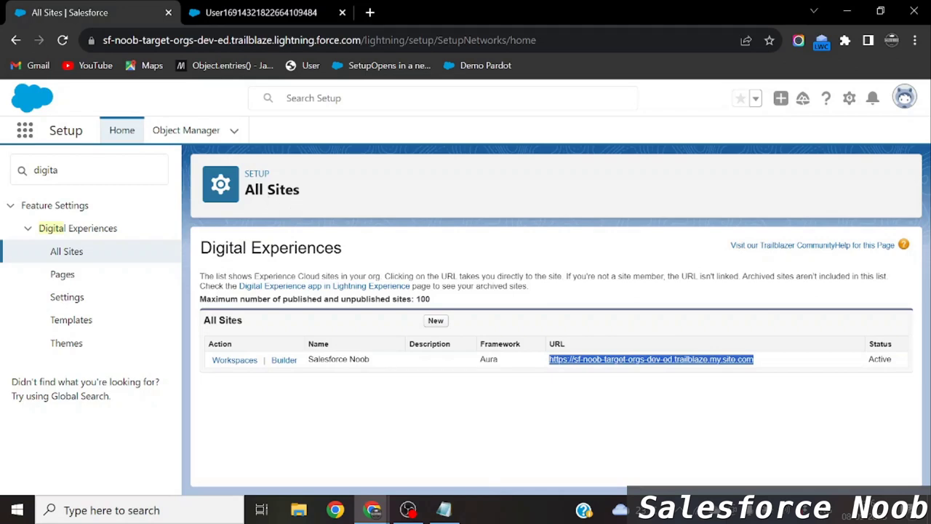
click(32, 170)
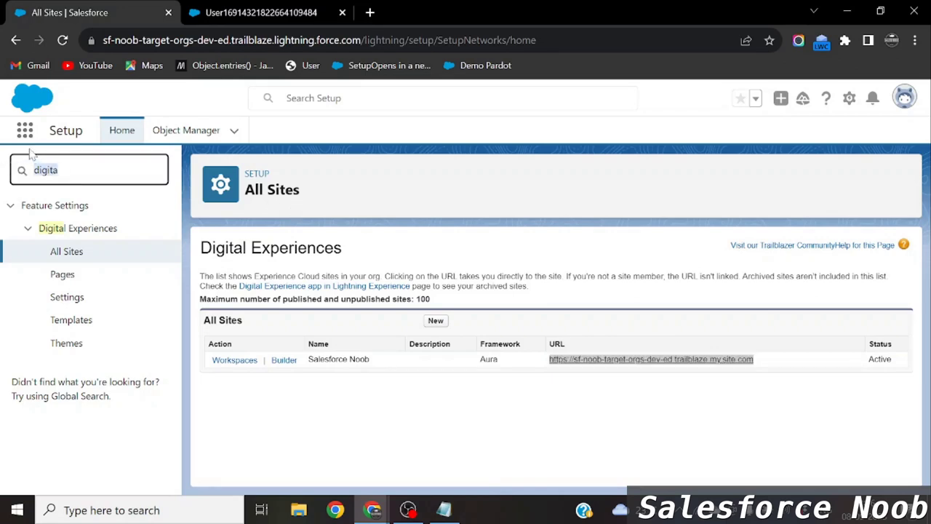
click(58, 169)
key(BackSpace)
key(BackSpace)
key(BackSpace)
key(BackSpace)
key(BackSpace)
key(BackSpace)
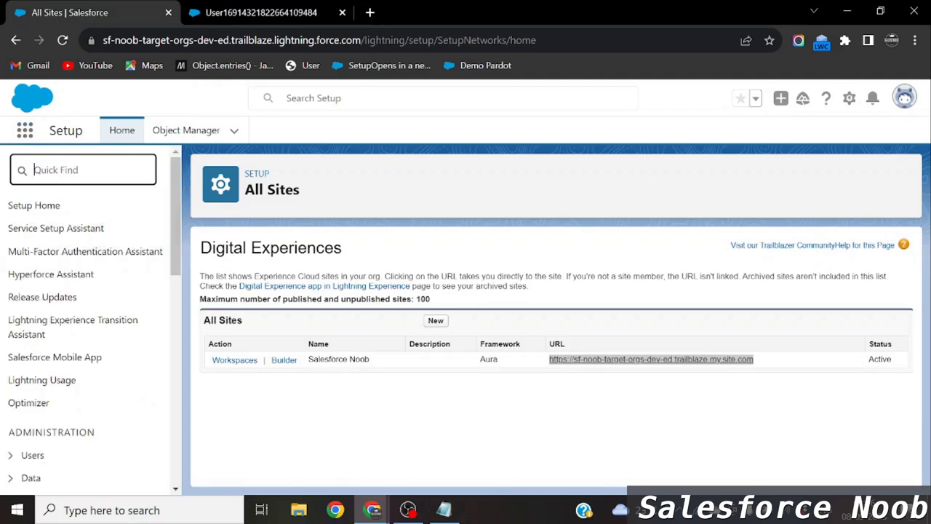
text(digita)
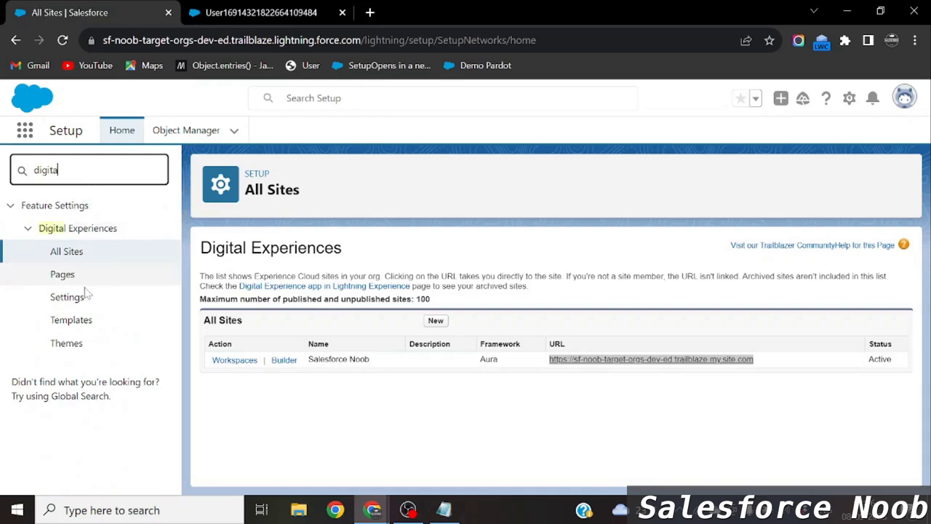
Tick 'Allow using standard external profiles for self-registration, user creation, and login', accept the warning, and save.
click(76, 300)
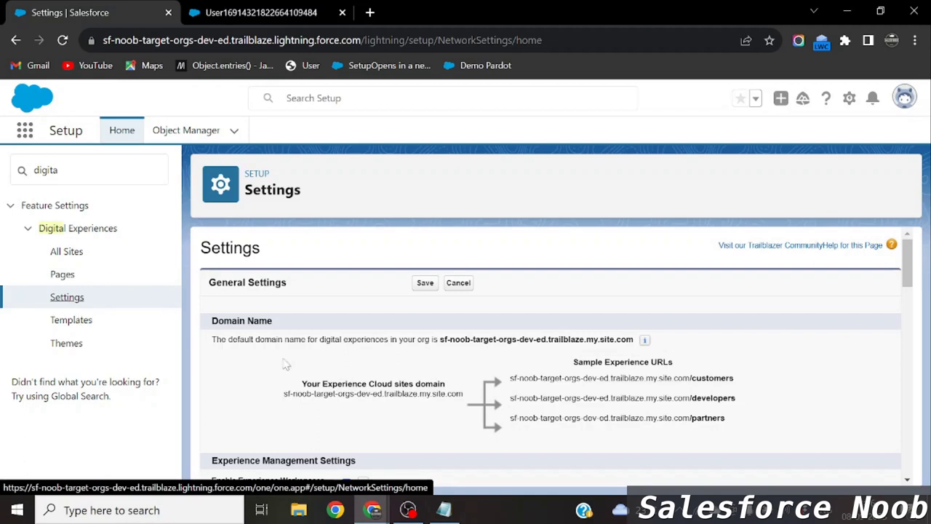
scroll(553, 356, down, 3)
scroll(325, 393, down, 2)
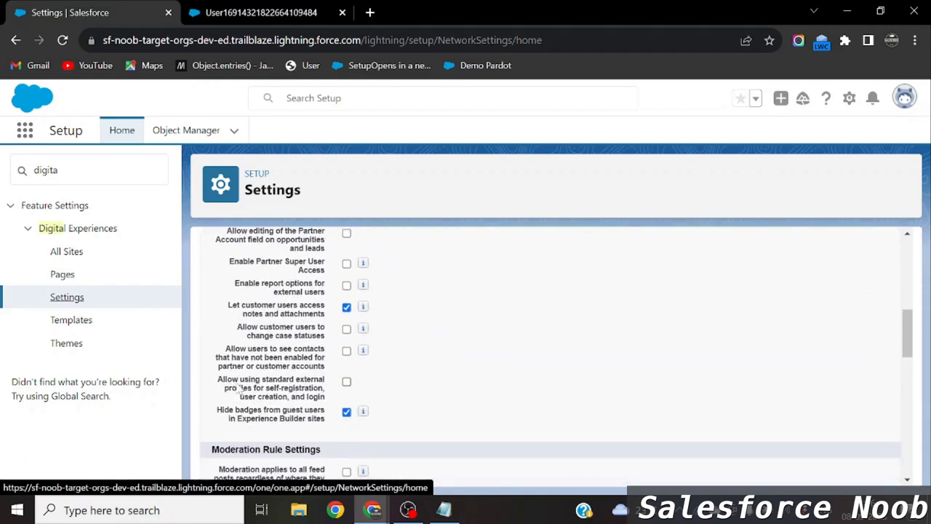
drag(216, 378, 294, 399)
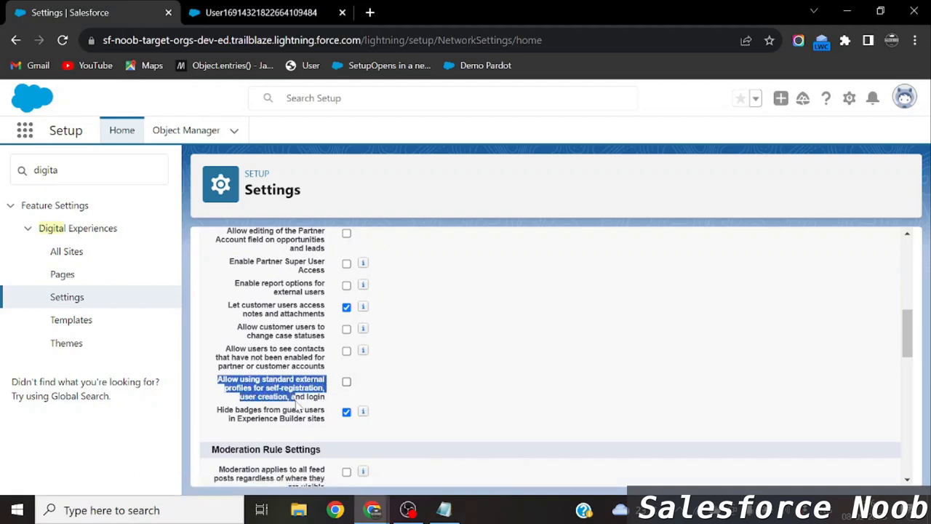
click(347, 382)
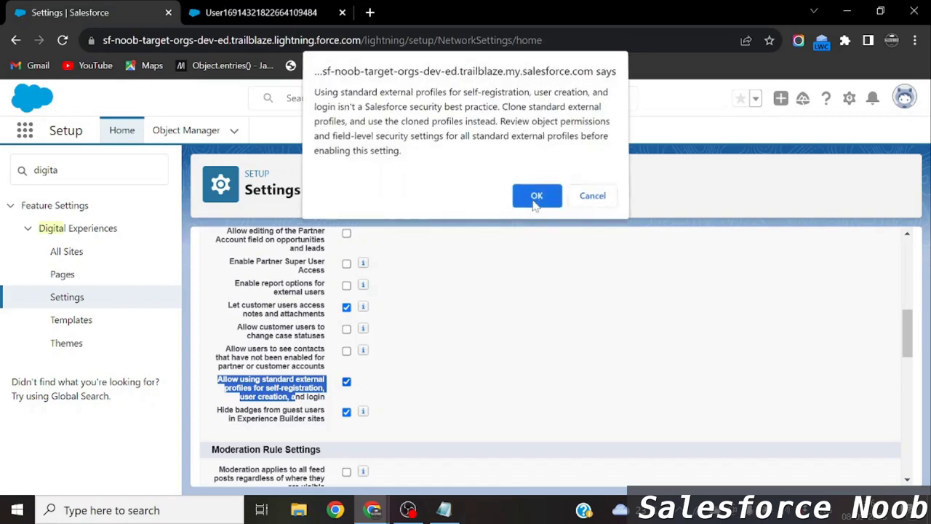
click(536, 198)
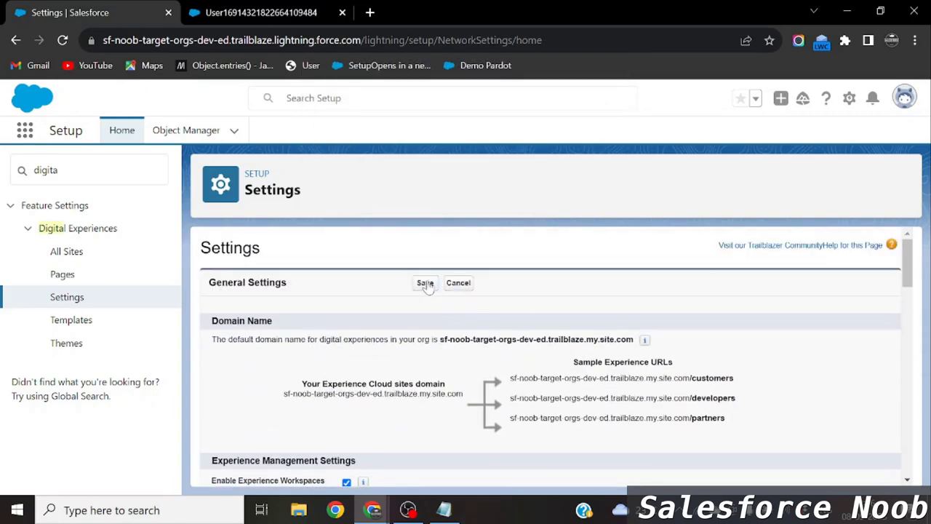
click(426, 284)
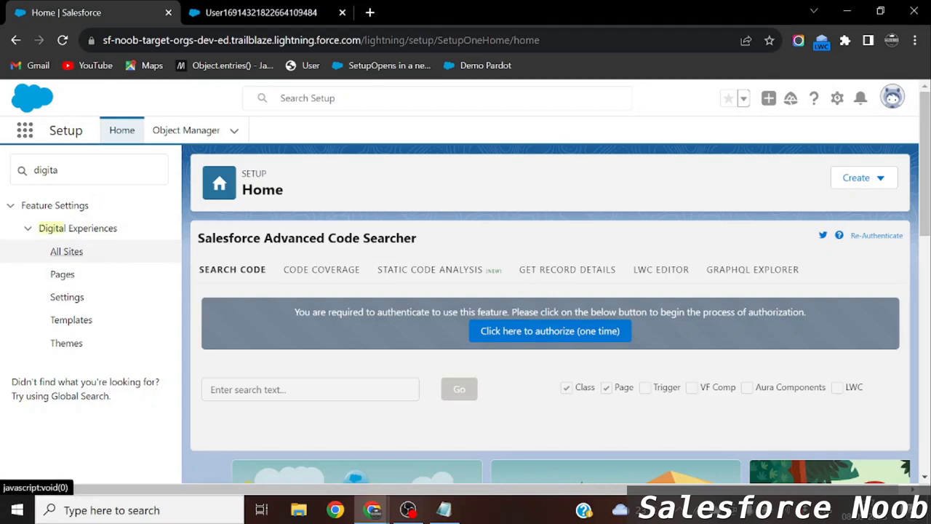
Open Salesforce Noob's Workspaces from All Sites and go to Administration > Members.
click(65, 256)
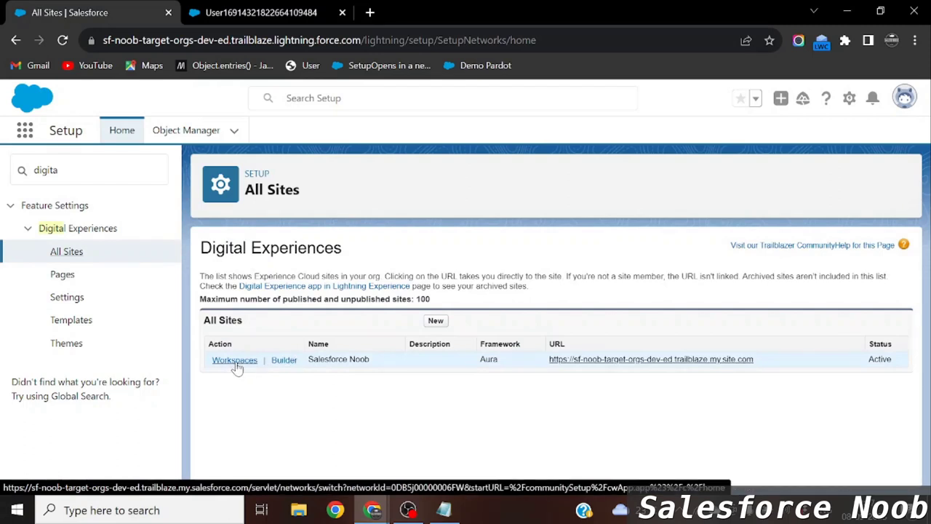
click(234, 360)
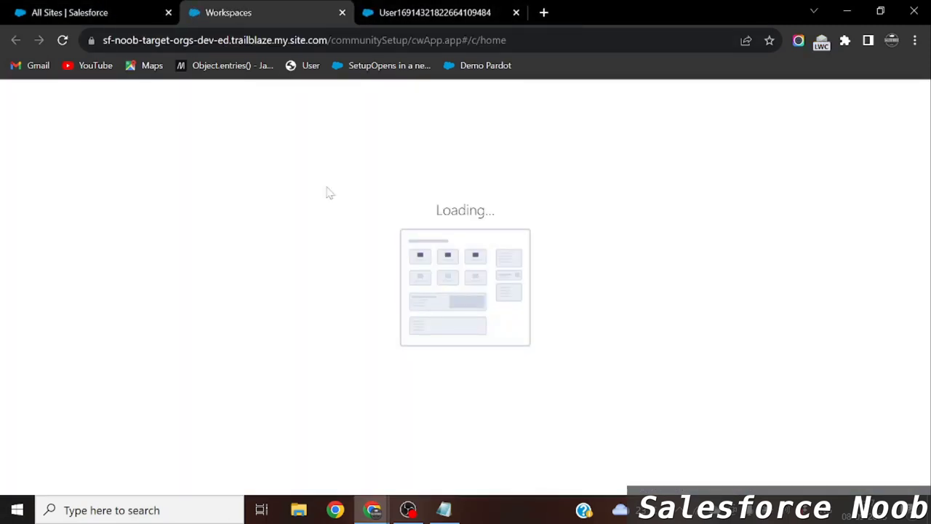
click(142, 10)
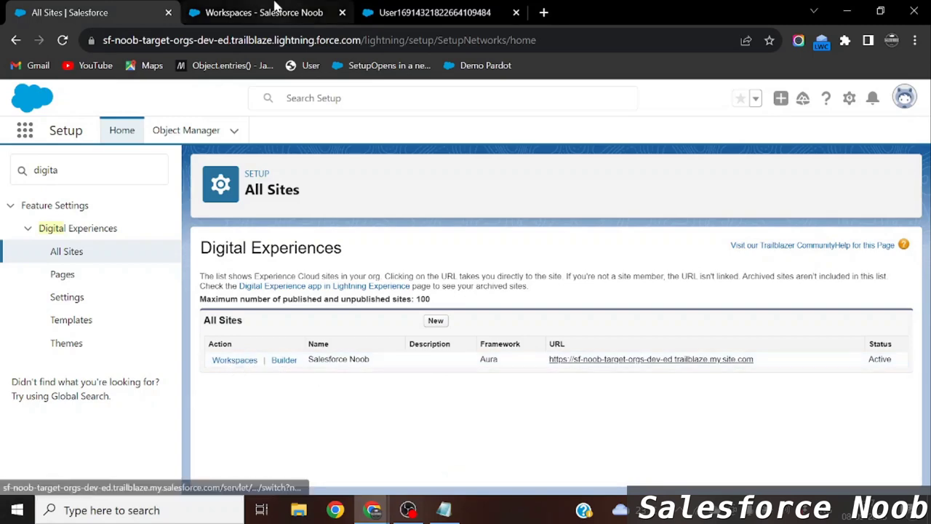
click(276, 9)
scroll(437, 204, down, 2)
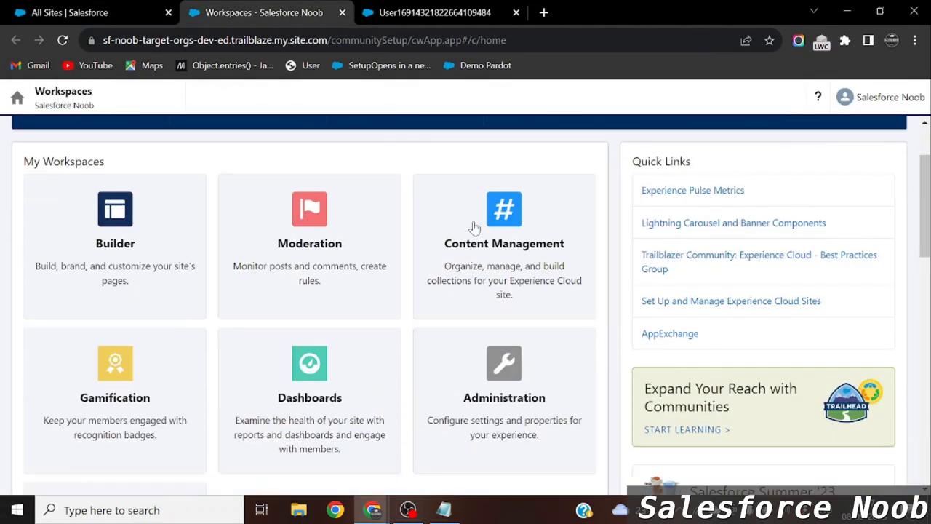
click(497, 407)
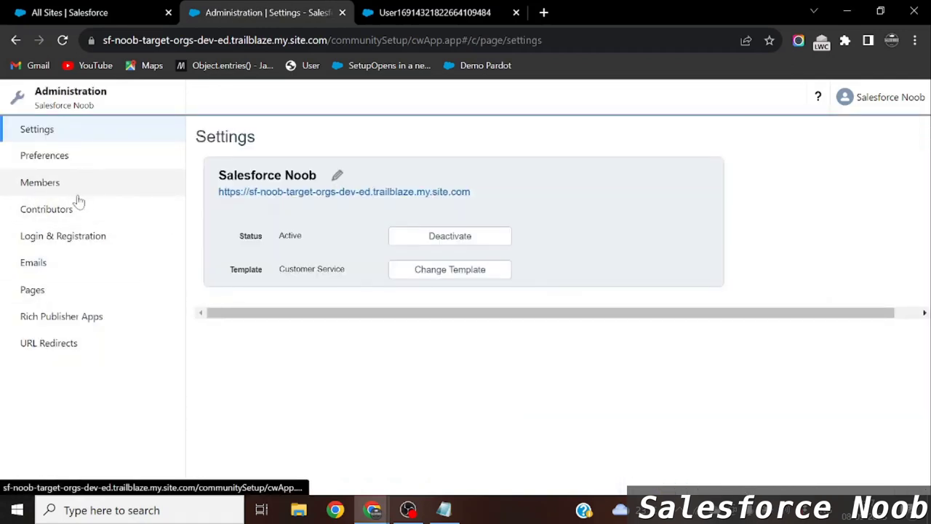
click(57, 186)
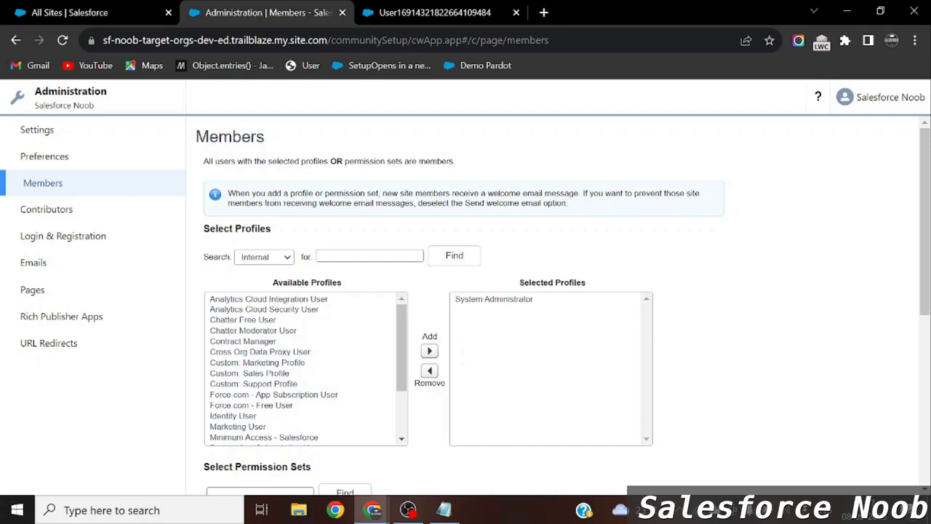
List the customer-type profiles and select Customer Community User.
click(287, 260)
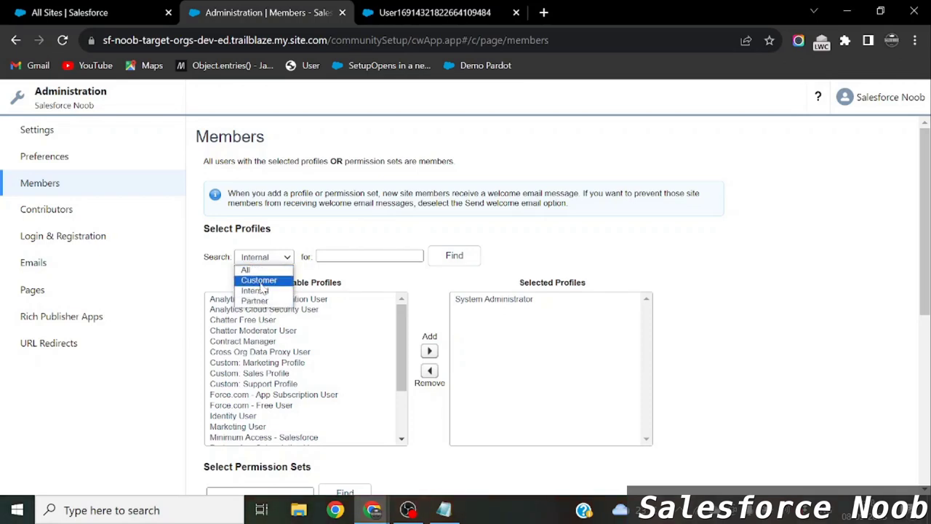
click(260, 281)
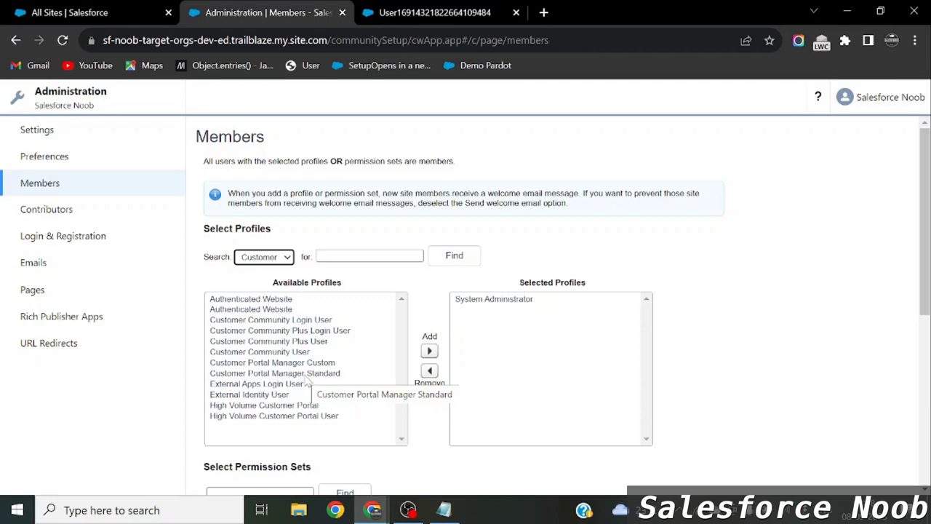
click(254, 260)
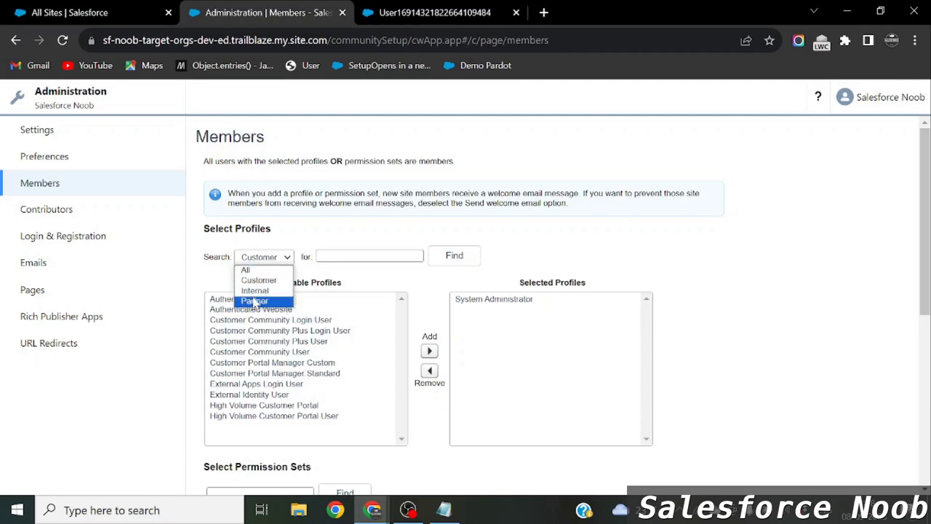
click(255, 301)
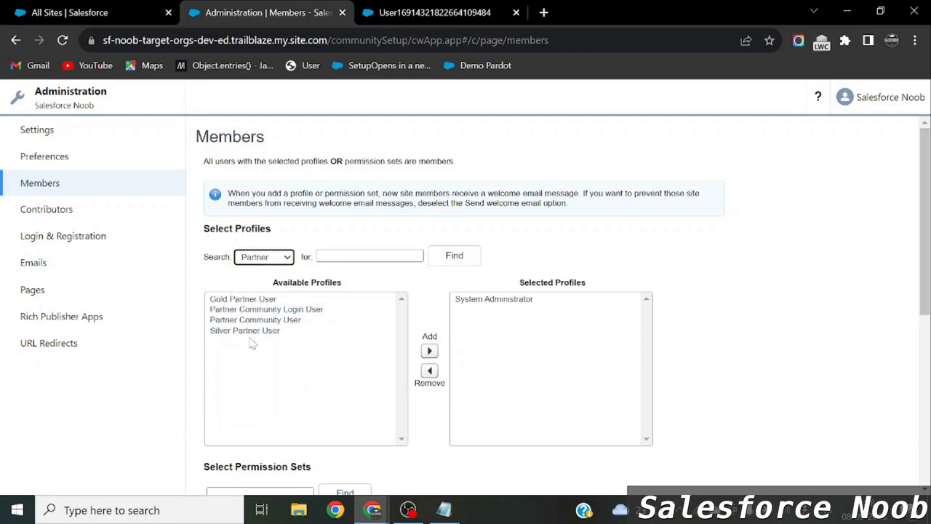
click(260, 258)
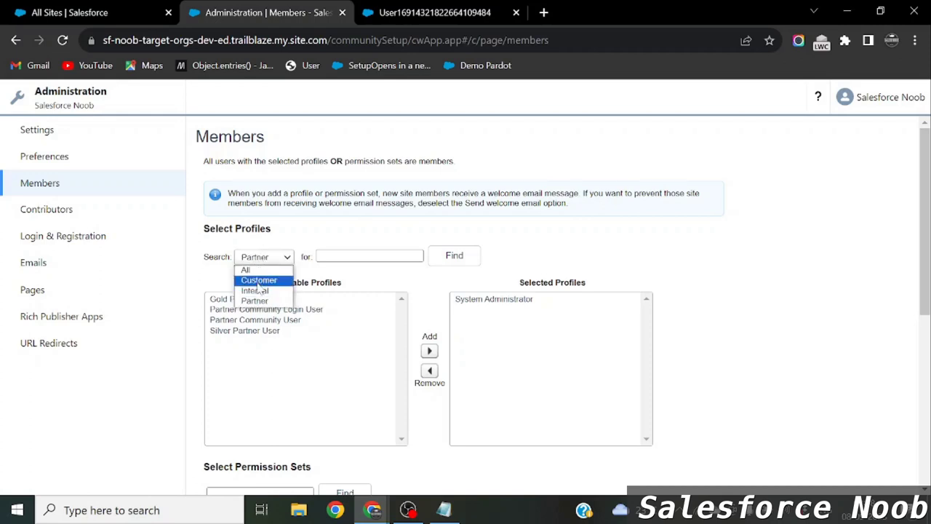
click(258, 282)
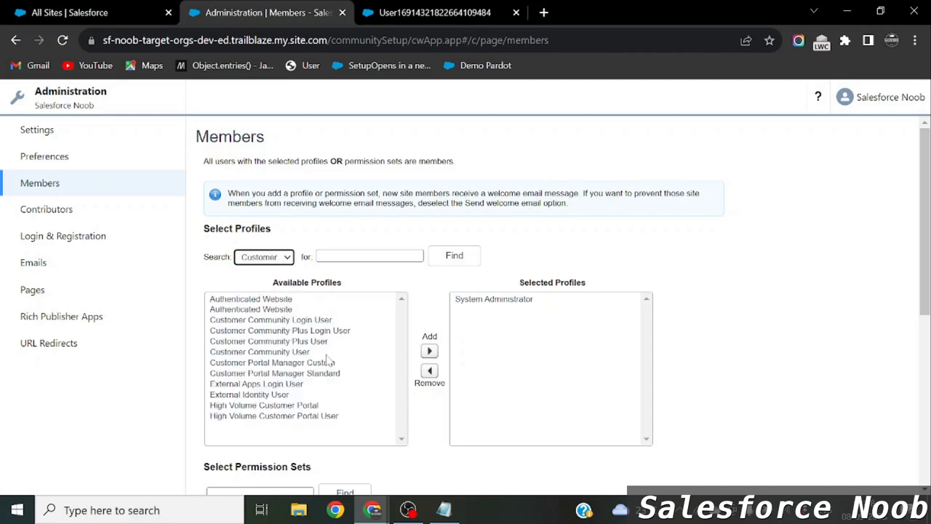
click(297, 353)
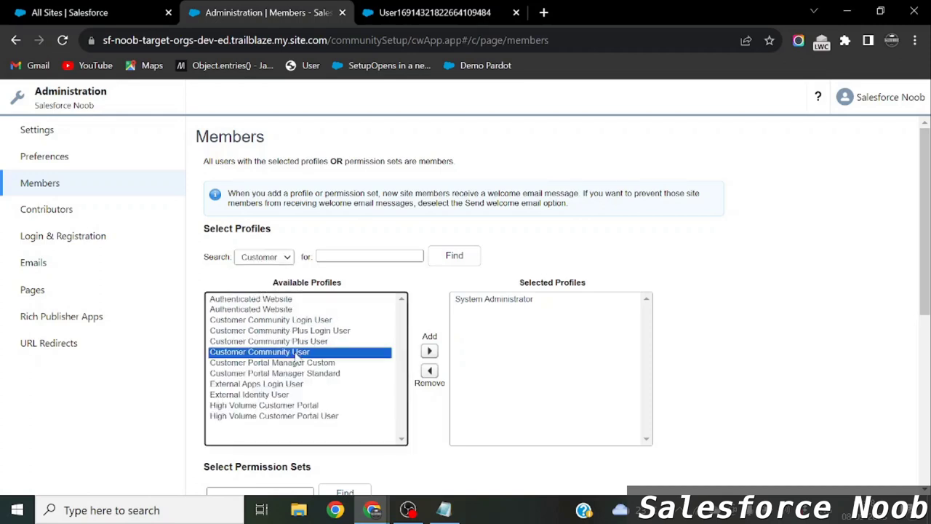
Check the notes, then add Customer Community User to Selected Profiles.
key(alt+Tab)
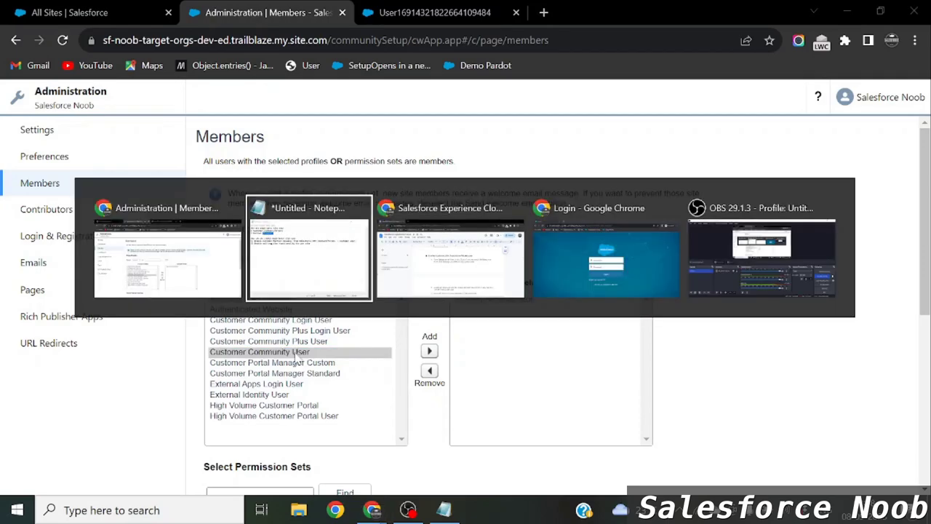
key(alt+Tab)
scroll(509, 328, up, 10)
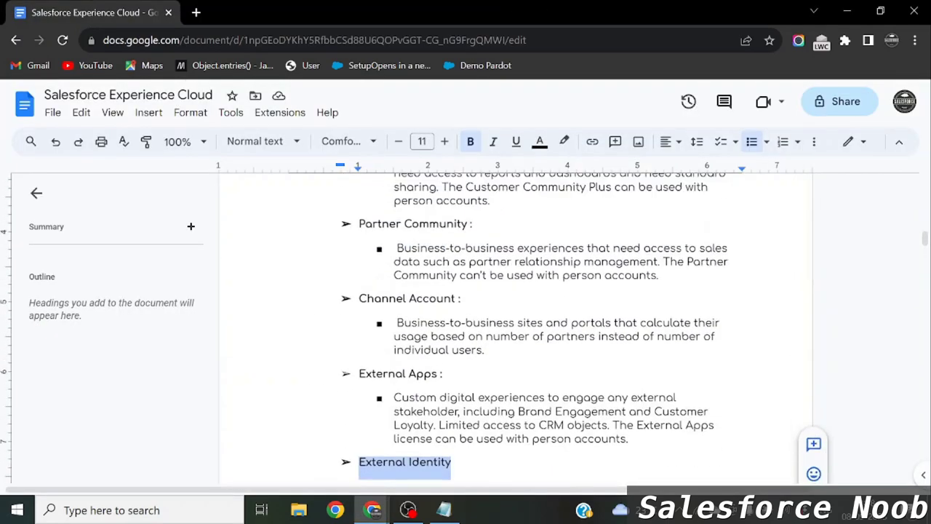
scroll(466, 291, up, 3)
drag(365, 210, 493, 216)
key(alt+Tab)
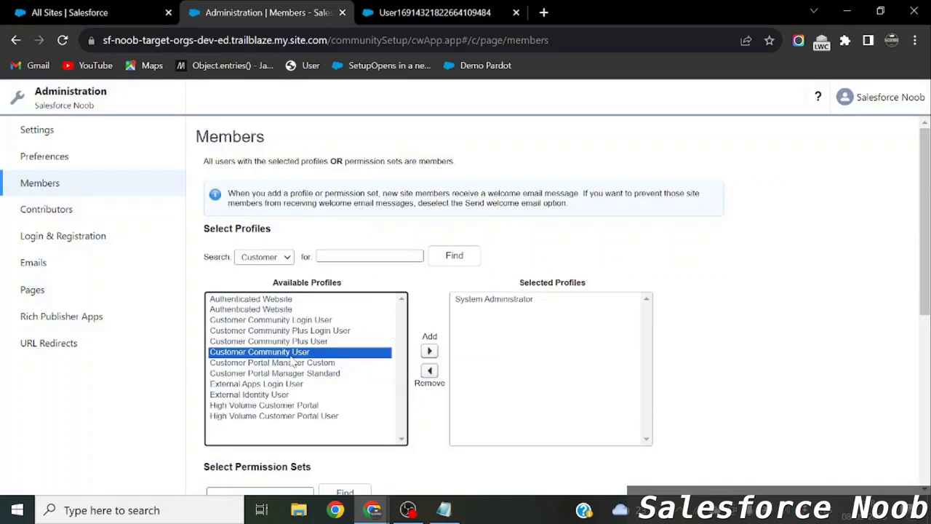
click(429, 351)
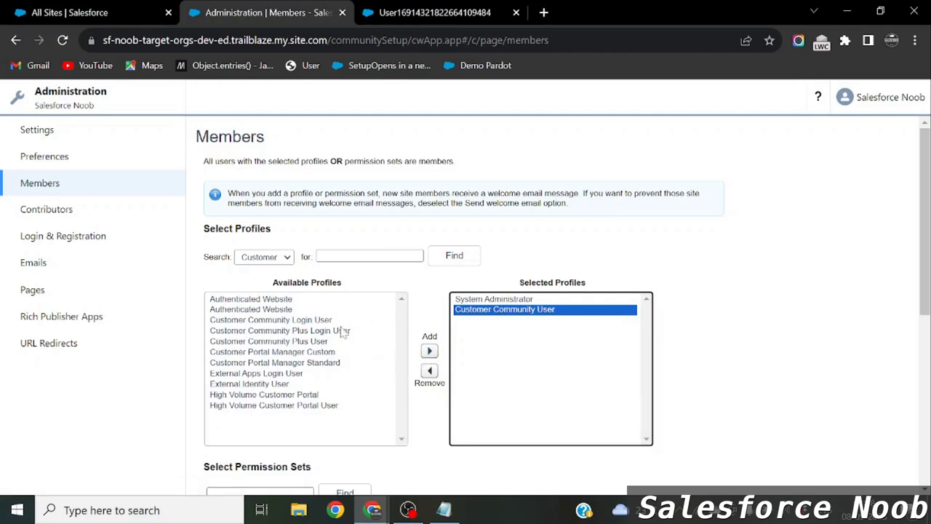
Add Customer Community Plus User to Selected Profiles.
click(508, 300)
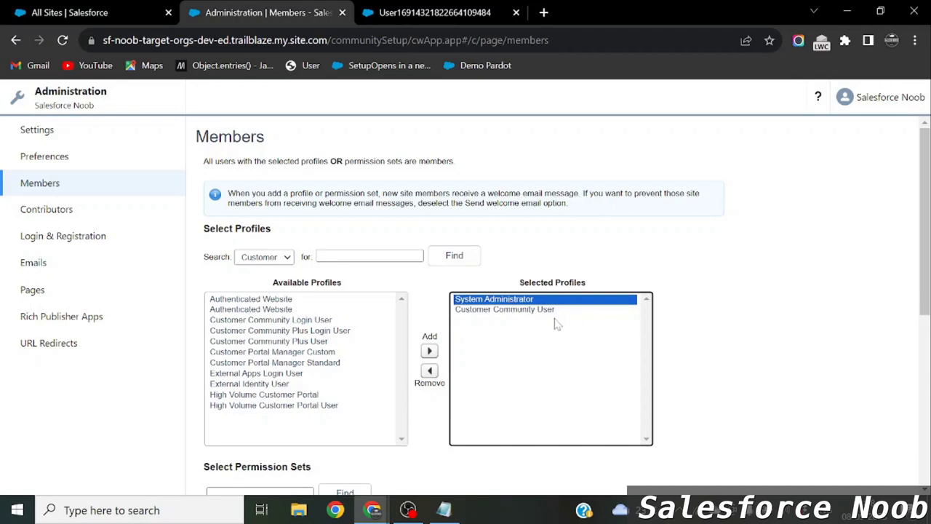
click(453, 10)
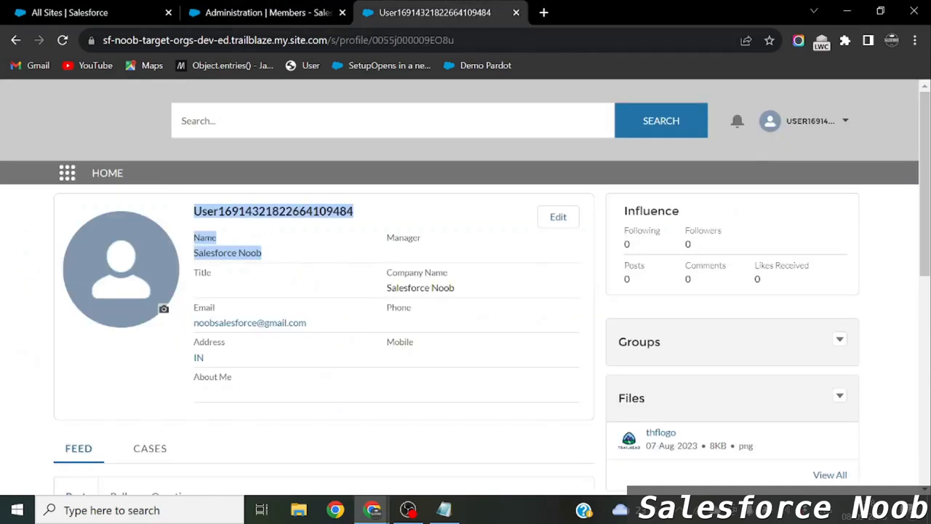
click(297, 10)
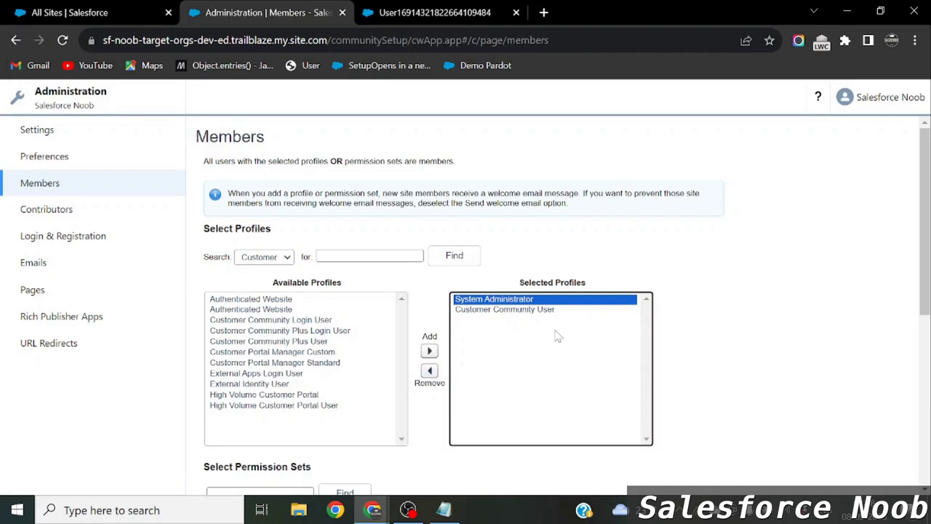
click(534, 311)
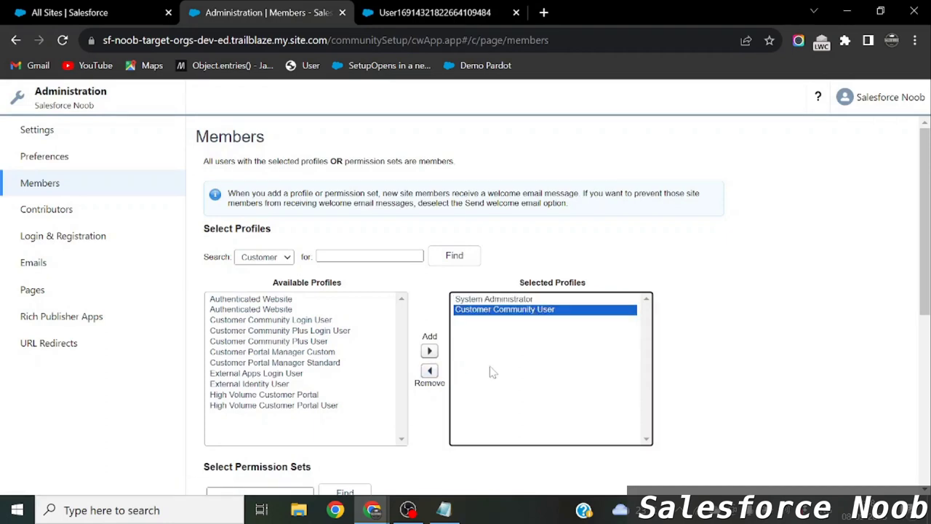
click(301, 324)
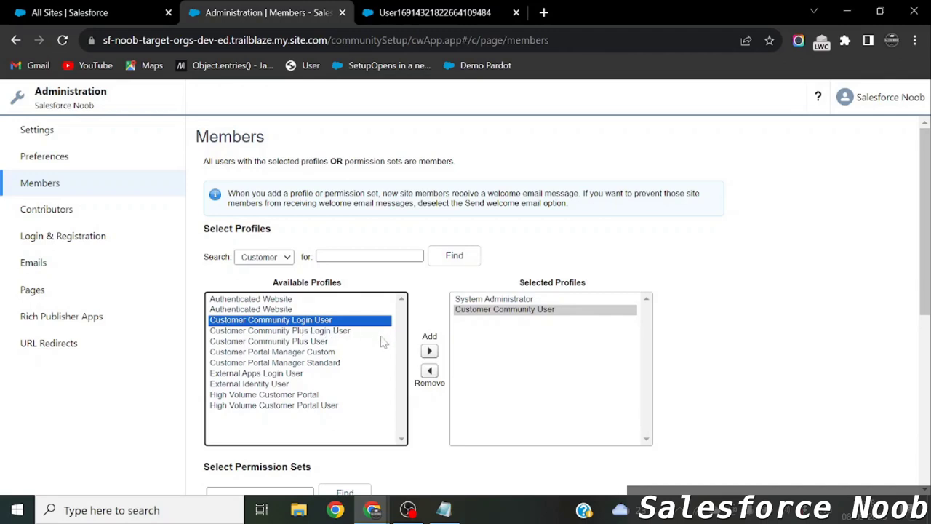
click(293, 343)
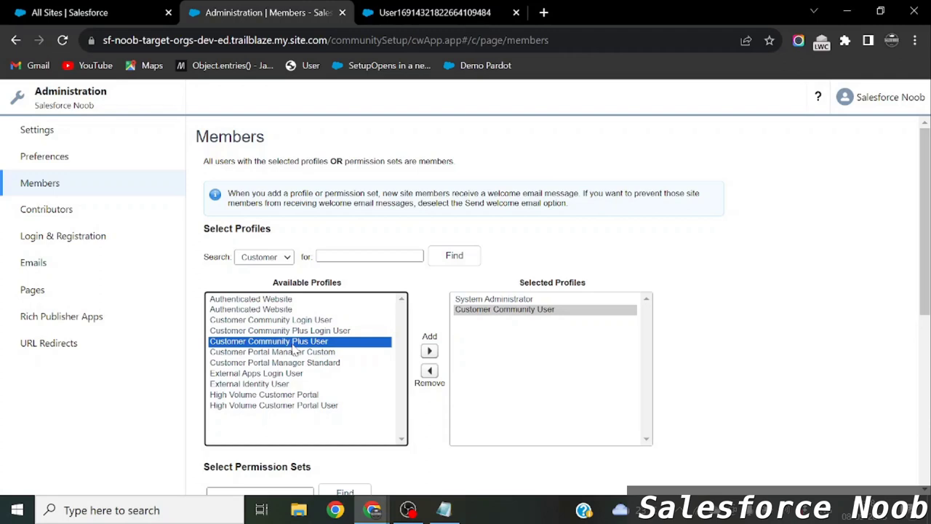
click(436, 353)
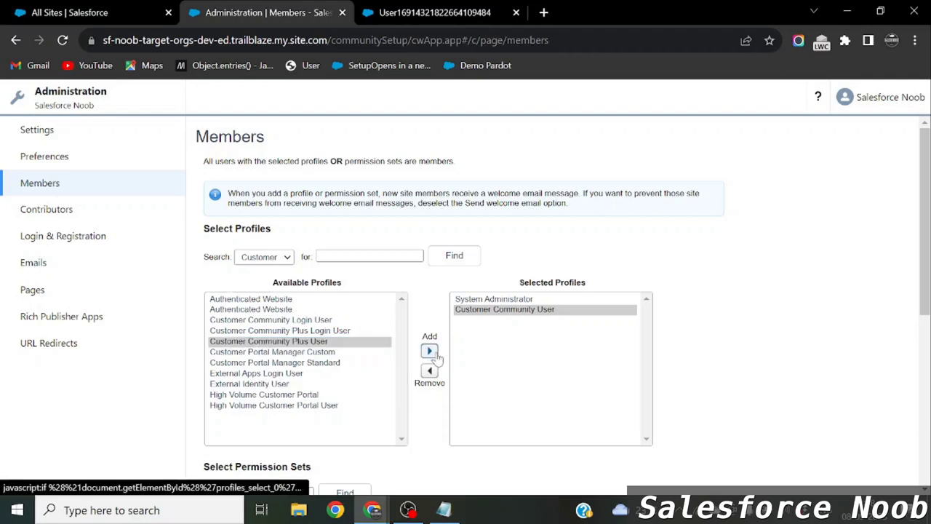
click(536, 311)
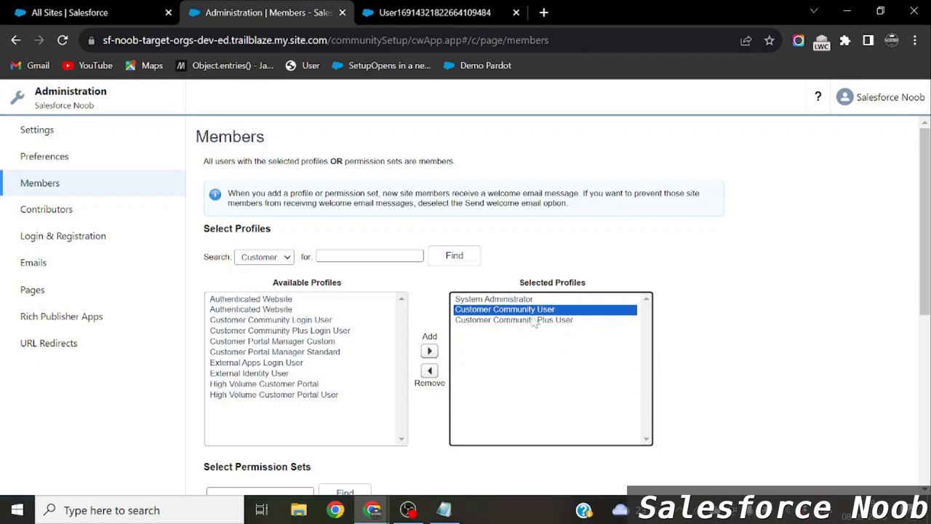
Save the site's member profile changes.
scroll(539, 320, down, 1)
click(681, 315)
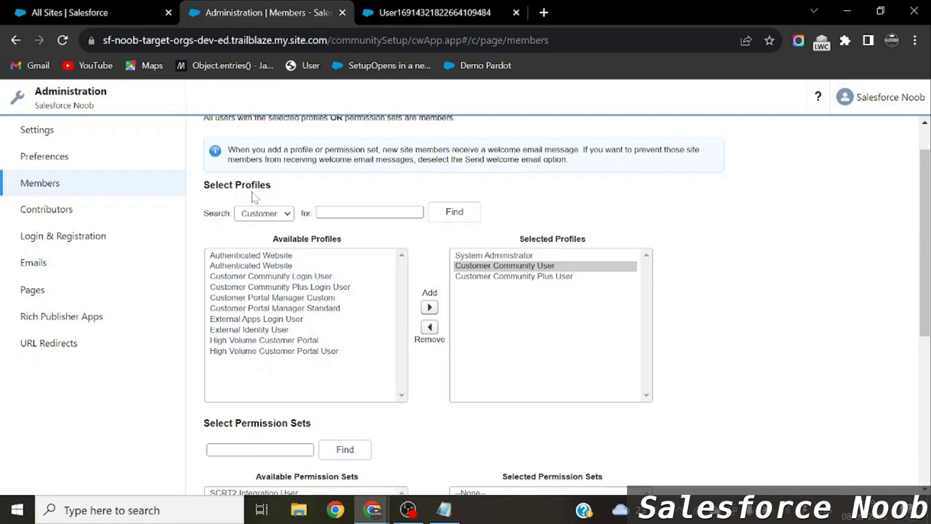
scroll(369, 264, down, 2)
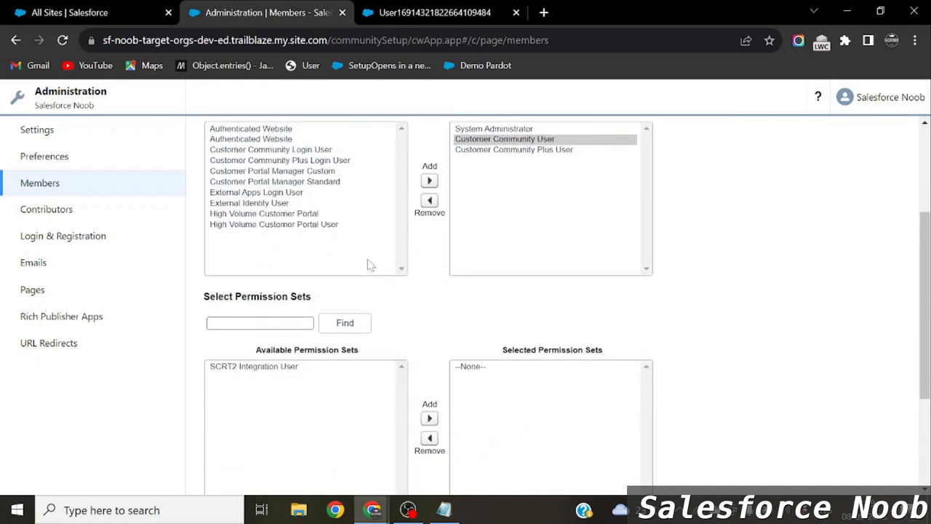
scroll(369, 265, down, 3)
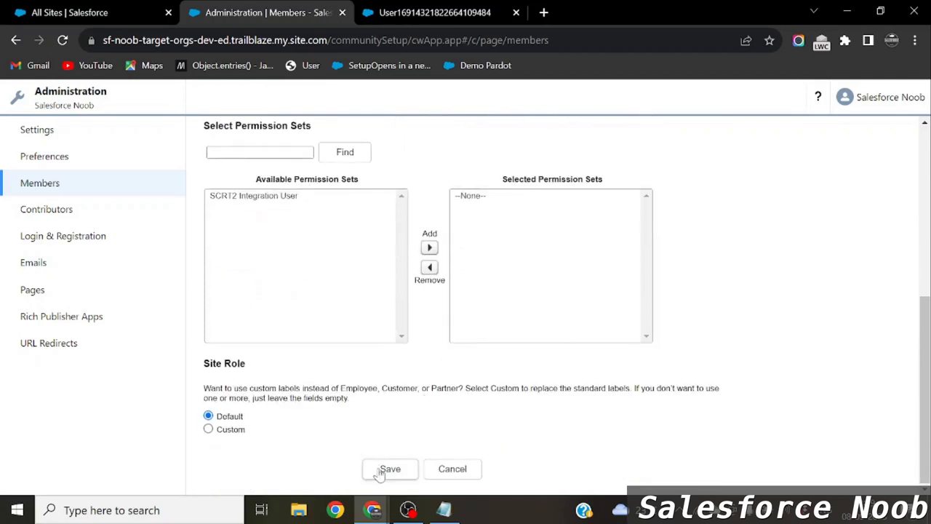
click(389, 469)
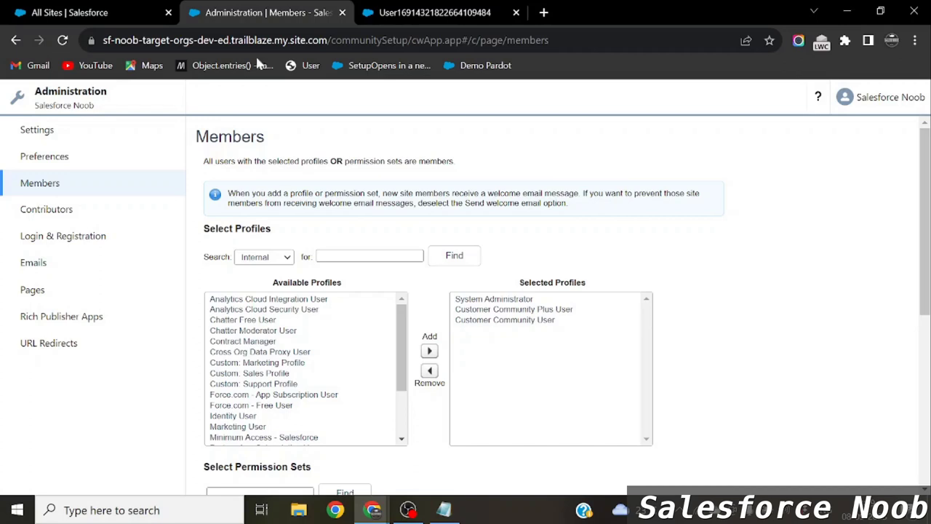
click(73, 13)
key(alt+Tab)
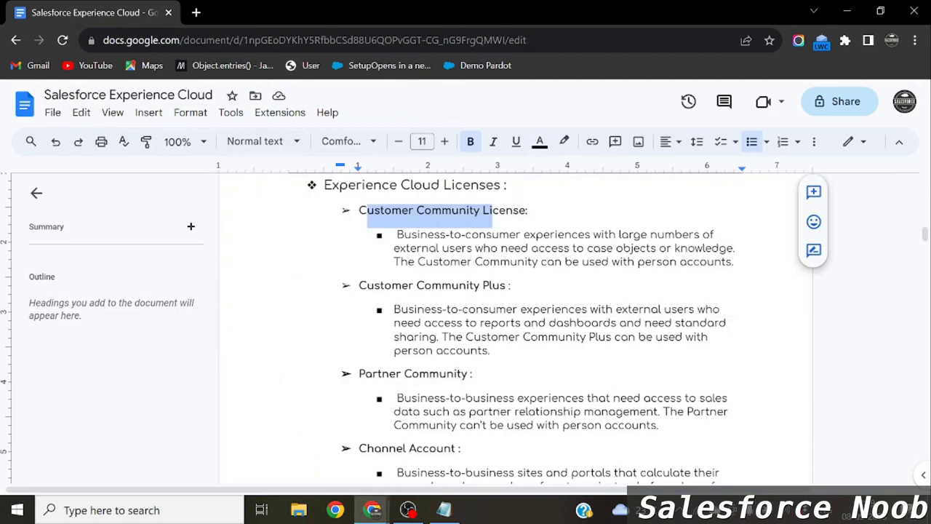
Read the notes' 'Enable Customers for Experience Site Access' steps, then return to Salesforce.
click(400, 211)
scroll(400, 211, down, 3)
scroll(523, 271, down, 4)
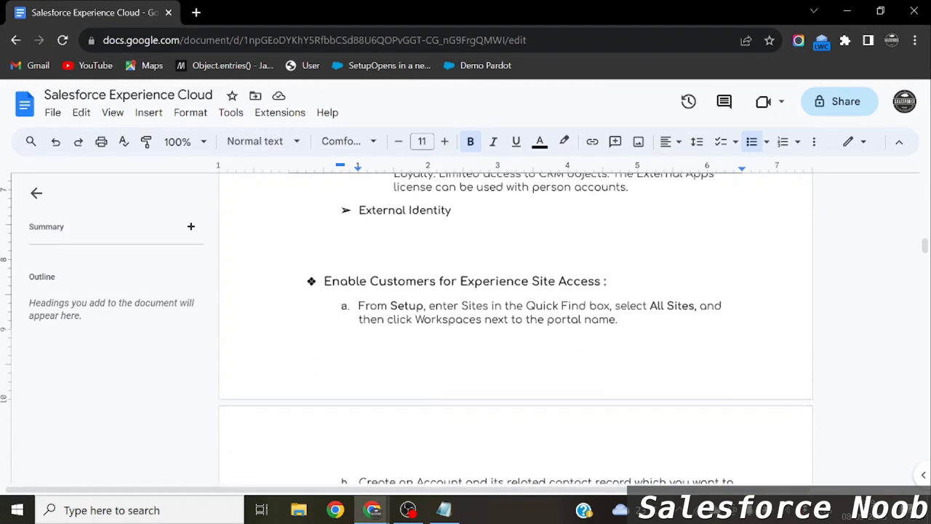
click(522, 271)
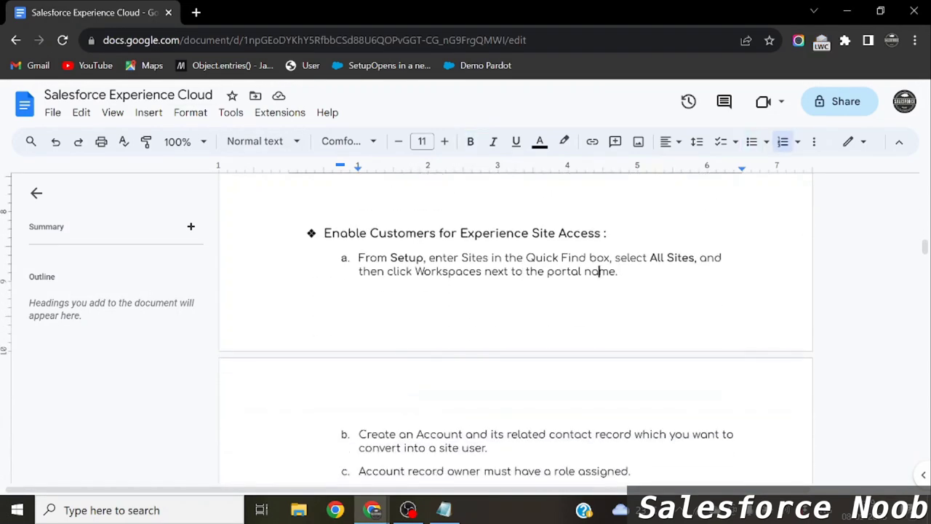
scroll(516, 327, down, 2)
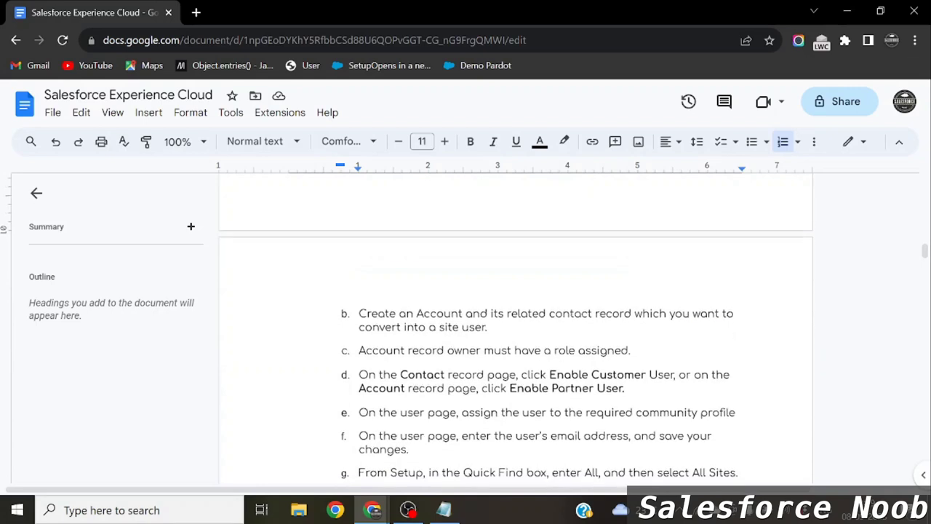
scroll(515, 327, down, 1)
key(alt+Tab)
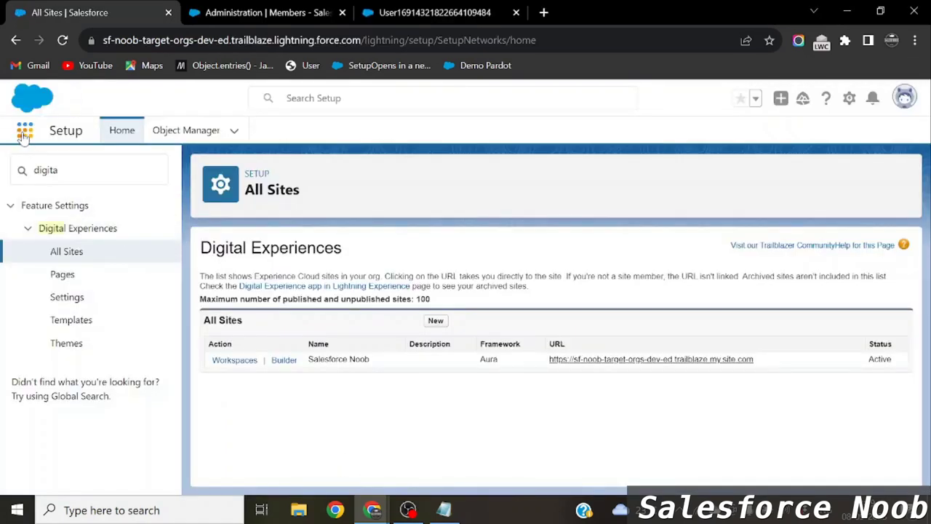
Switch to the Sales app and start a new contact.
click(24, 131)
text(Sale)
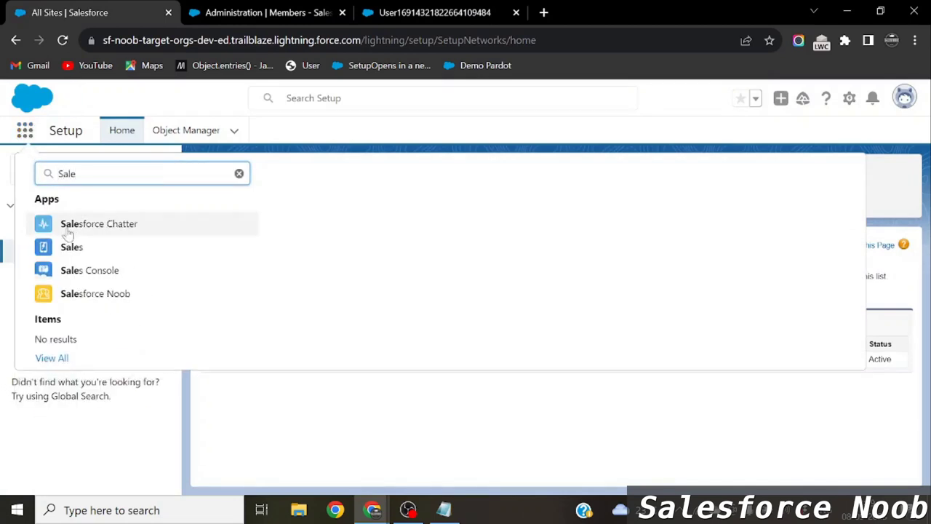
click(80, 250)
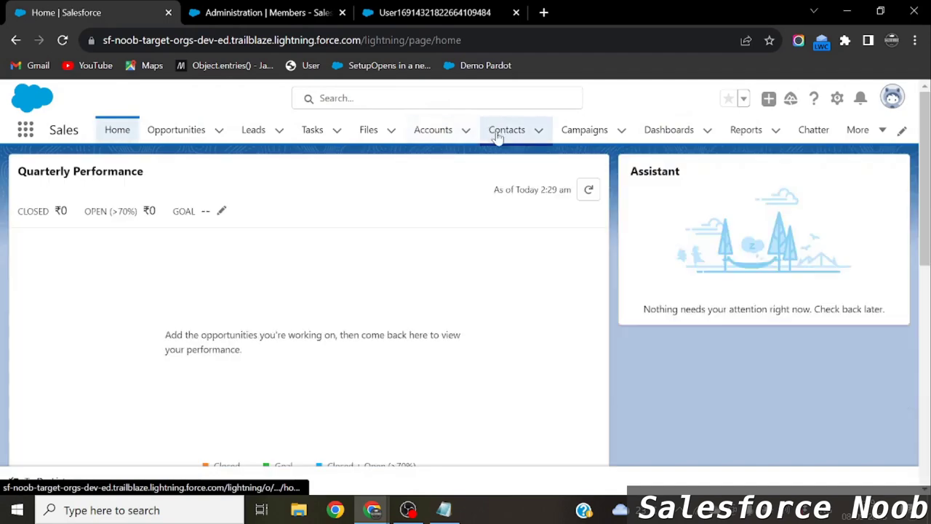
click(528, 131)
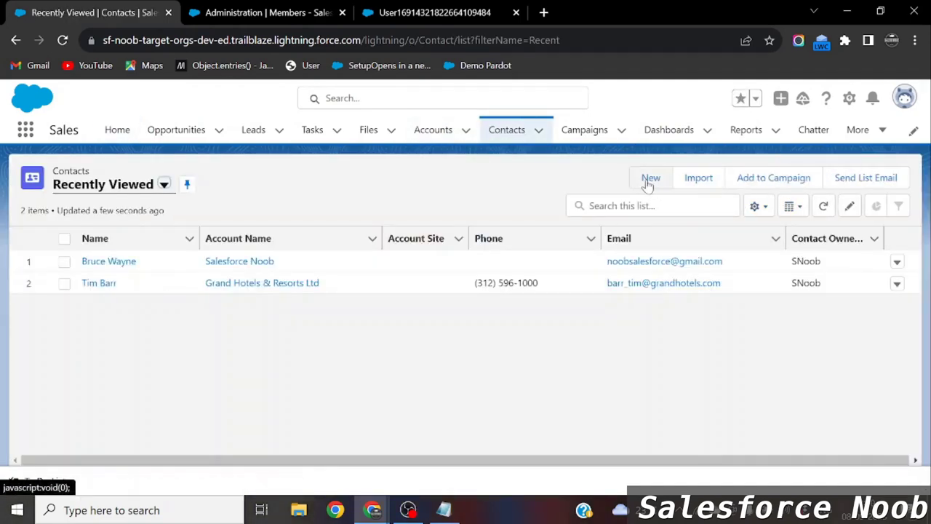
click(650, 179)
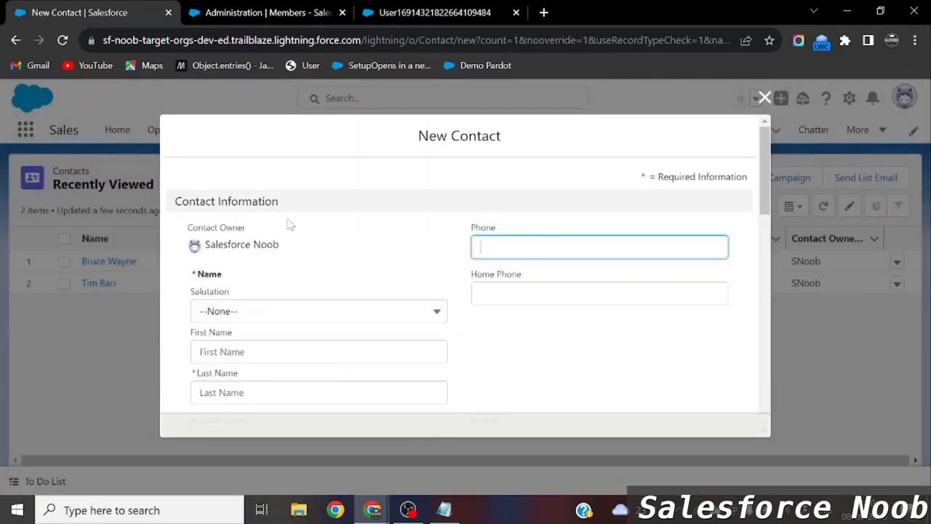
Enter salutation Mr., the contact's first and last name and e-mail, then save.
click(243, 313)
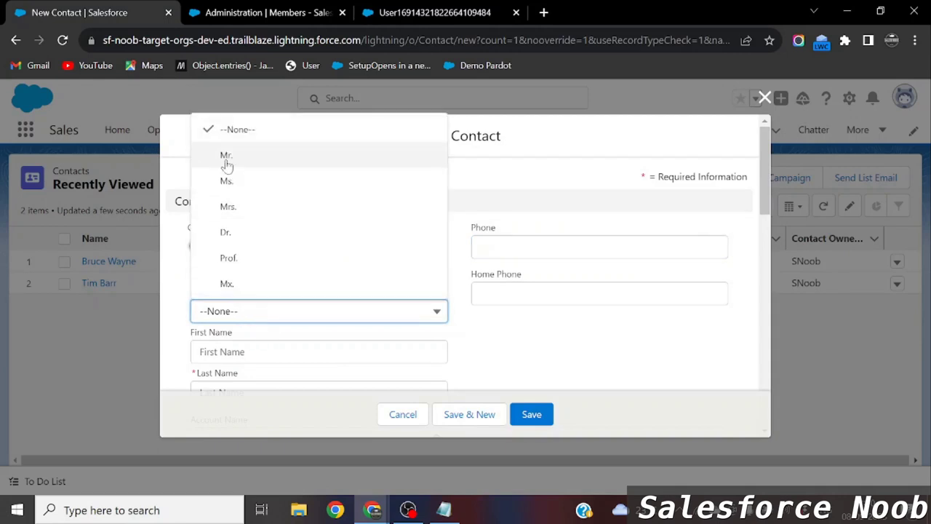
click(225, 156)
scroll(320, 255, down, 2)
key(Tab)
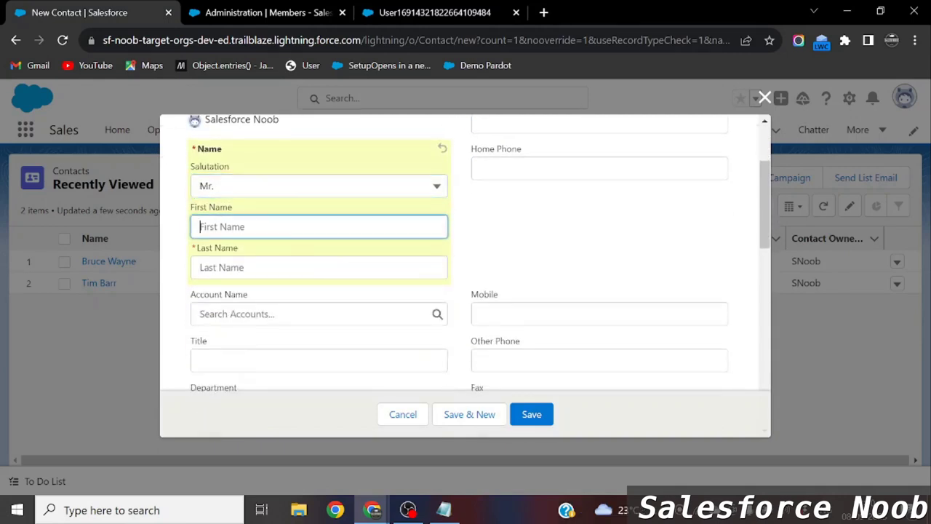
text(Thomas)
key(Tab)
text(C)
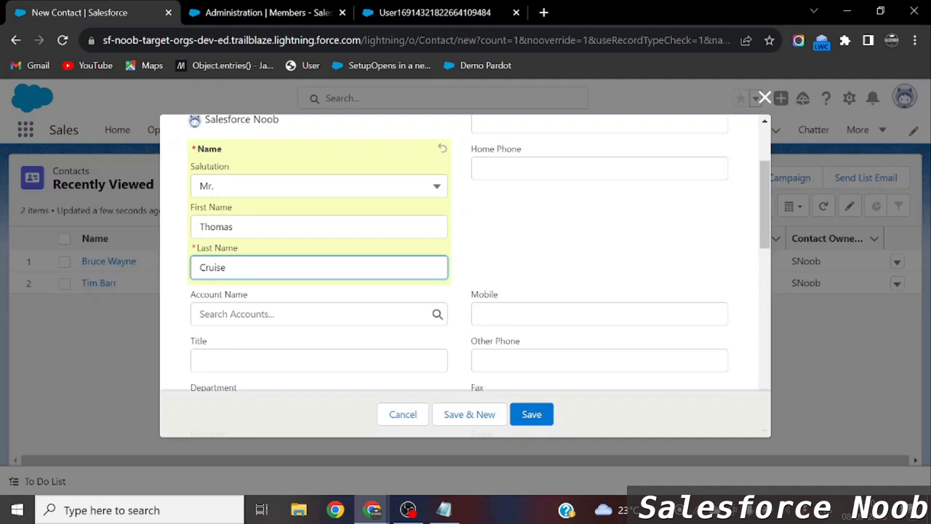
scroll(536, 342, down, 2)
click(538, 341)
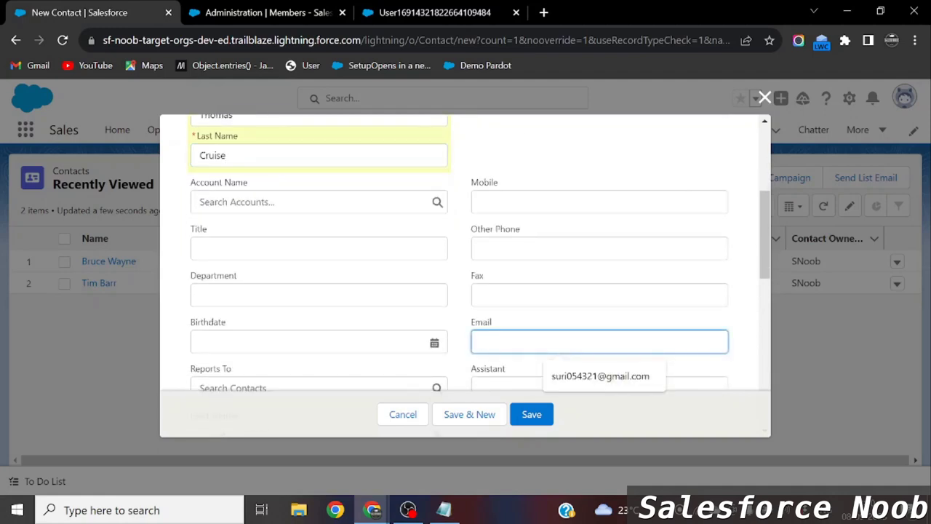
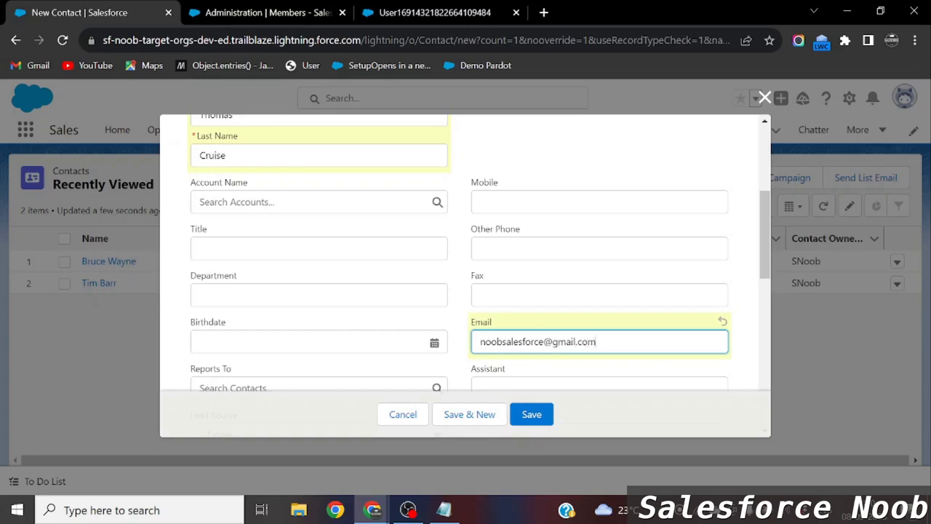
click(534, 416)
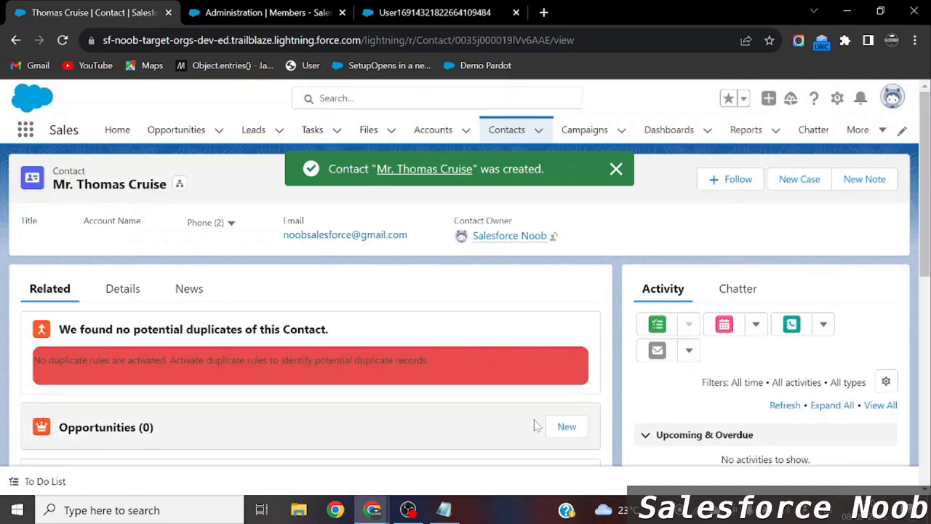
View the contact's details and dismiss the 'was created' notice.
click(120, 290)
click(616, 170)
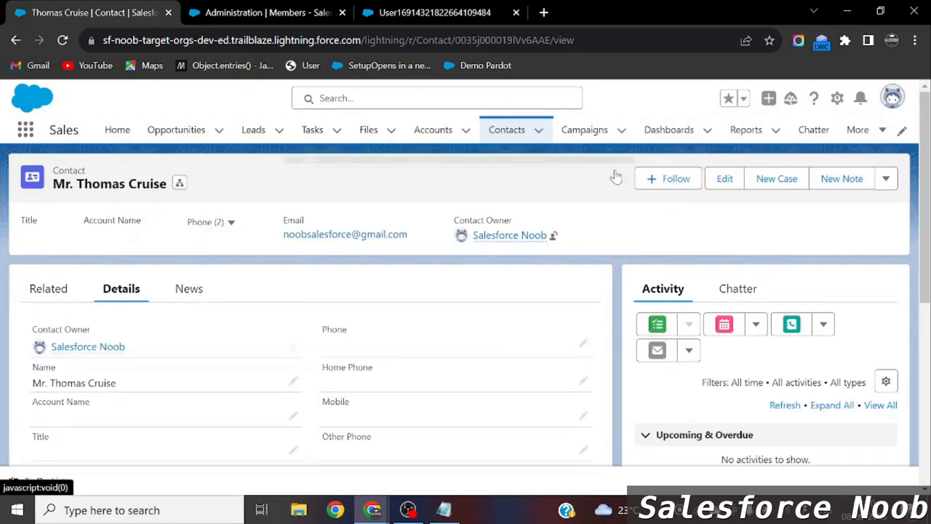
key(alt+Tab)
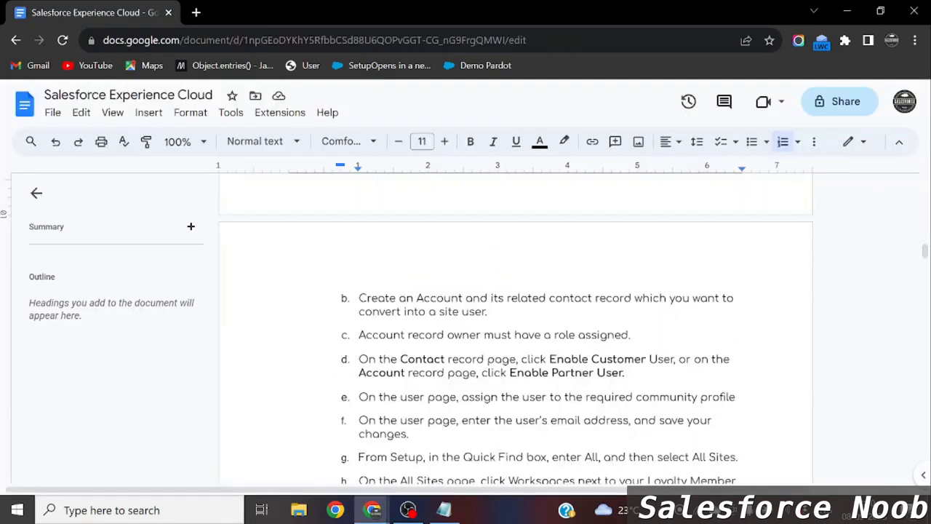
Highlight the 'Enable Customer User' instruction in step d, then return to Salesforce.
drag(427, 359, 675, 360)
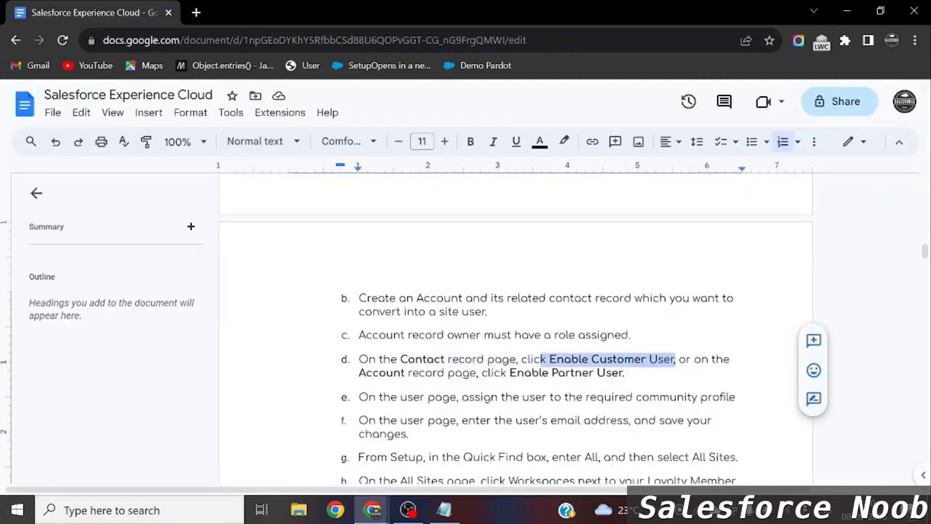
key(alt+Tab)
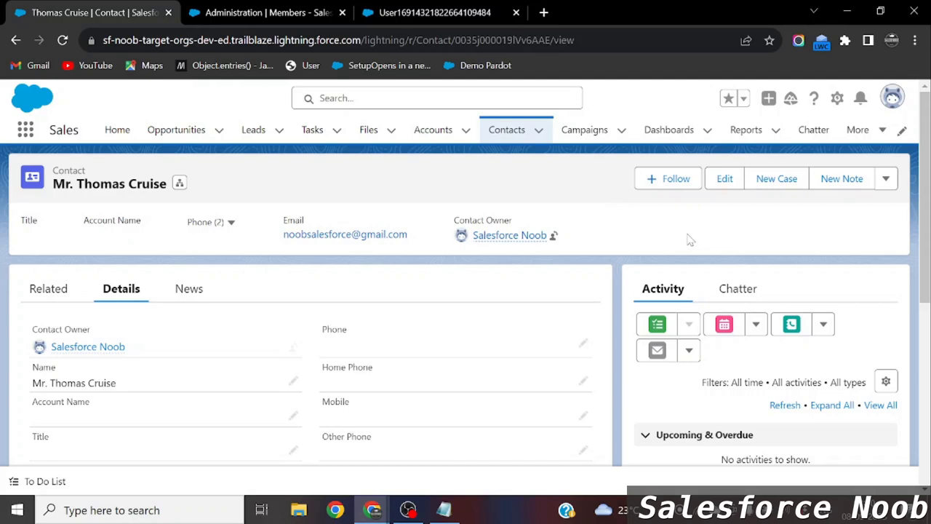
click(886, 179)
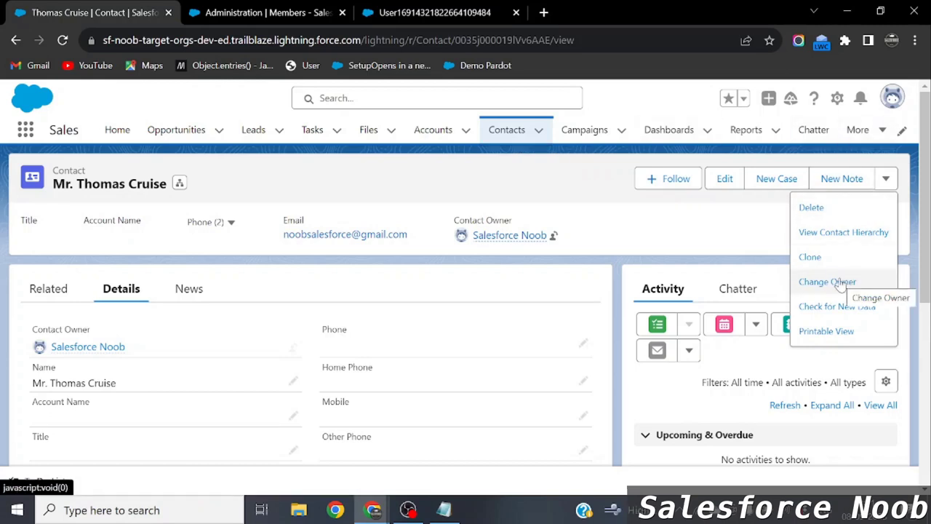
click(434, 129)
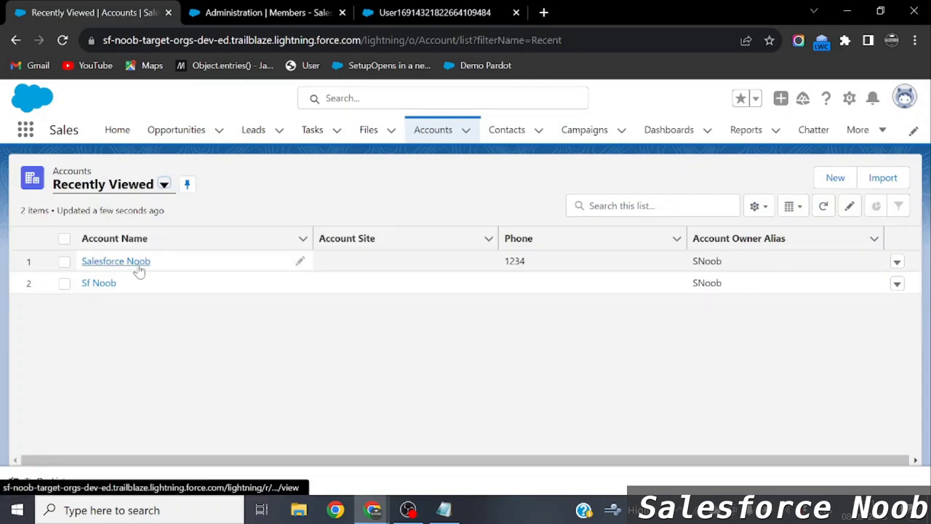
click(140, 269)
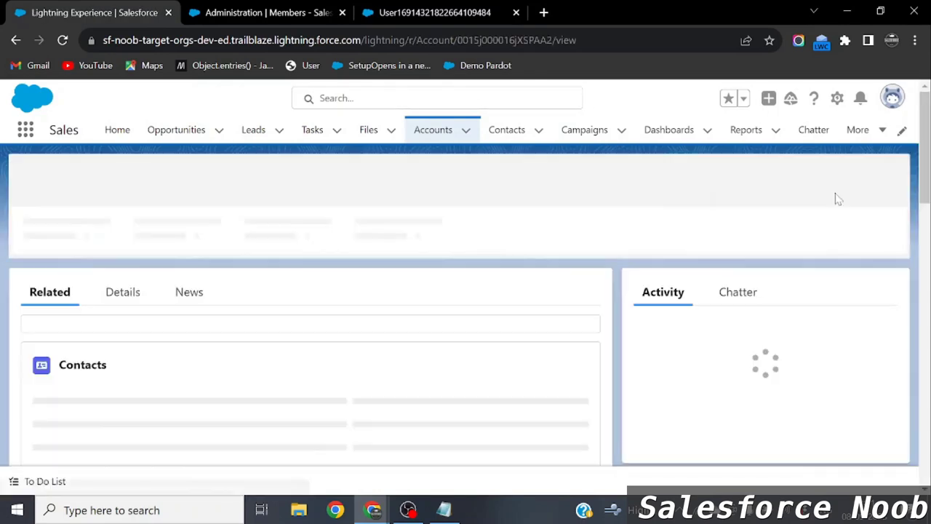
click(885, 178)
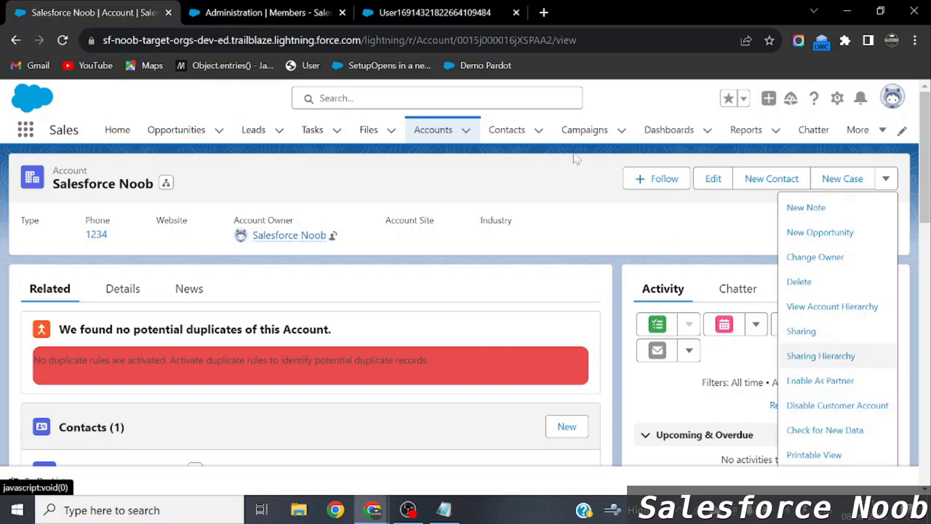
click(507, 130)
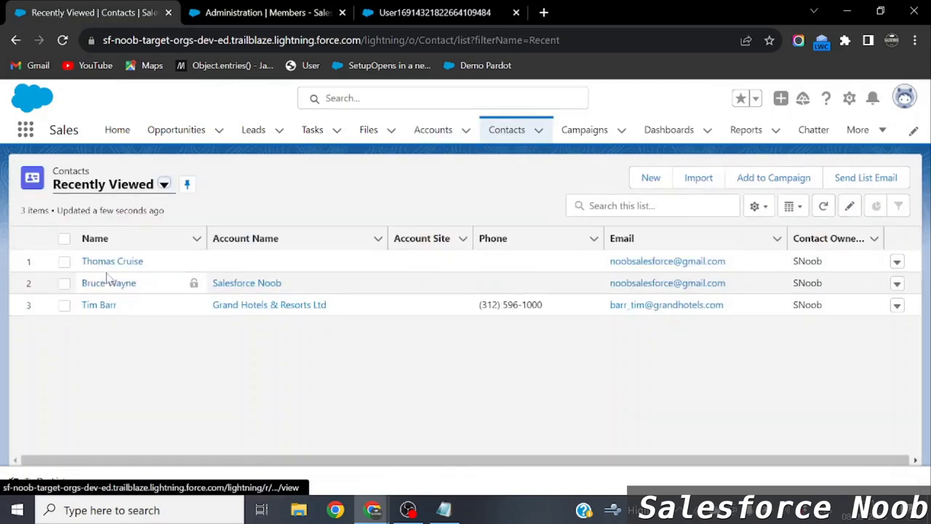
click(127, 262)
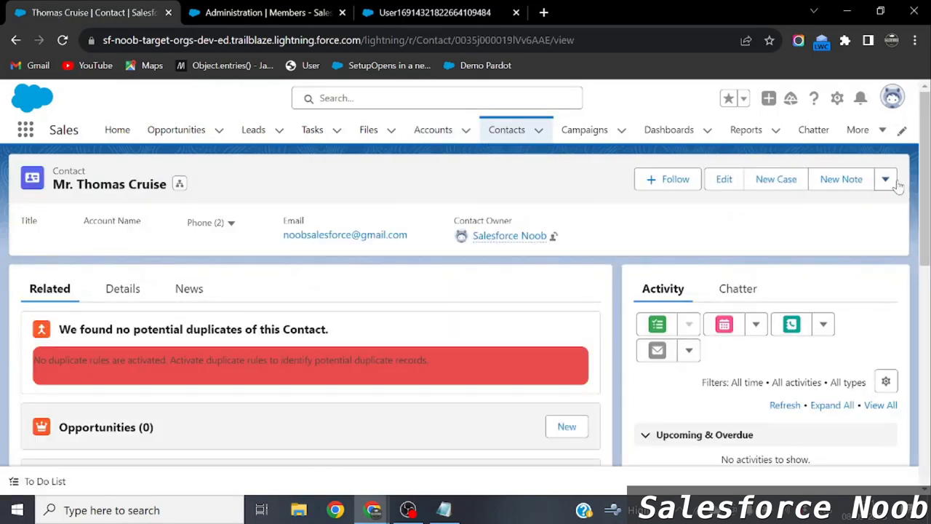
click(886, 179)
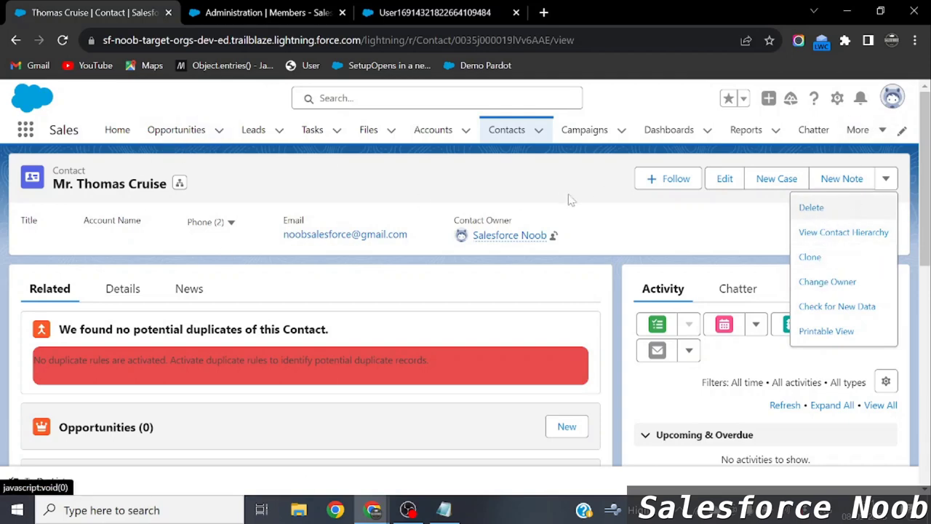
click(838, 101)
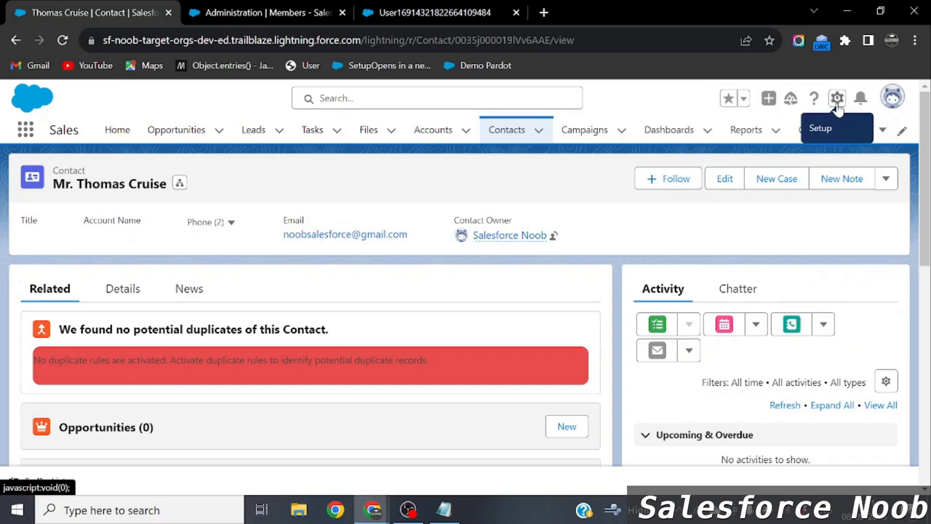
Open the Contact Layout and show its Mobile & Lightning Actions.
click(758, 288)
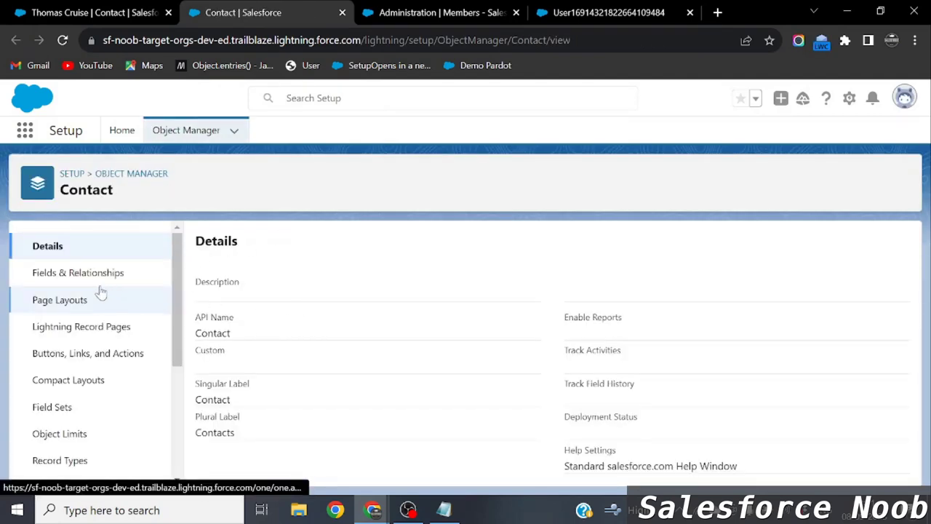
click(61, 303)
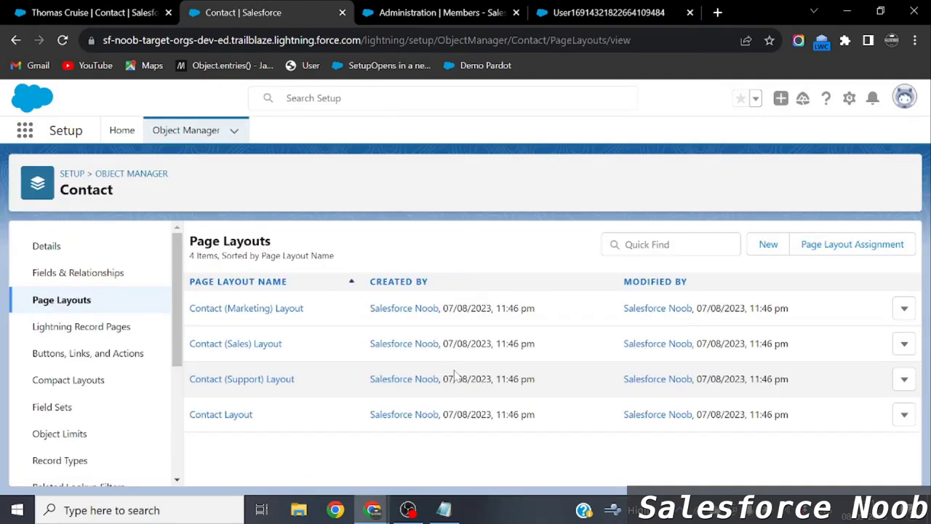
click(235, 418)
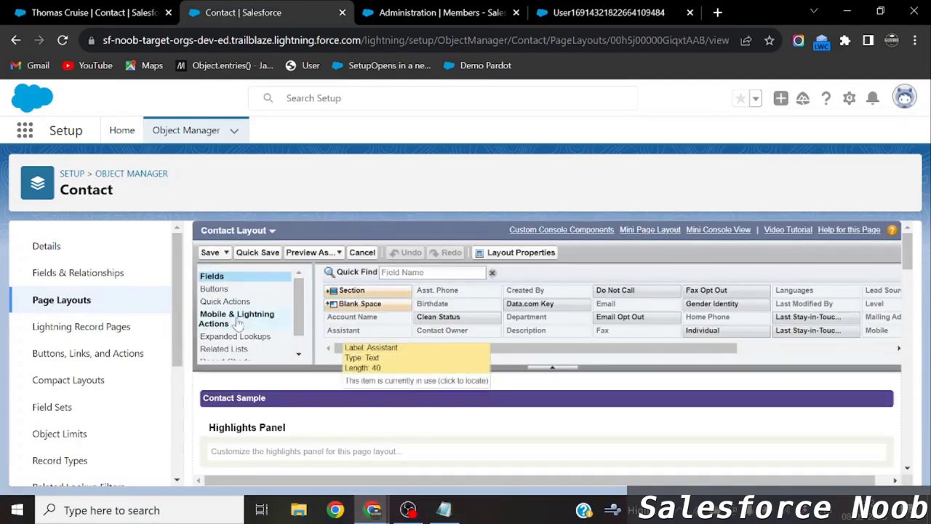
click(238, 324)
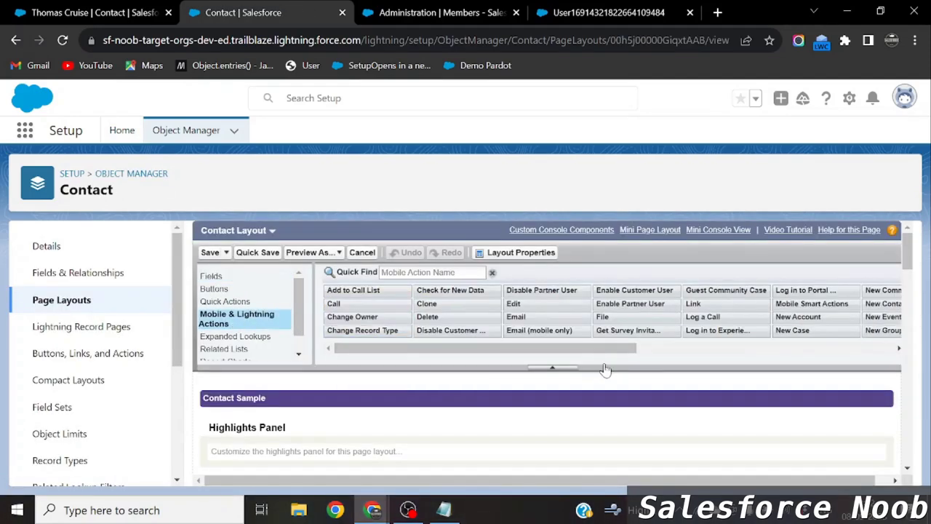
drag(577, 351, 585, 352)
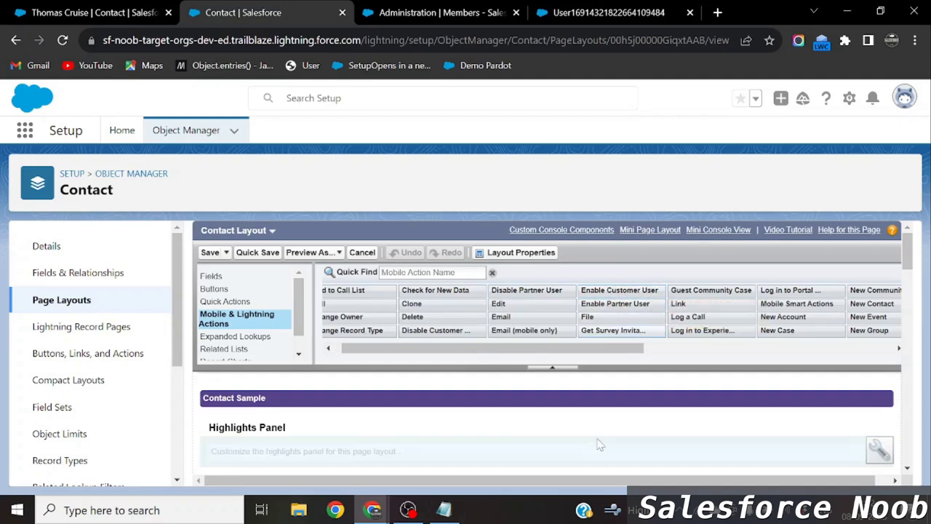
scroll(600, 444, down, 5)
scroll(596, 445, down, 3)
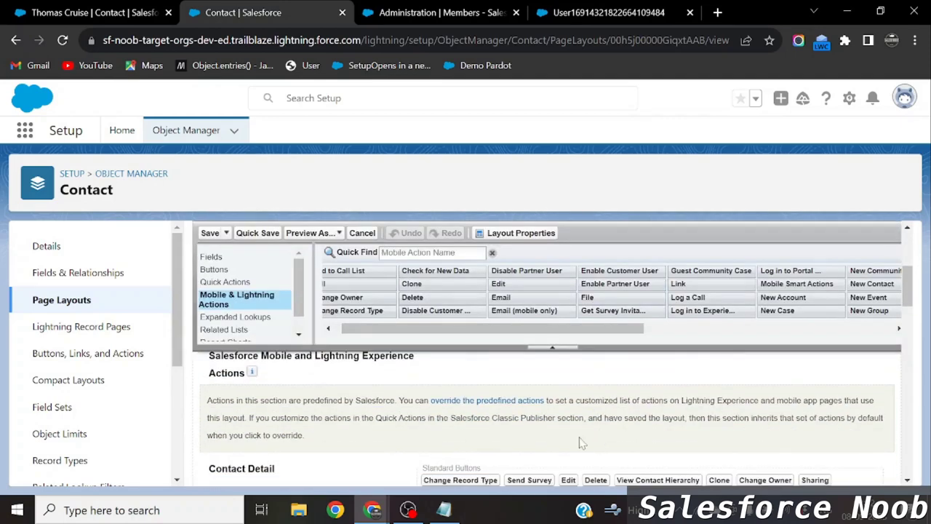
scroll(581, 443, up, 1)
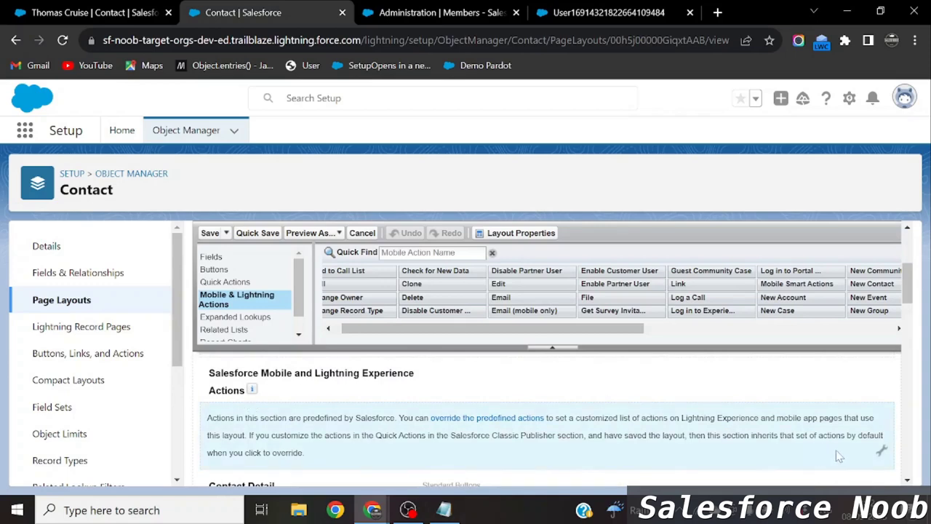
Override the predefined actions, add Enable Customer User, and save the layout.
click(881, 452)
scroll(509, 407, down, 1)
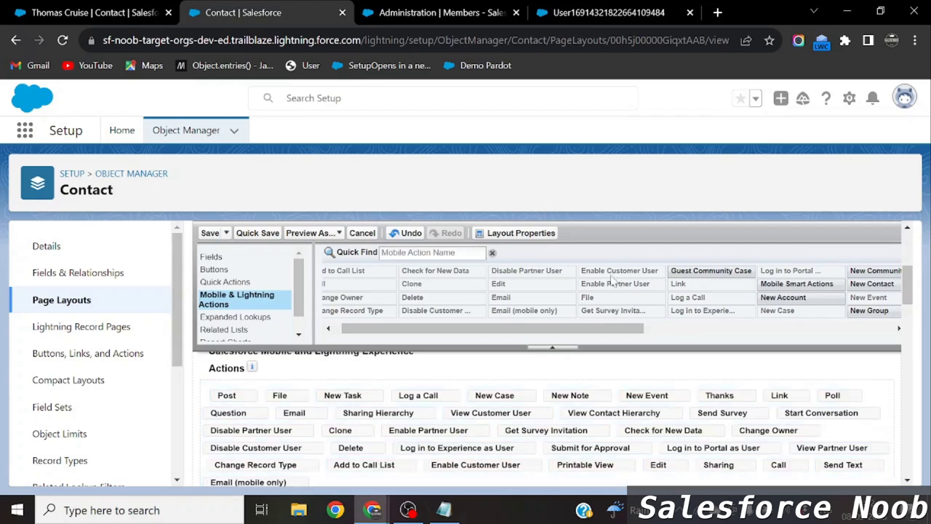
drag(606, 271, 644, 353)
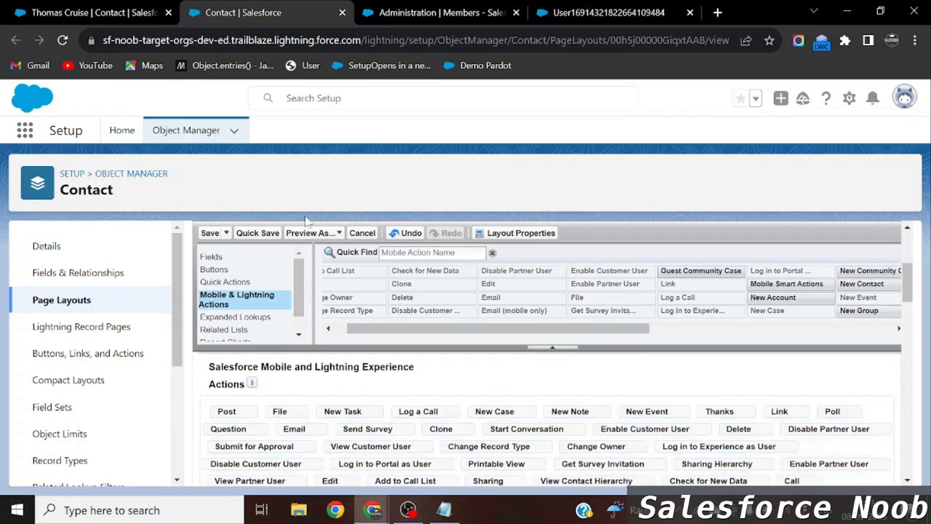
click(211, 234)
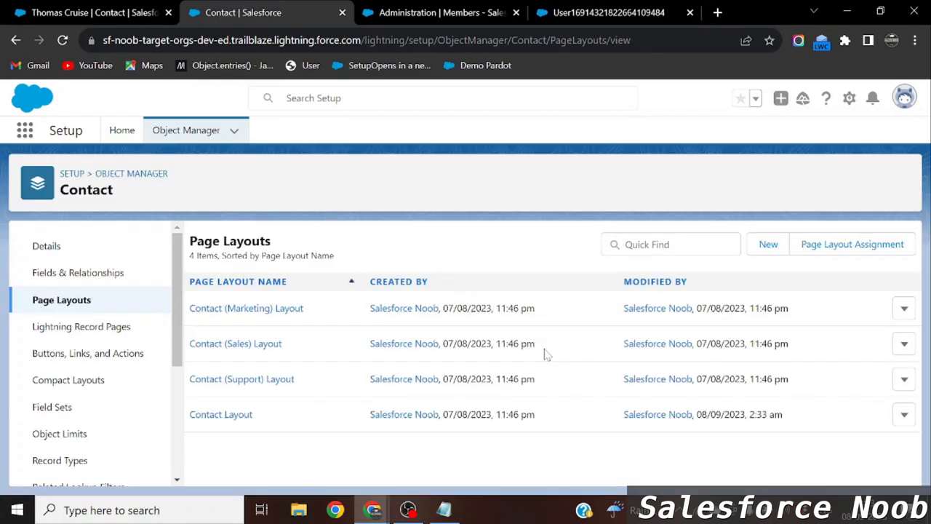
click(68, 9)
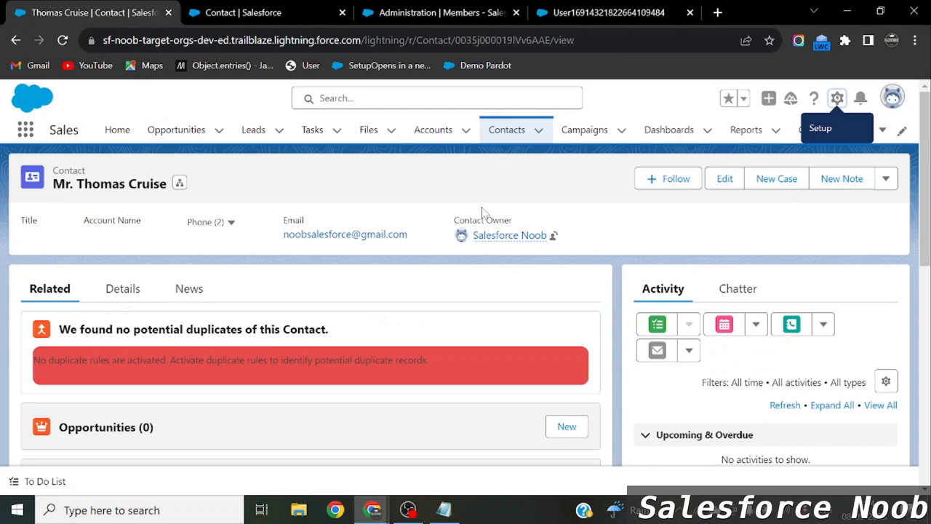
Confirm the contact's actions menu and view its Details tab.
click(886, 179)
click(669, 236)
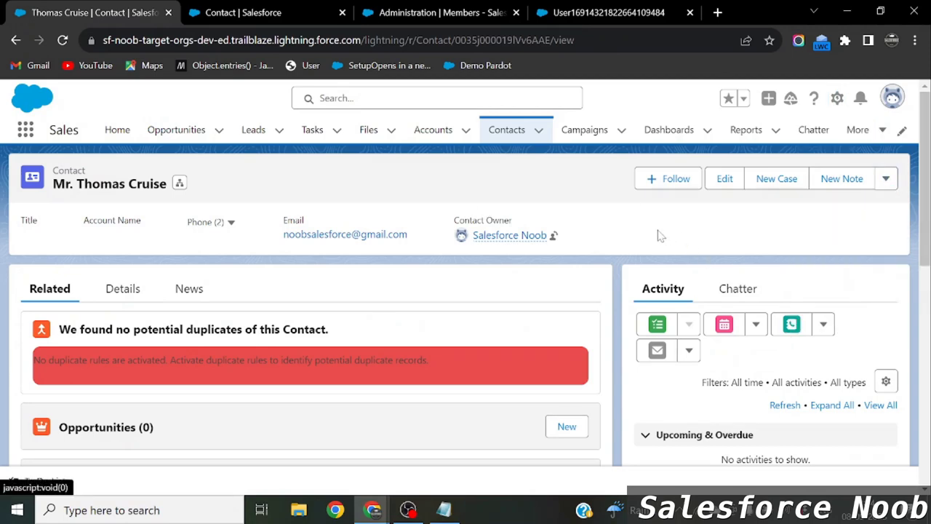
click(121, 298)
scroll(211, 376, down, 1)
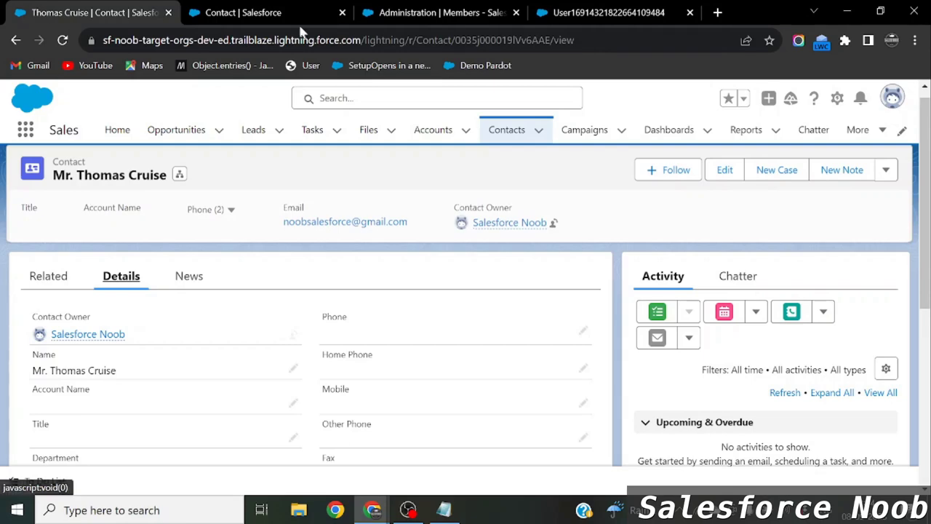
click(246, 10)
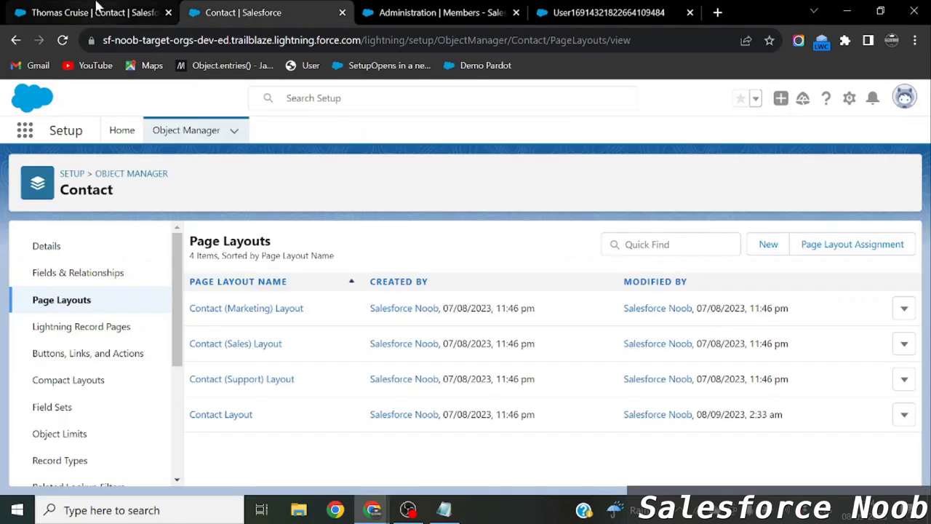
click(171, 10)
Open Accounts in a new tab and view the Salesforce Noob account's details.
right_click(426, 130)
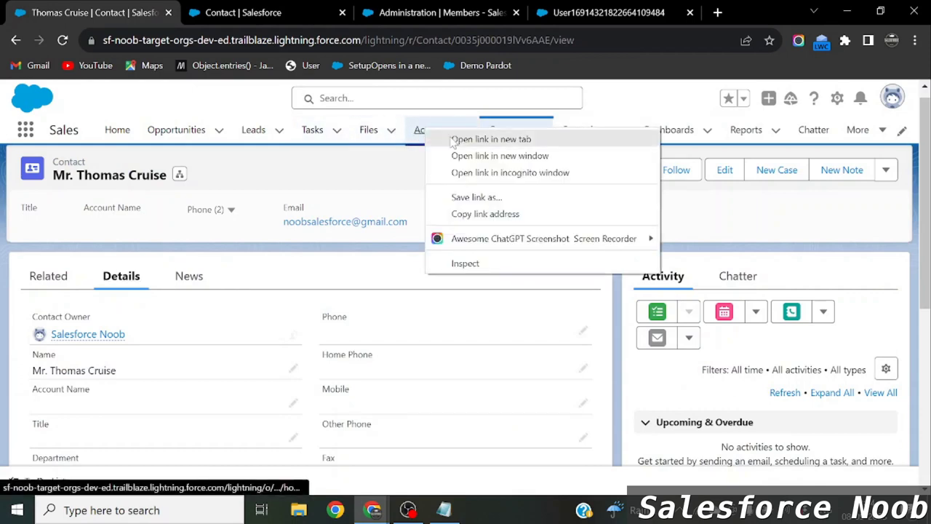
click(447, 139)
drag(346, 9, 80, 10)
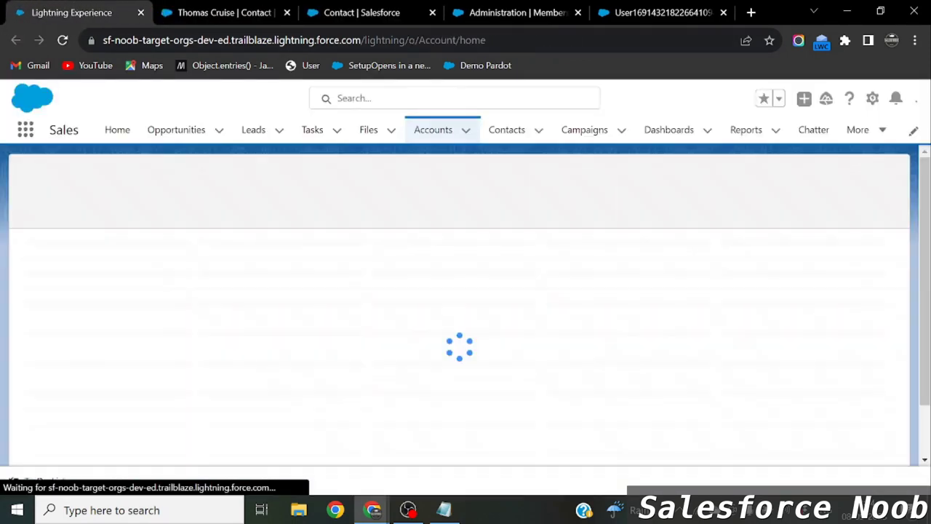
click(118, 264)
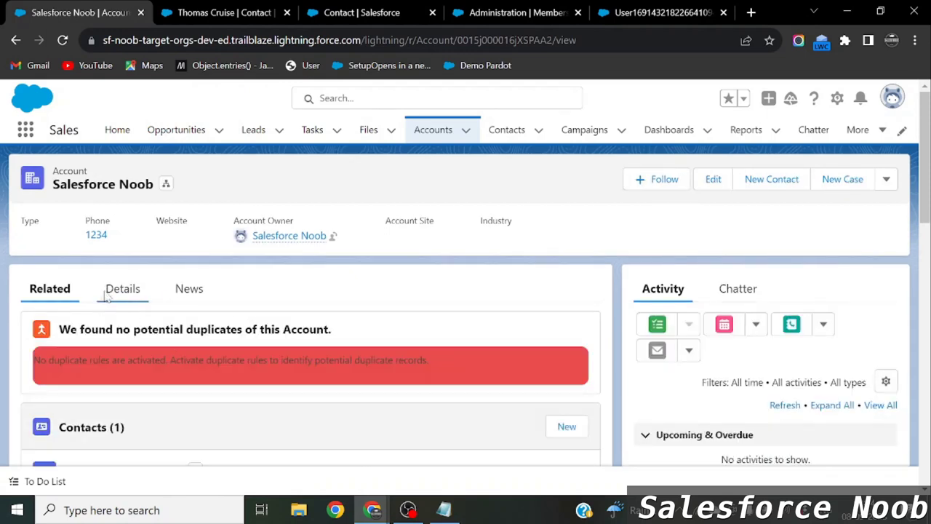
click(116, 289)
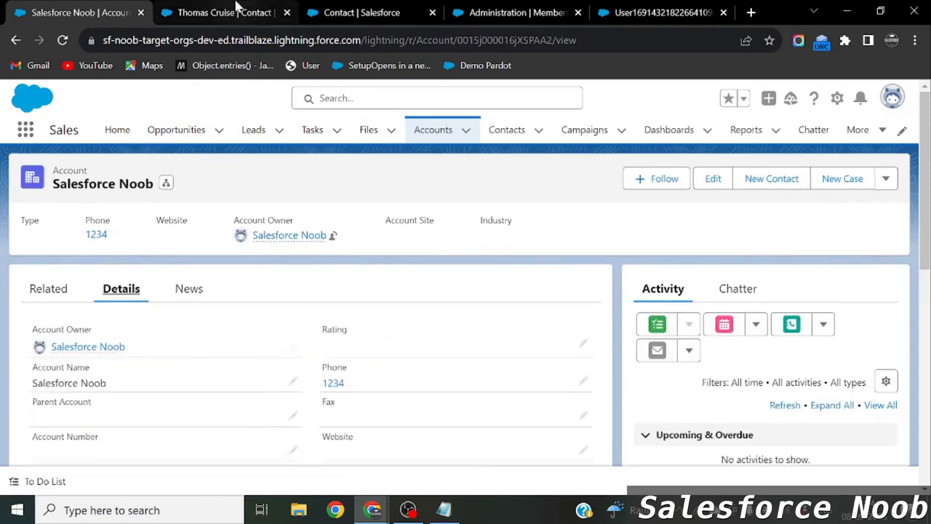
Set the contact's Account Name to Salesforce Noob and save.
click(239, 10)
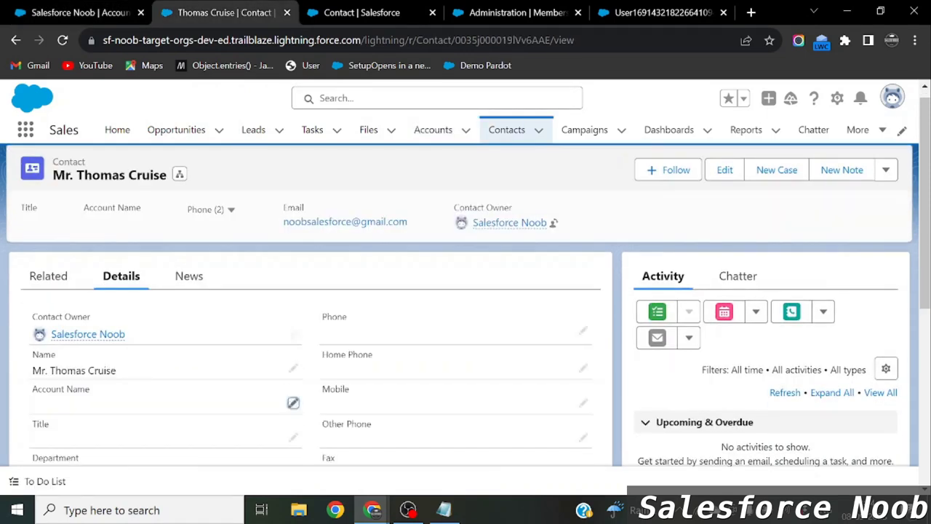
click(292, 402)
text(Sale)
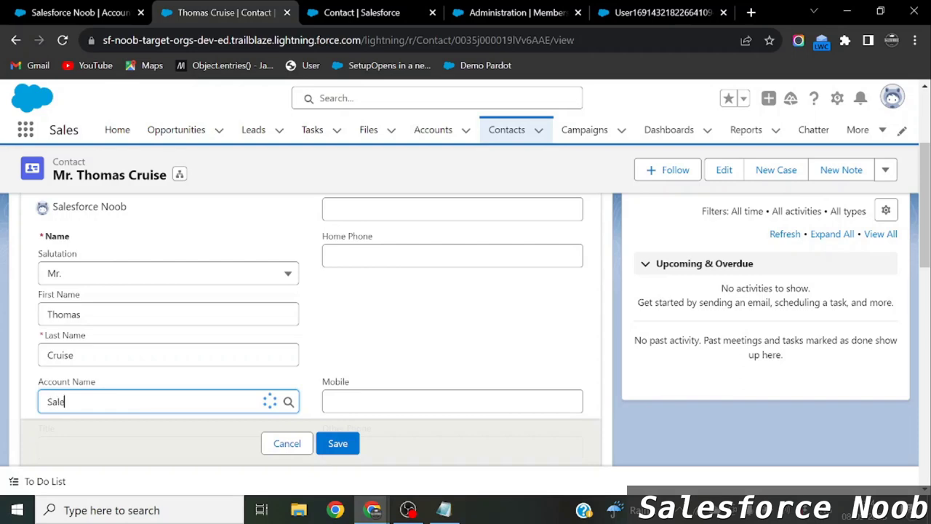
click(102, 448)
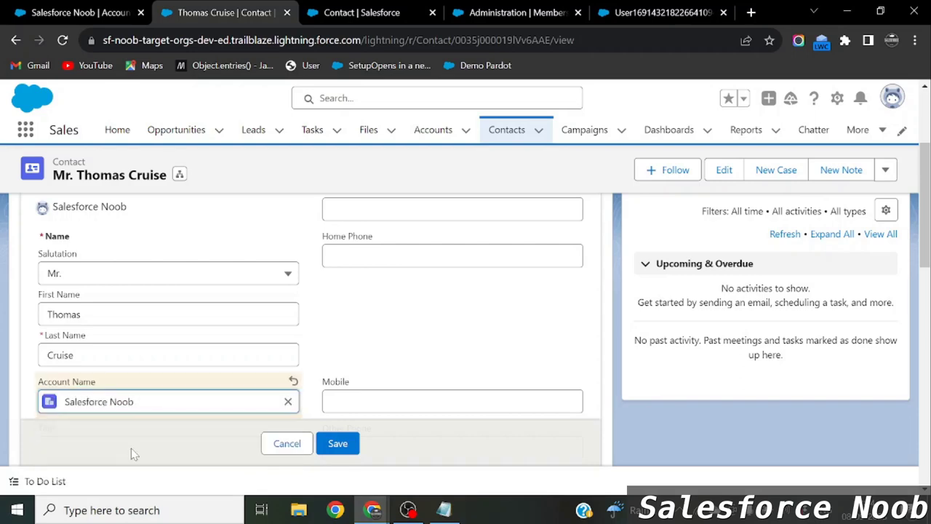
click(338, 443)
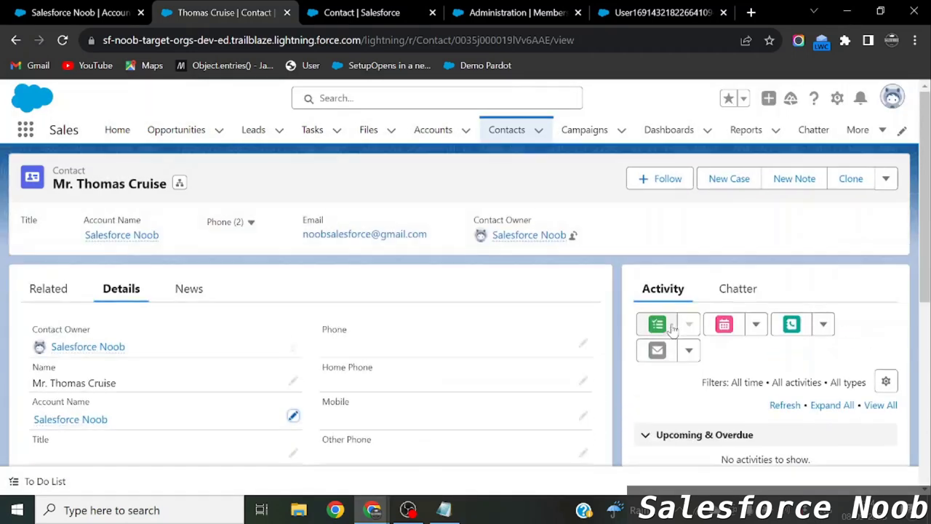
scroll(672, 326, up, 3)
Choose Enable Customer User from the contact's actions and open the User License list.
click(887, 179)
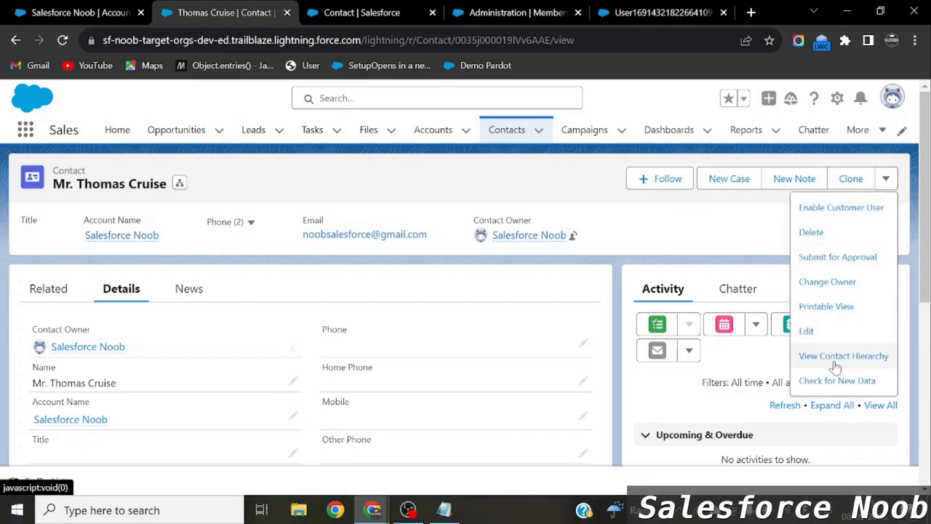
click(832, 211)
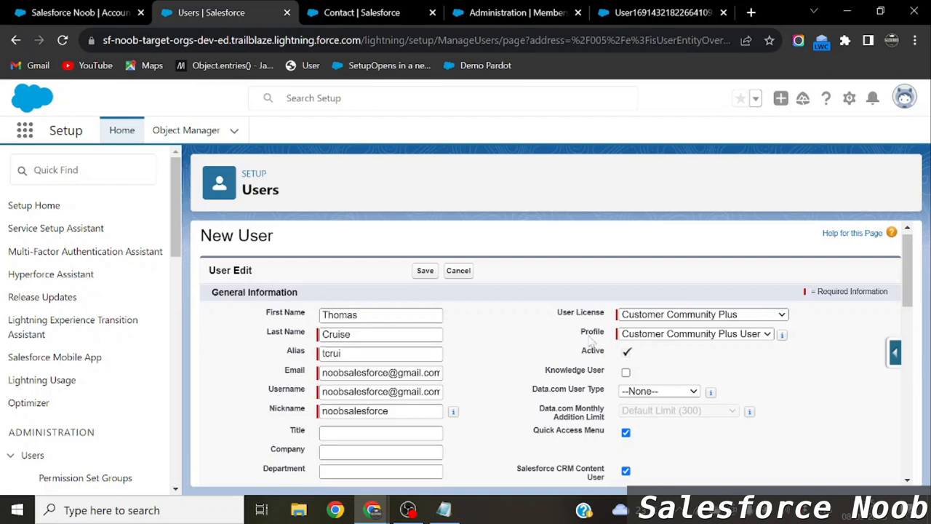
click(749, 313)
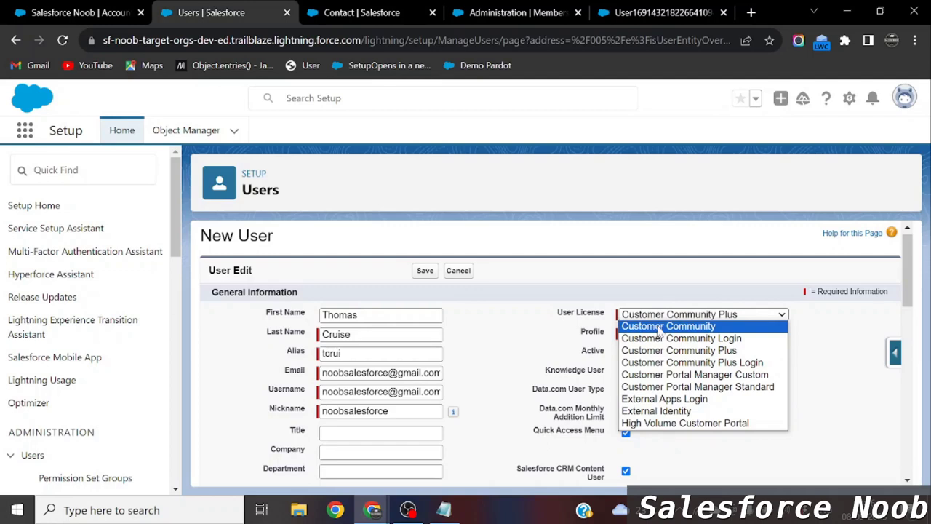
Set User License to Customer Community and Profile to Customer Community User.
click(659, 328)
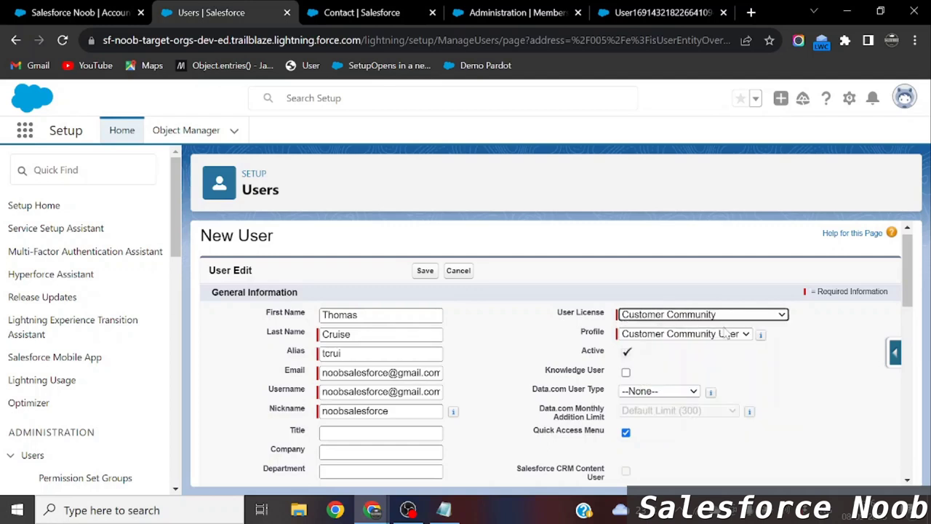
click(667, 337)
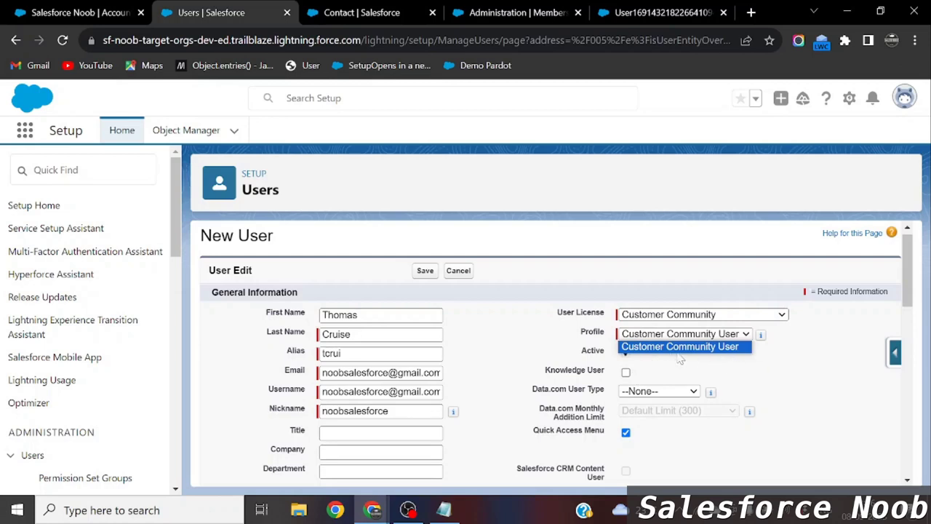
click(728, 351)
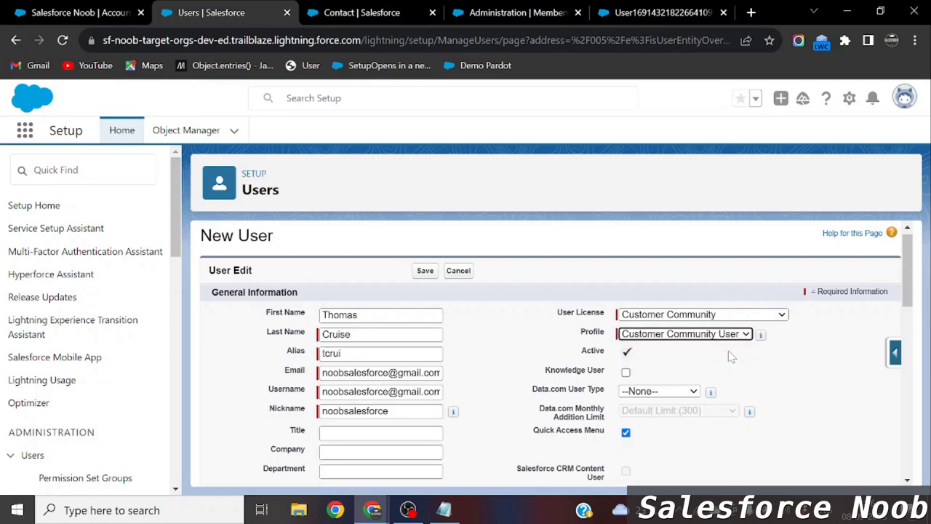
click(678, 334)
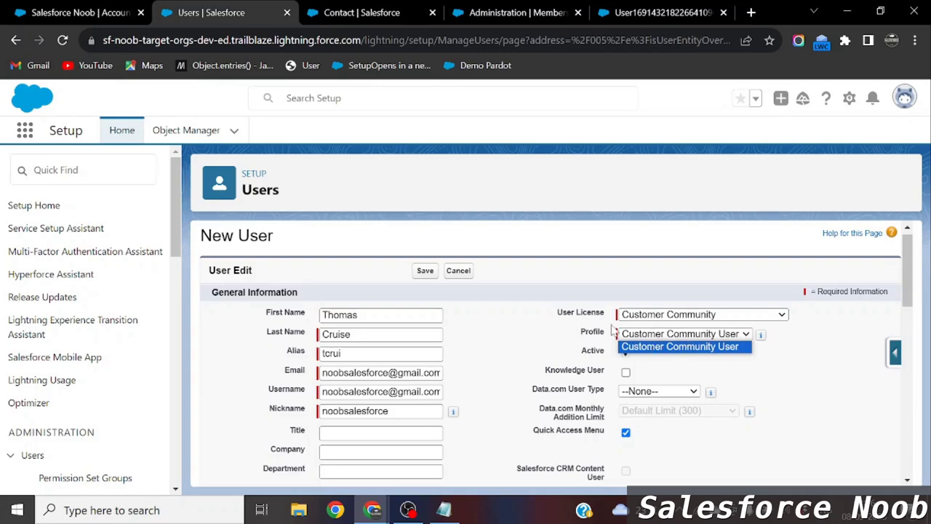
click(499, 12)
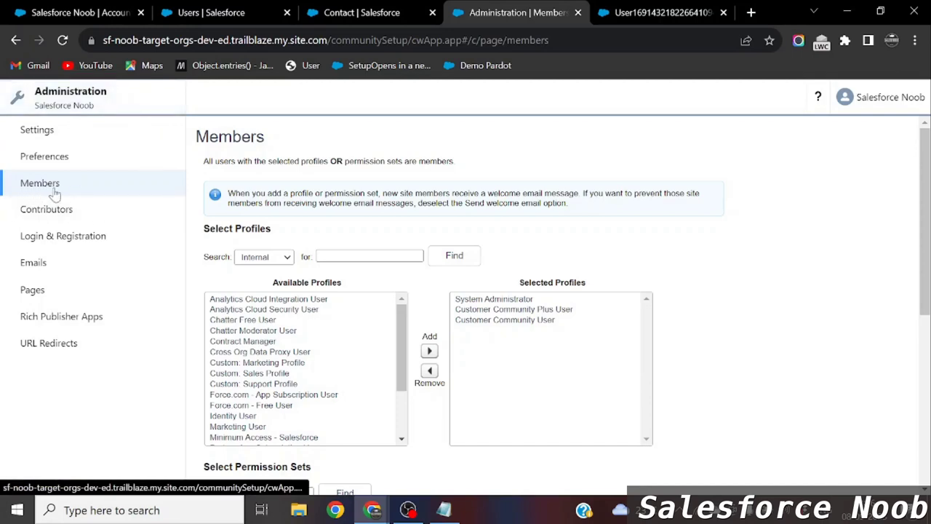
Verify Customer Community User is a selected member profile, then go back to the New User form.
click(569, 322)
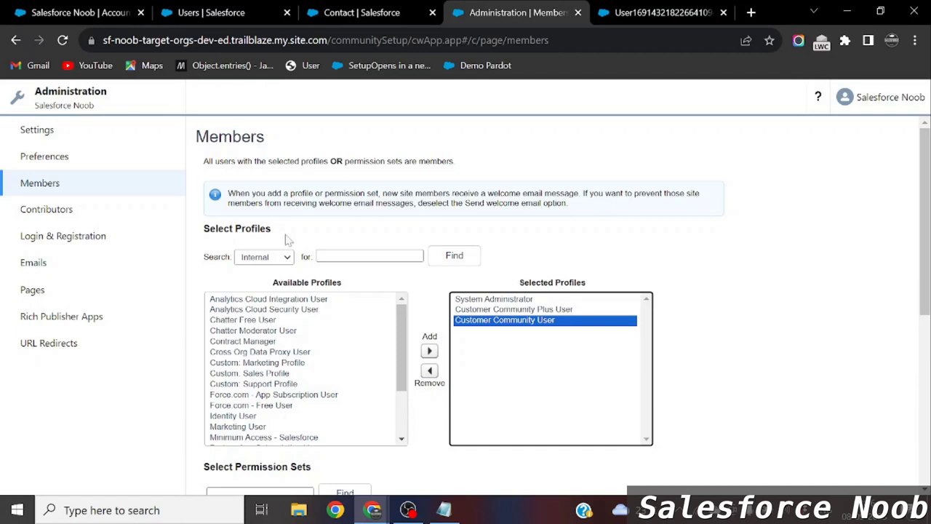
click(227, 10)
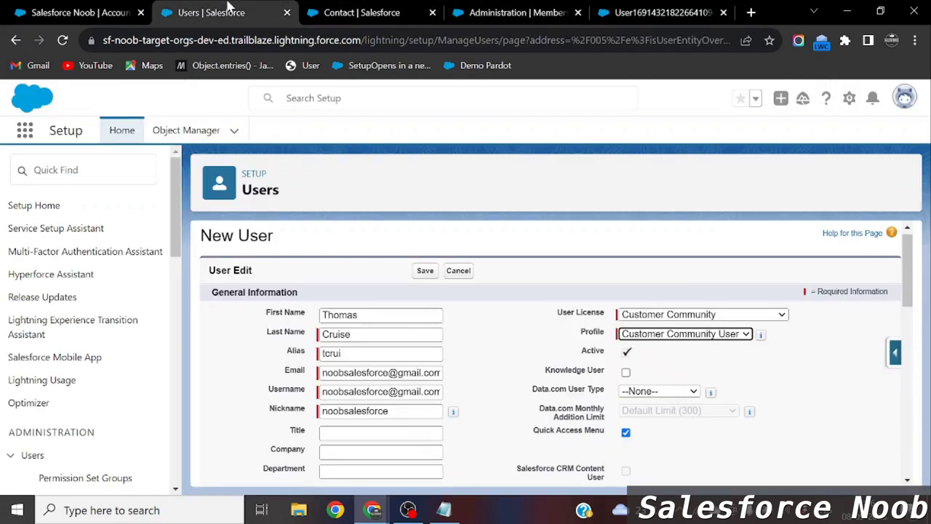
scroll(677, 368, down, 1)
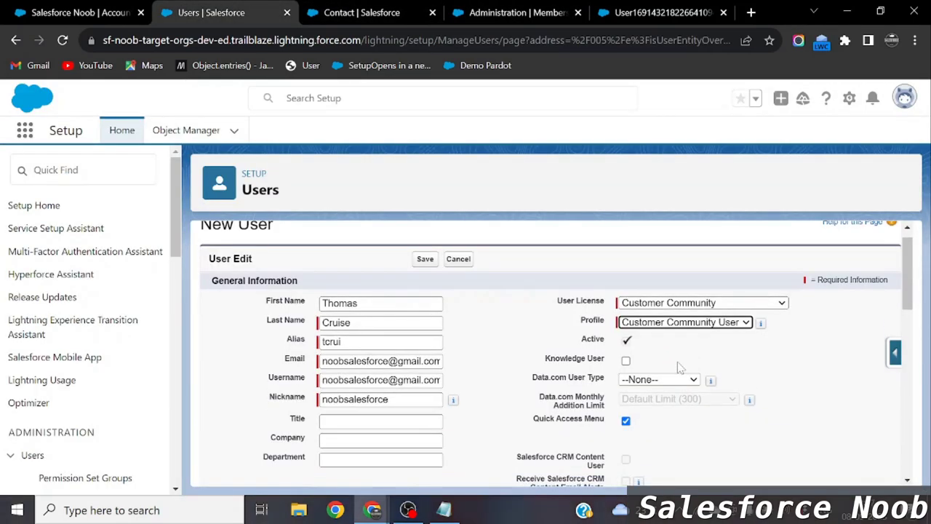
double_click(341, 302)
click(75, 10)
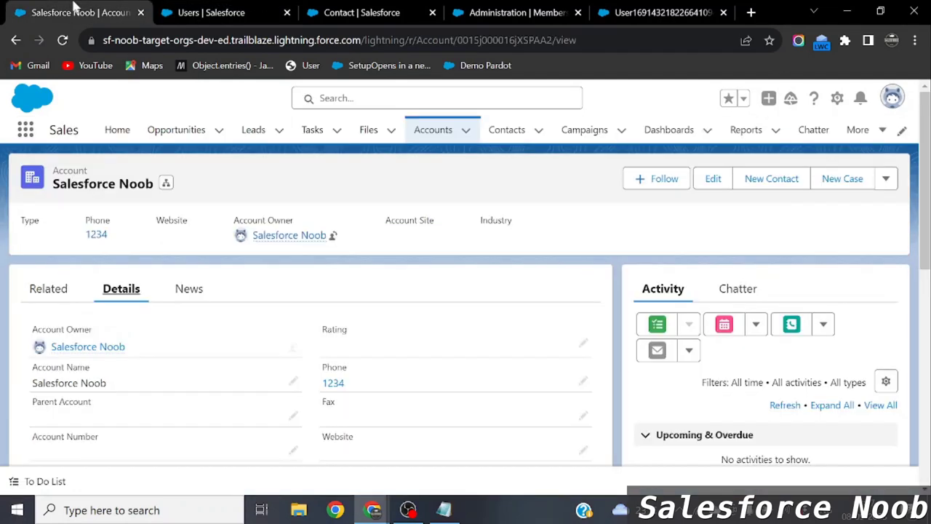
click(210, 13)
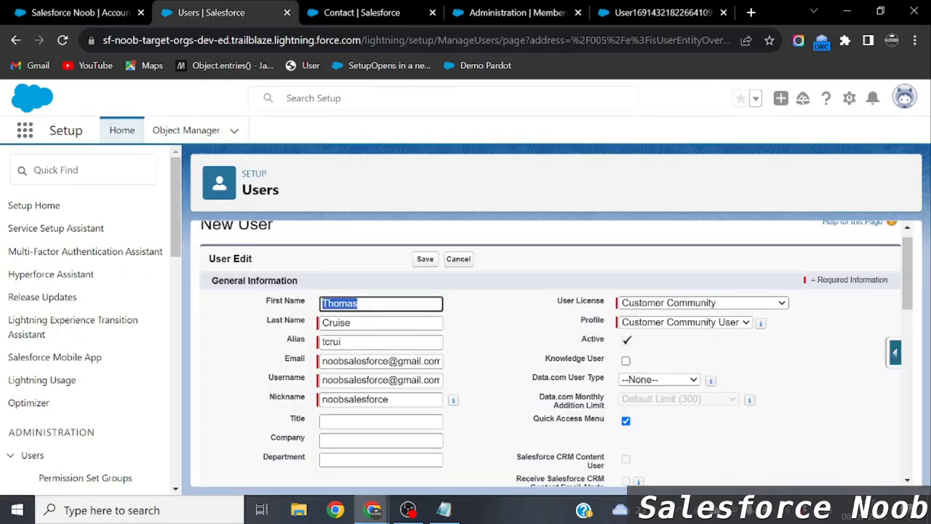
Review the user's email, save the new customer community user, and accept the welcome email notice.
double_click(355, 360)
double_click(408, 360)
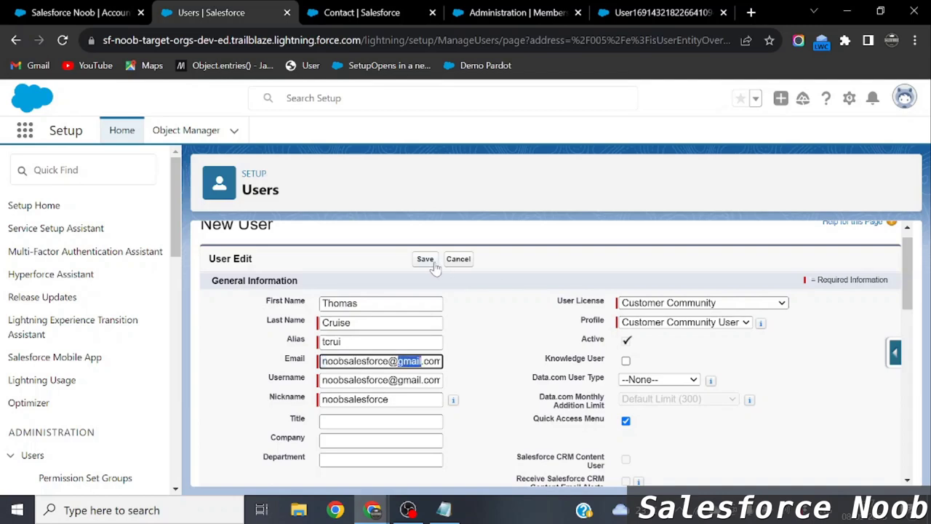
scroll(457, 371, down, 1)
scroll(458, 370, down, 10)
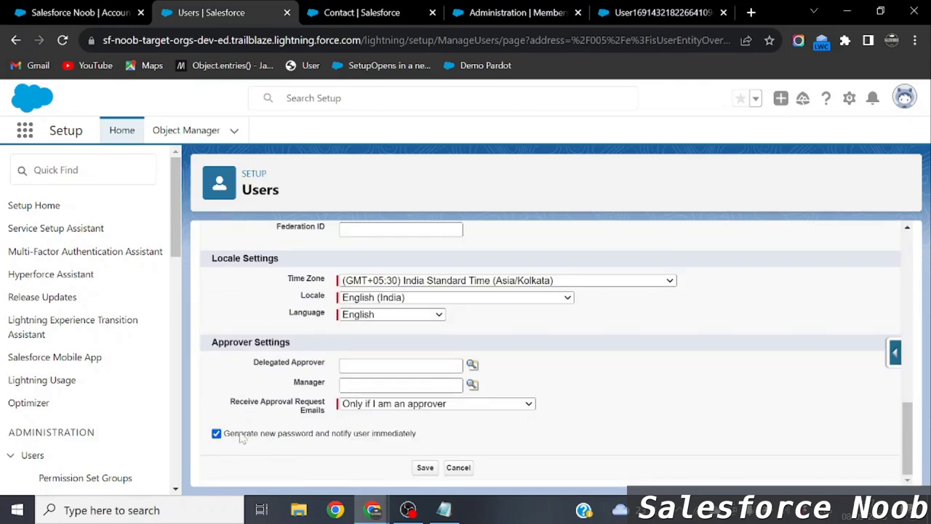
click(428, 467)
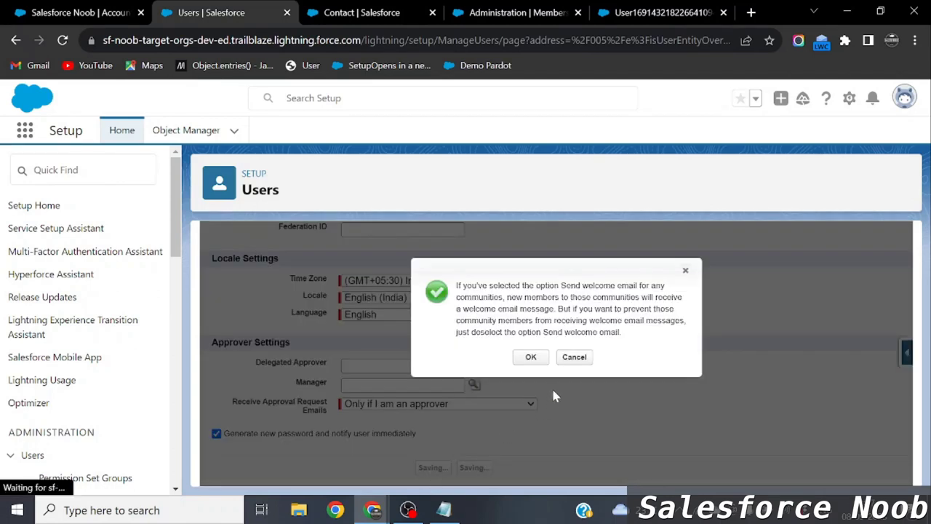
click(529, 357)
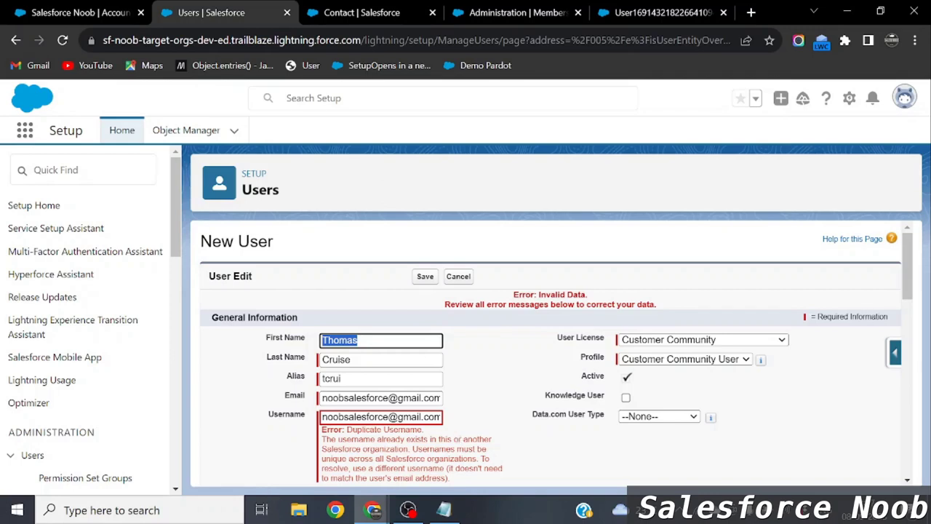
Add '10' to the username and nickname to clear the duplicate errors, then save the user.
click(382, 417)
text(10)
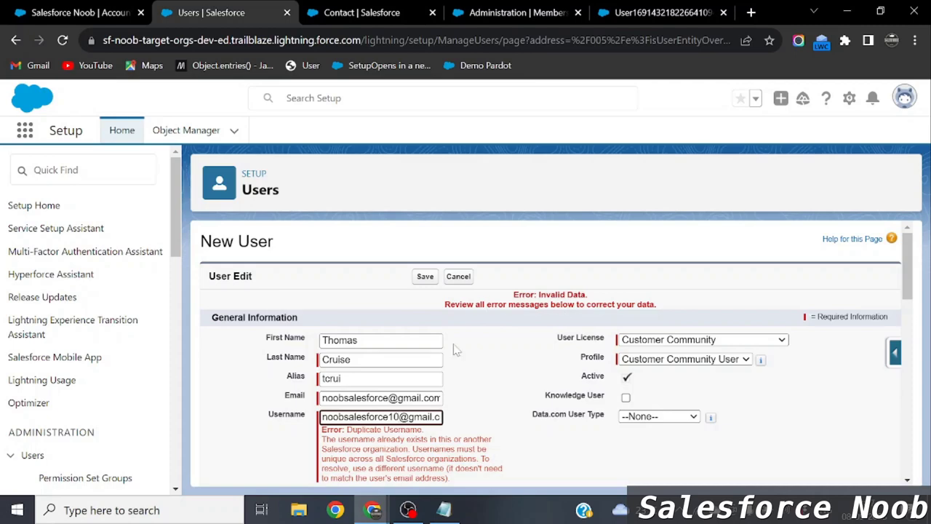
click(425, 282)
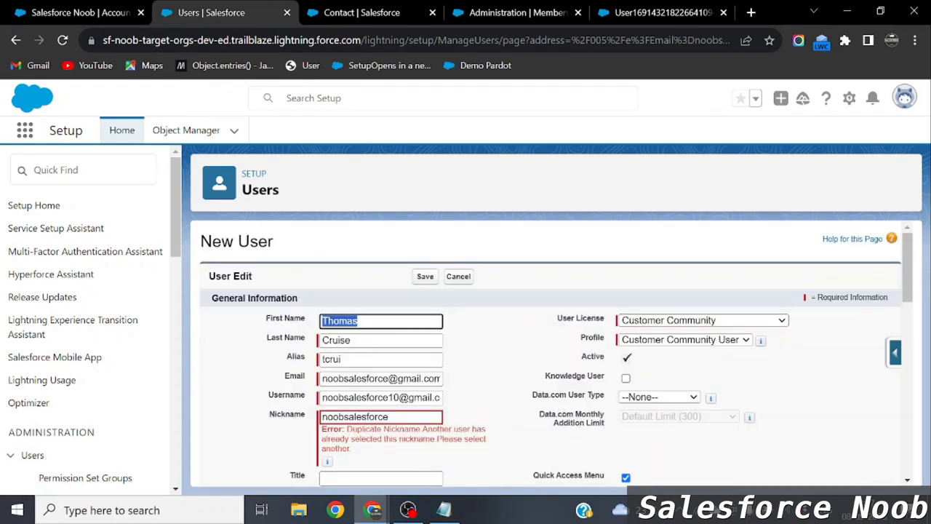
click(388, 416)
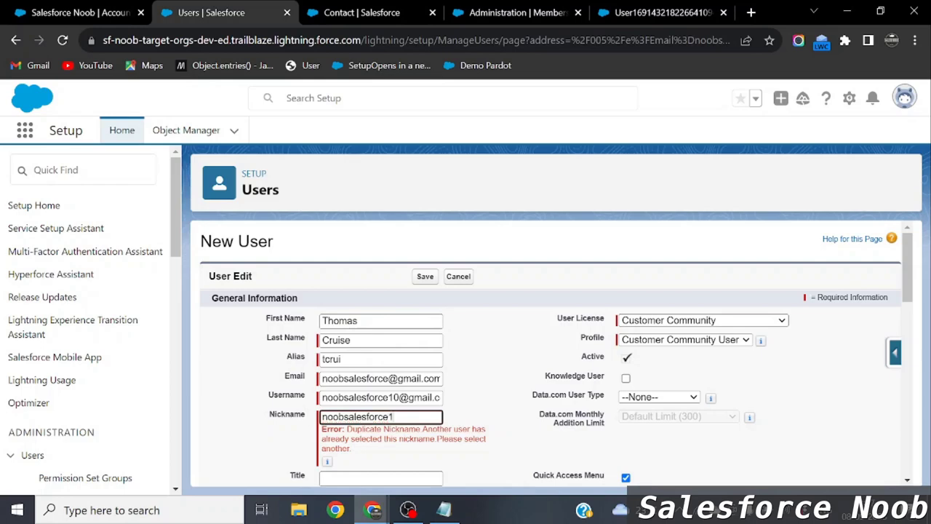
text(10)
click(425, 277)
key(Return)
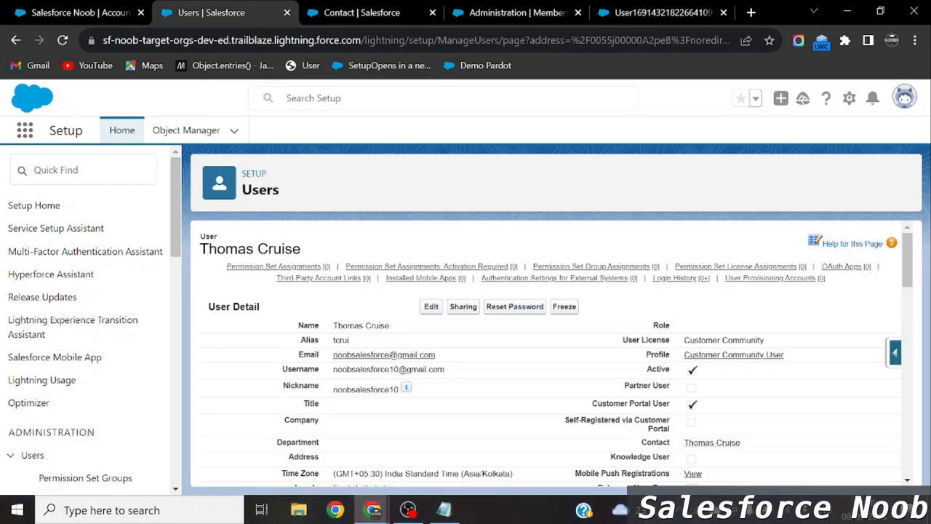
Check the Customer Community license and profile on the user record, then return to the site's members.
drag(683, 340, 678, 362)
click(640, 355)
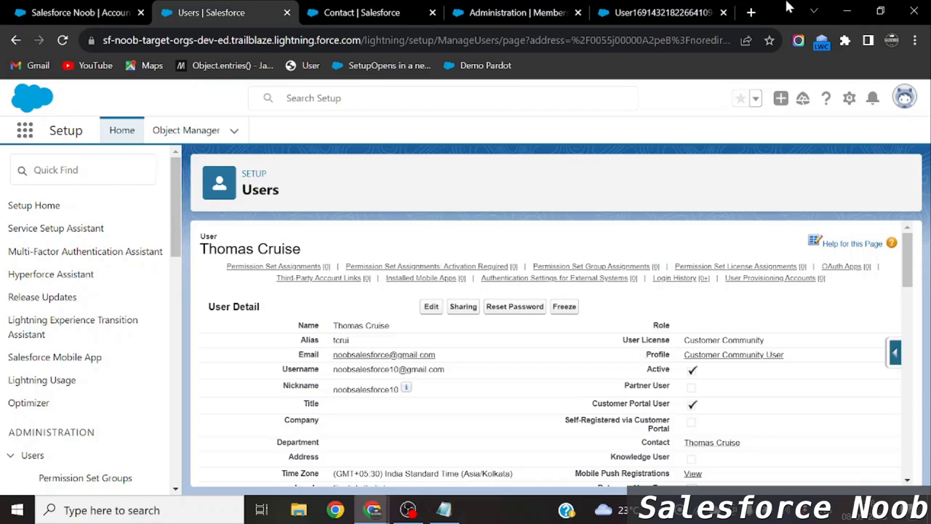
click(407, 11)
click(538, 9)
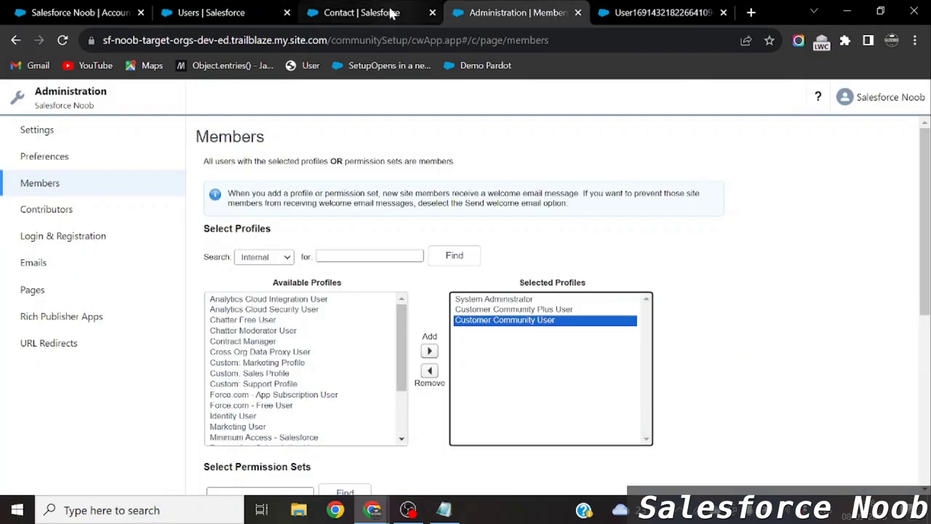
click(389, 11)
click(121, 131)
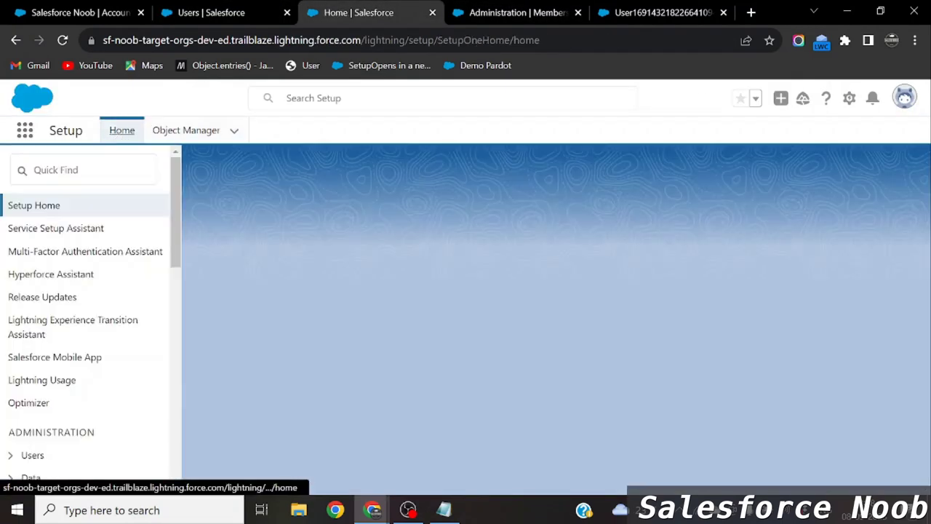
text(all sit)
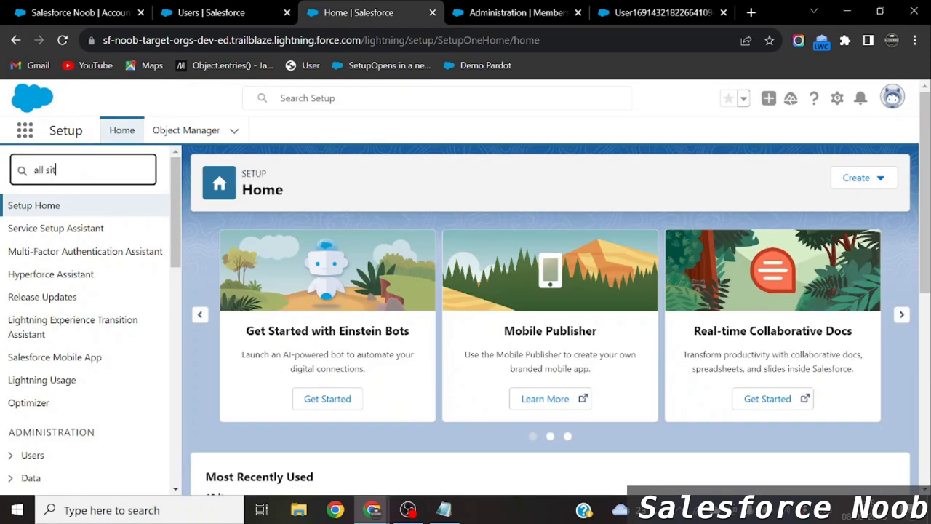
text(e)
click(66, 251)
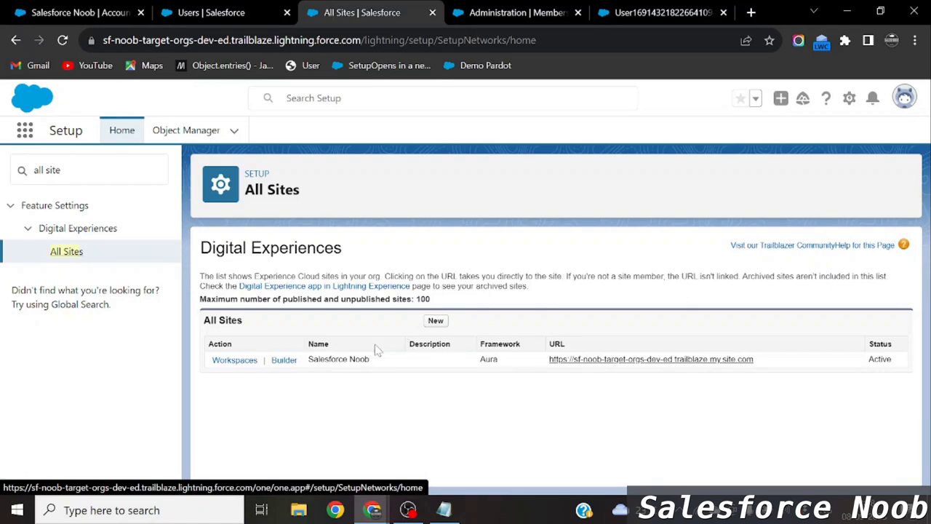
click(210, 11)
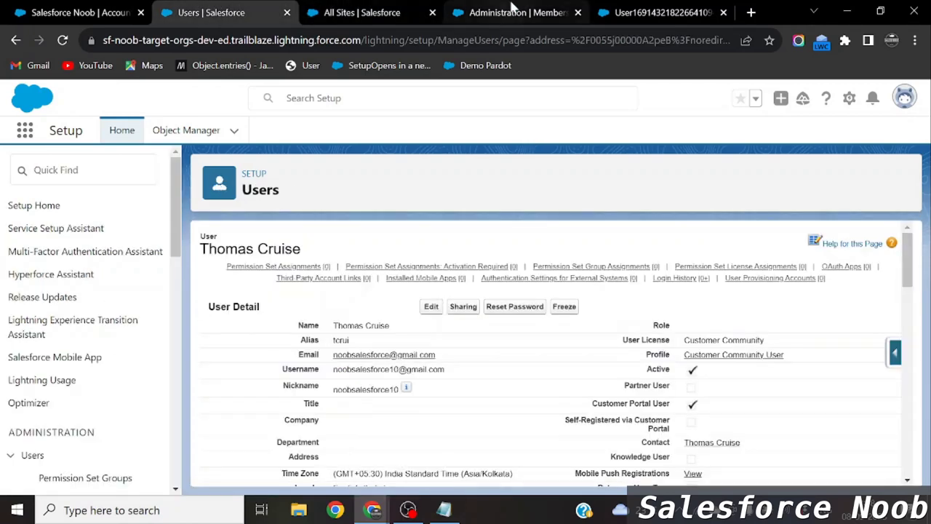
Confirm the Customer Community User profile is among the site's selected member profiles, then view the Salesforce Noob account.
click(512, 9)
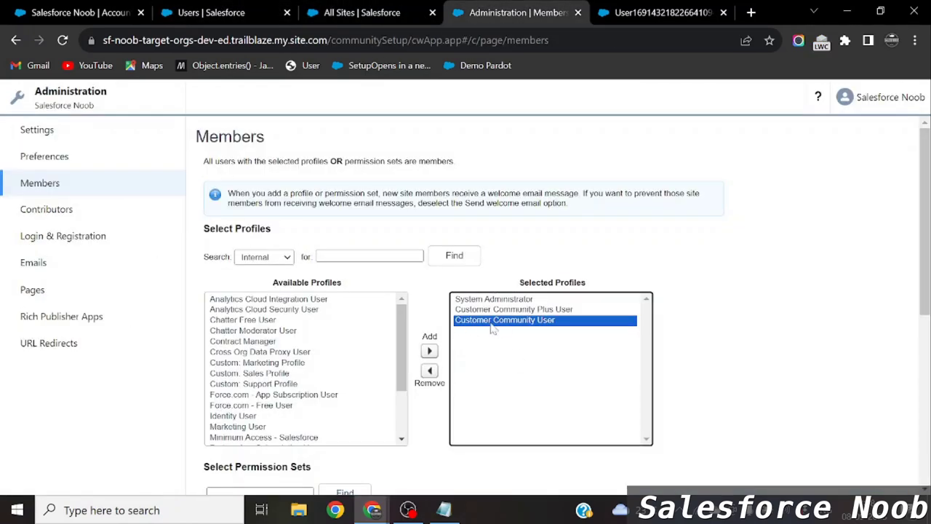
click(264, 10)
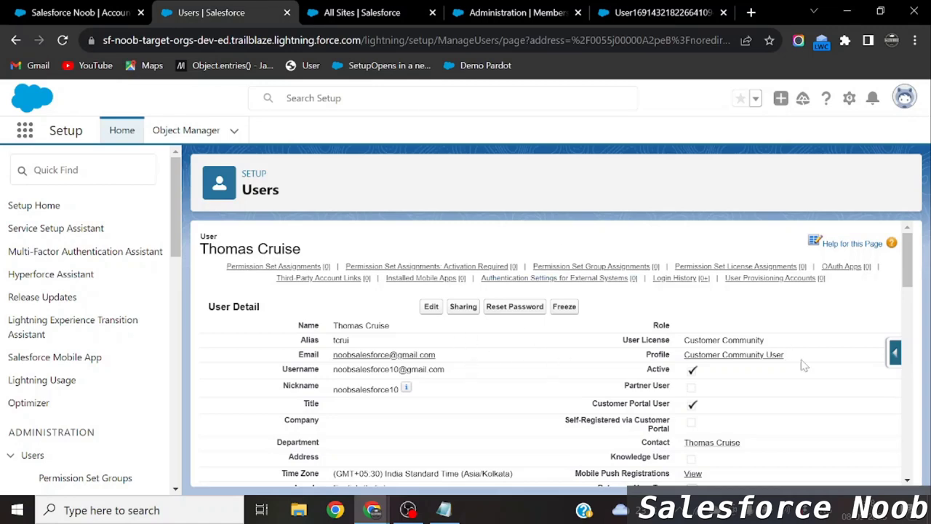
drag(792, 355, 683, 356)
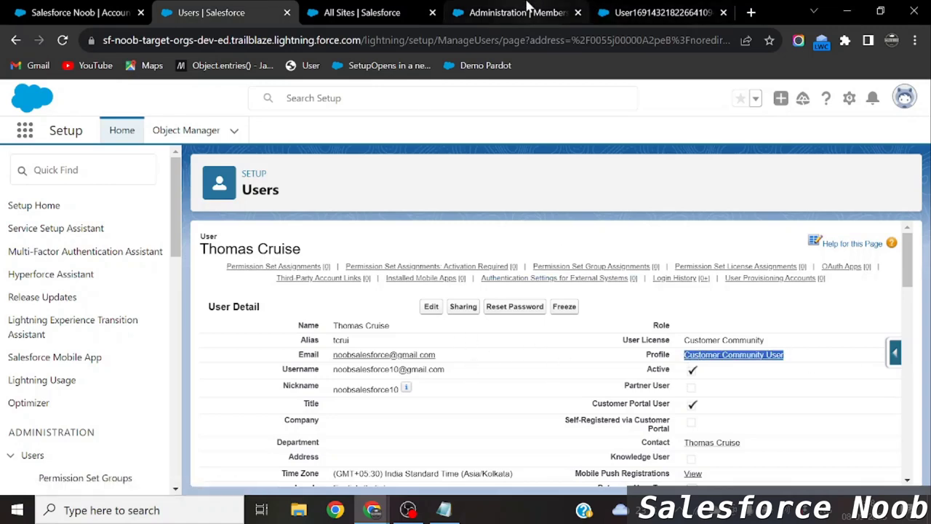
click(529, 15)
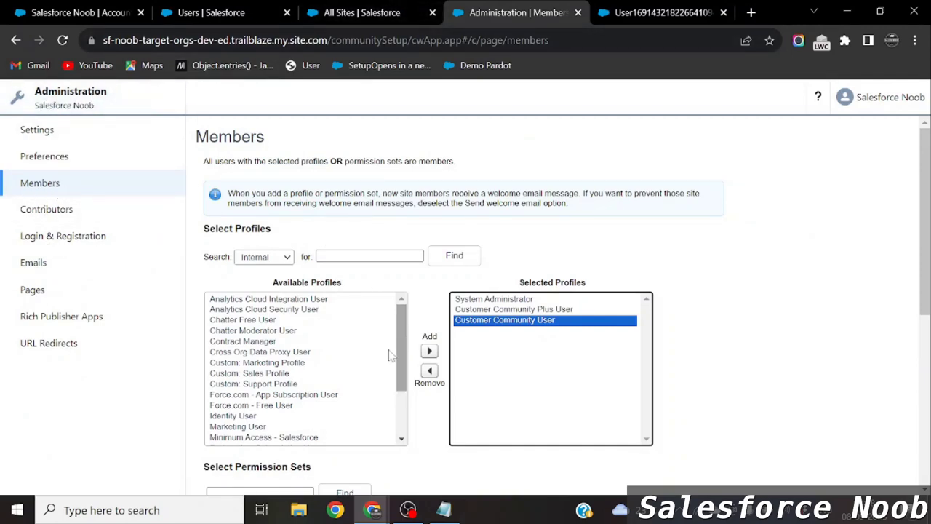
click(753, 362)
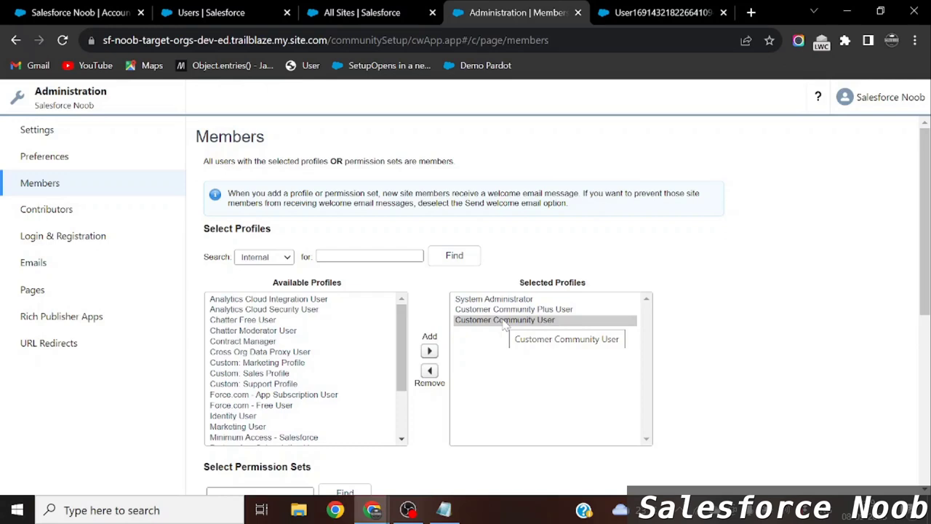
click(256, 10)
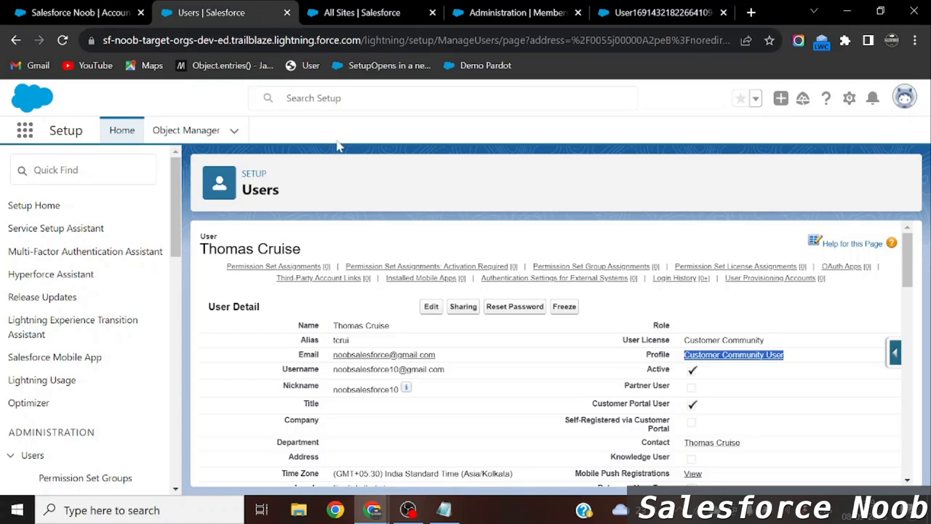
mouse_move(429, 266)
click(101, 10)
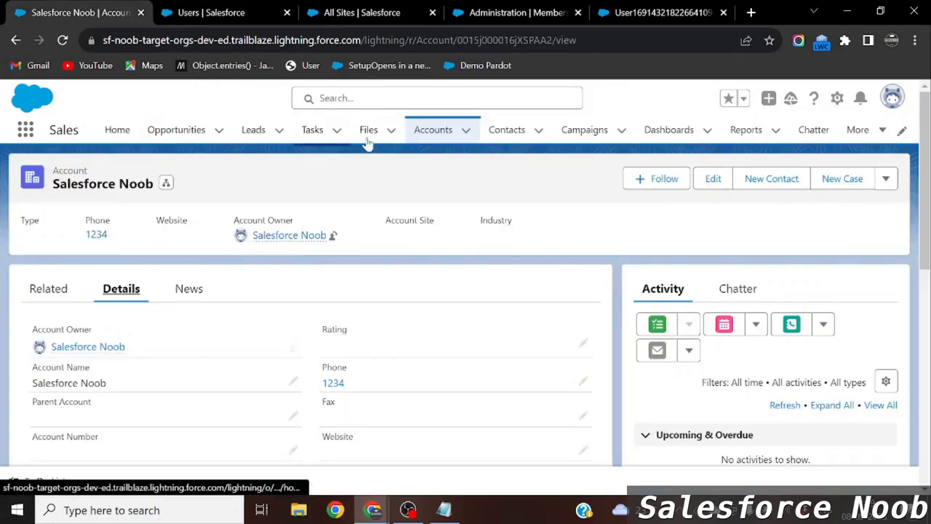
right_click(506, 128)
click(571, 134)
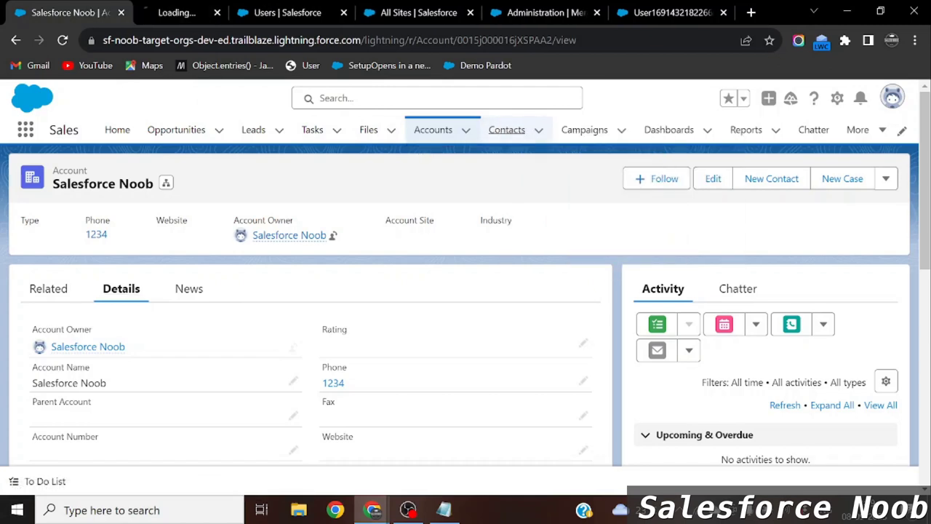
click(174, 10)
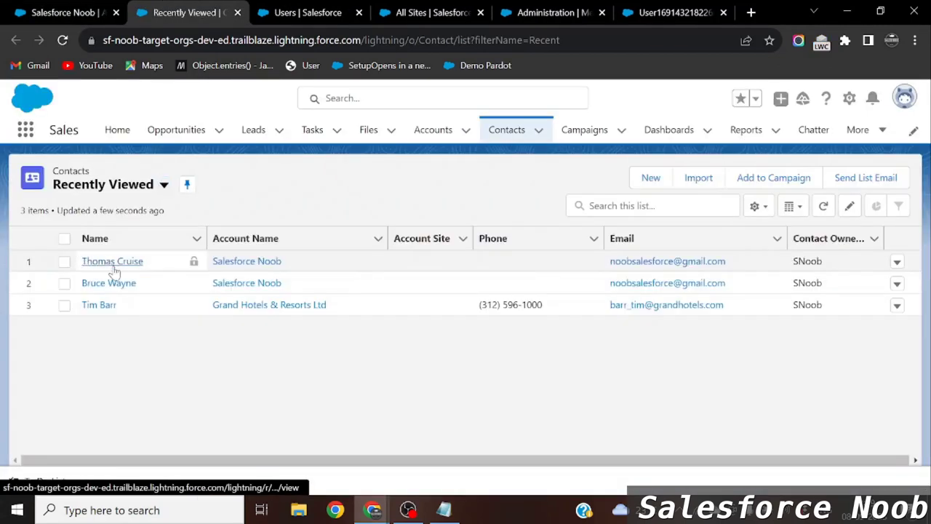
click(113, 268)
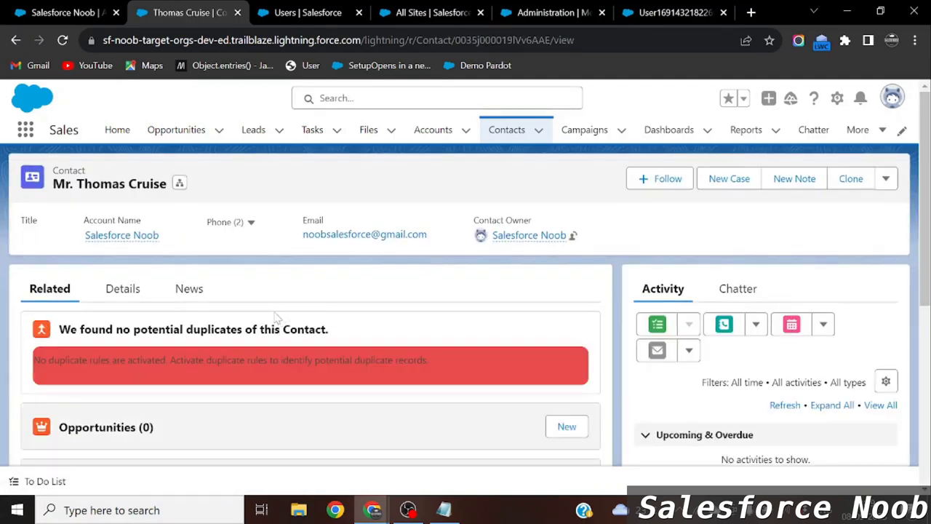
click(121, 289)
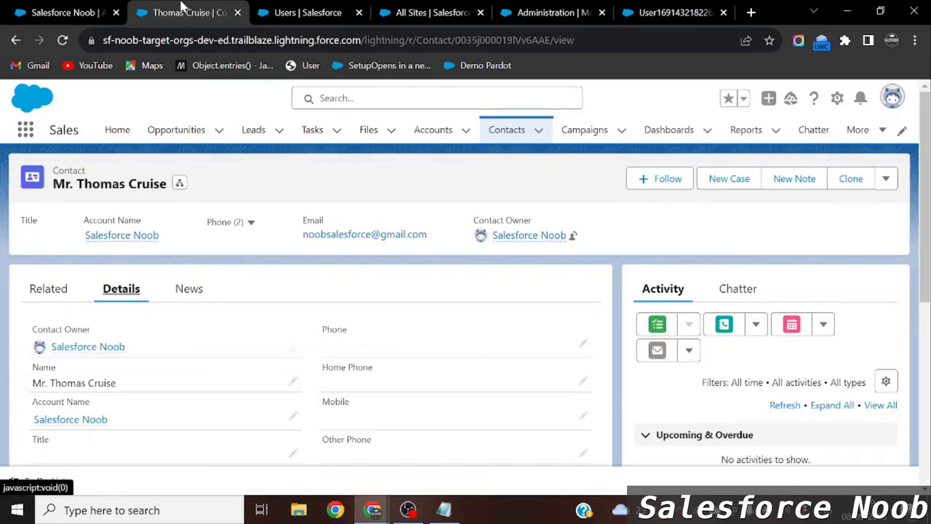
click(70, 9)
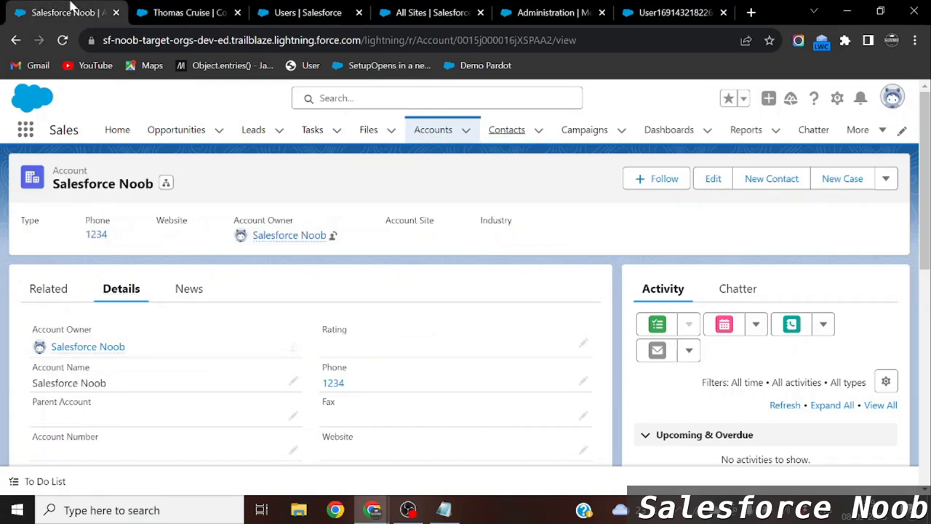
click(185, 12)
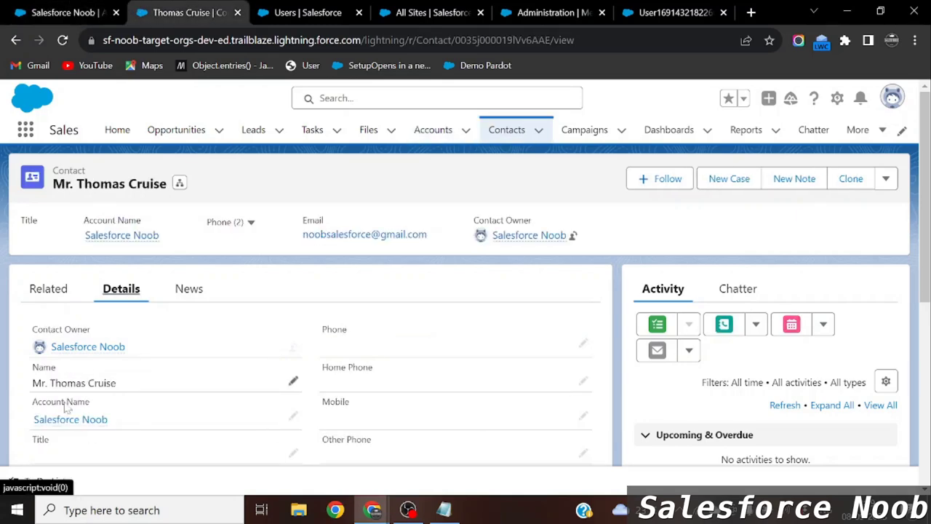
mouse_move(104, 427)
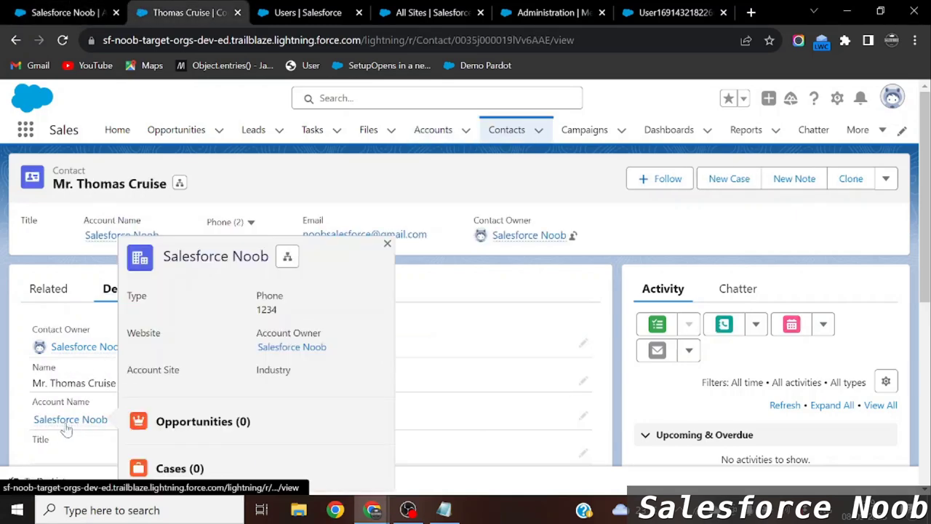
click(80, 8)
mouse_move(91, 357)
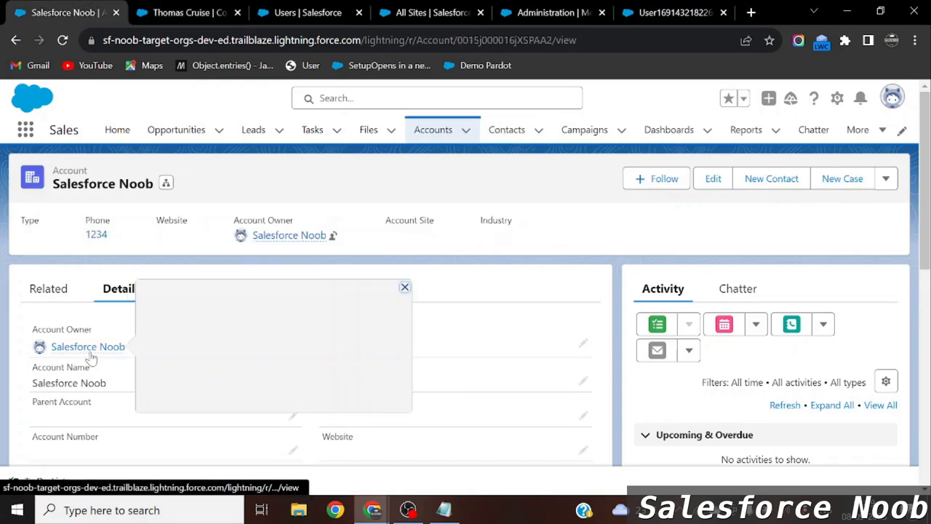
click(275, 9)
click(72, 171)
text(us)
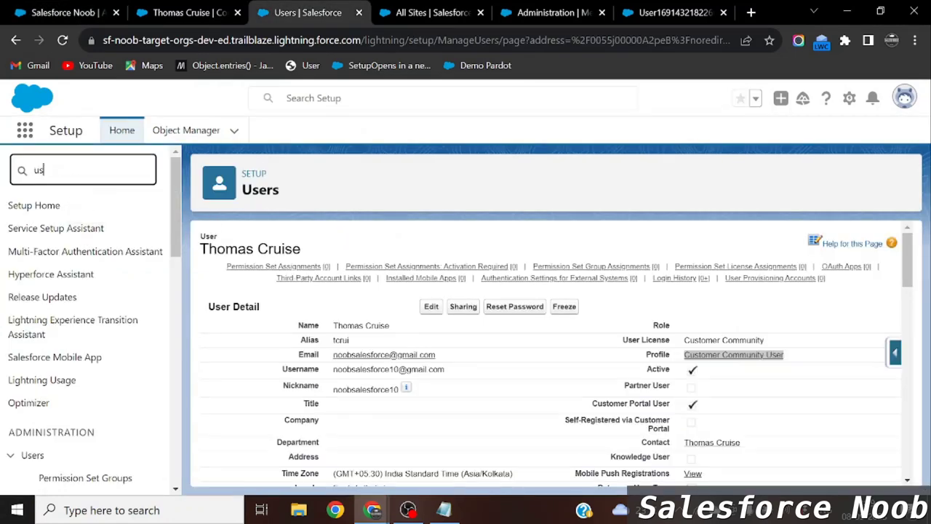
text(er)
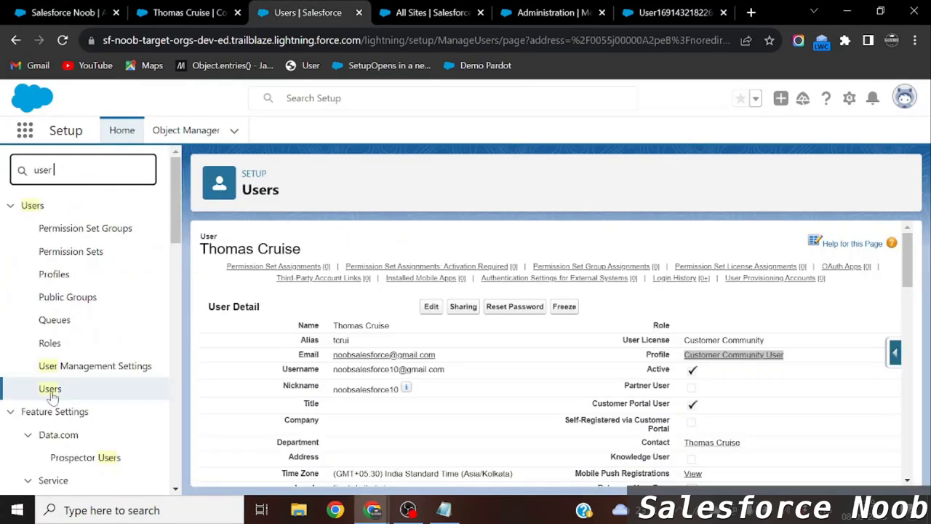
click(50, 390)
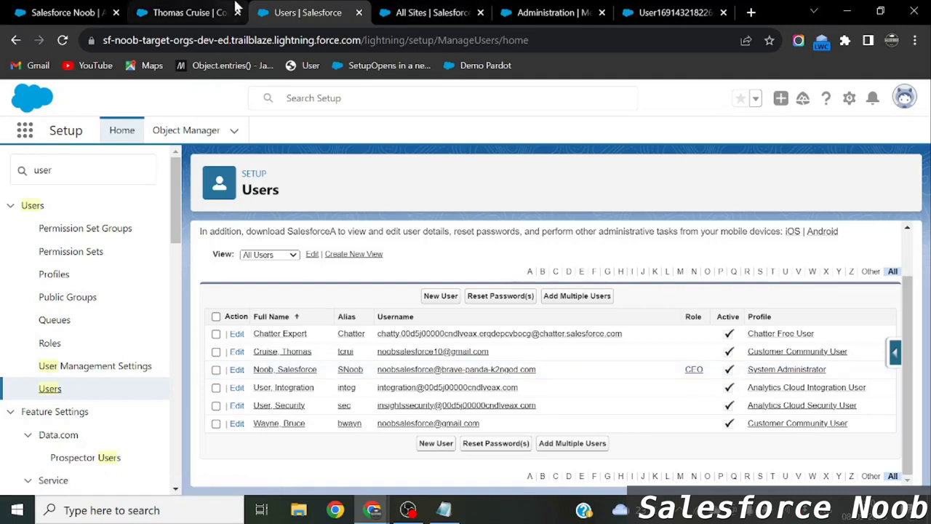
click(281, 352)
scroll(447, 357, down, 1)
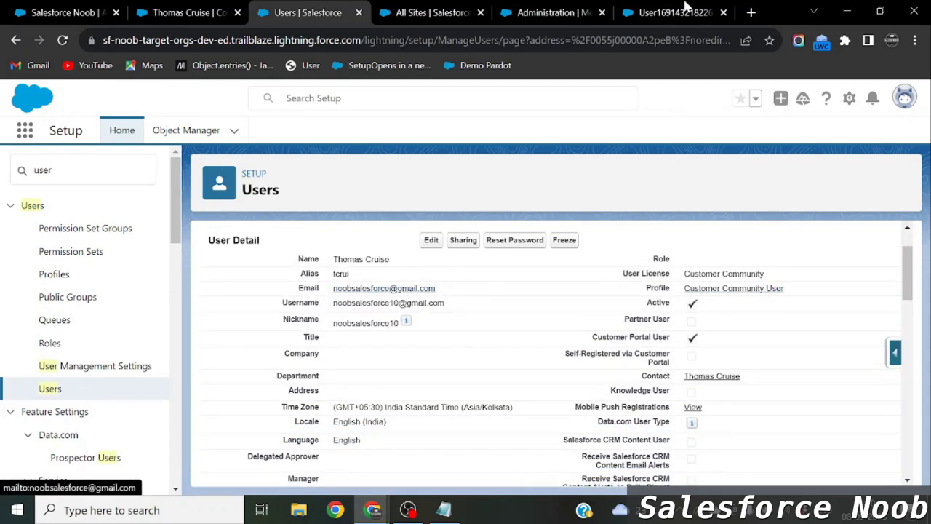
In a new tab, open Gmail's Welcome to Salesforce Noob email and mark it as safe.
click(750, 12)
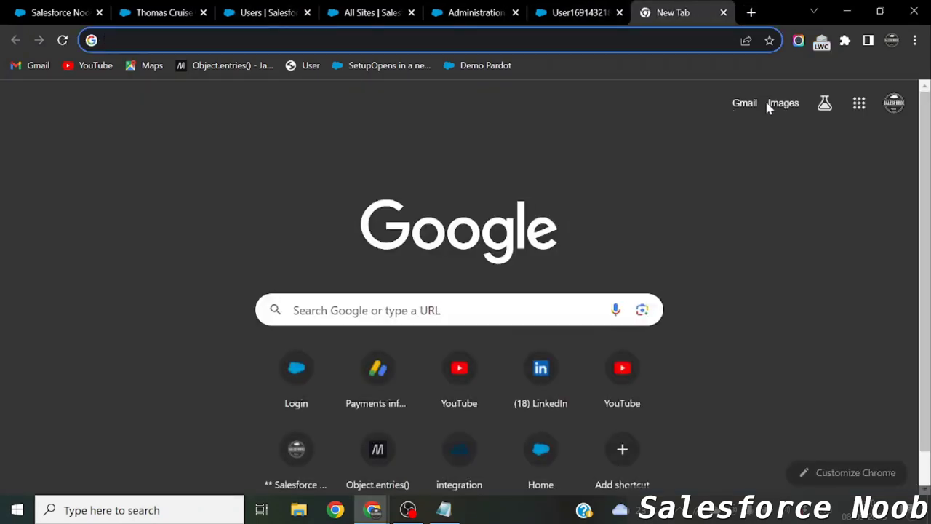
click(743, 103)
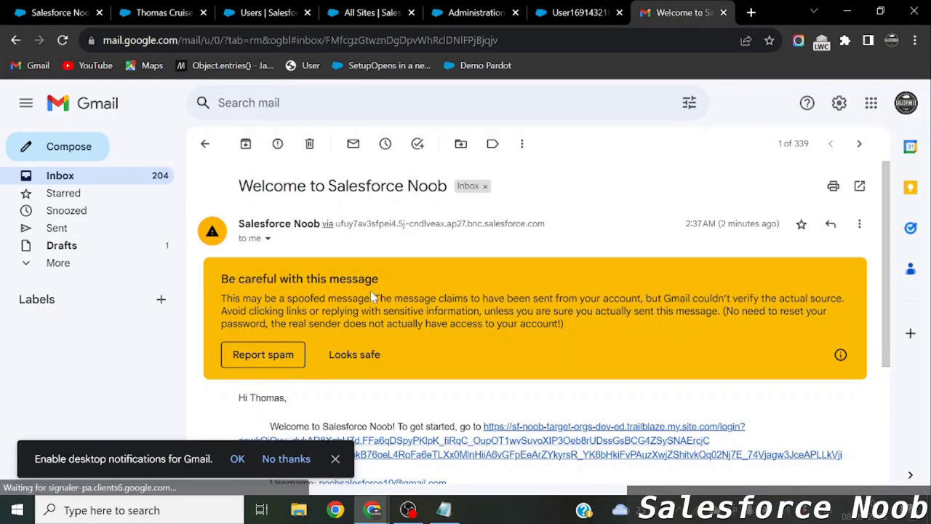
scroll(370, 291, down, 1)
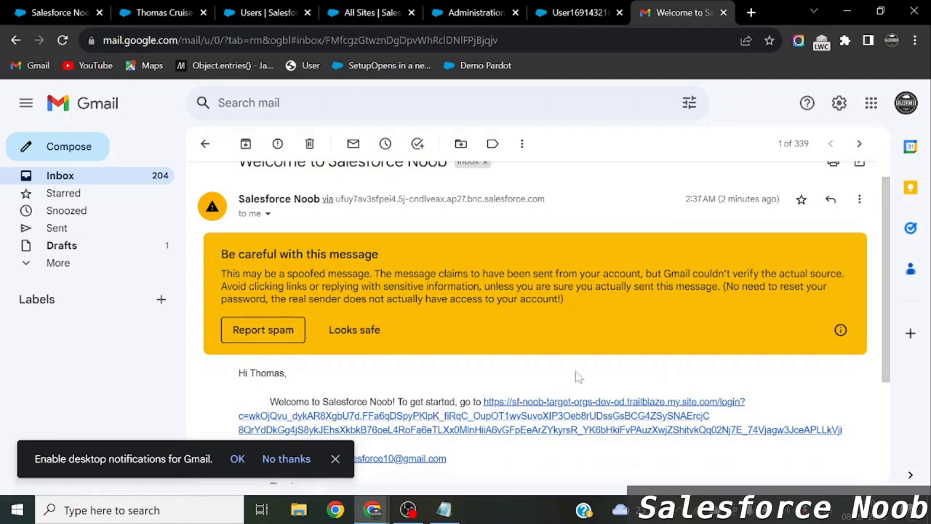
click(379, 330)
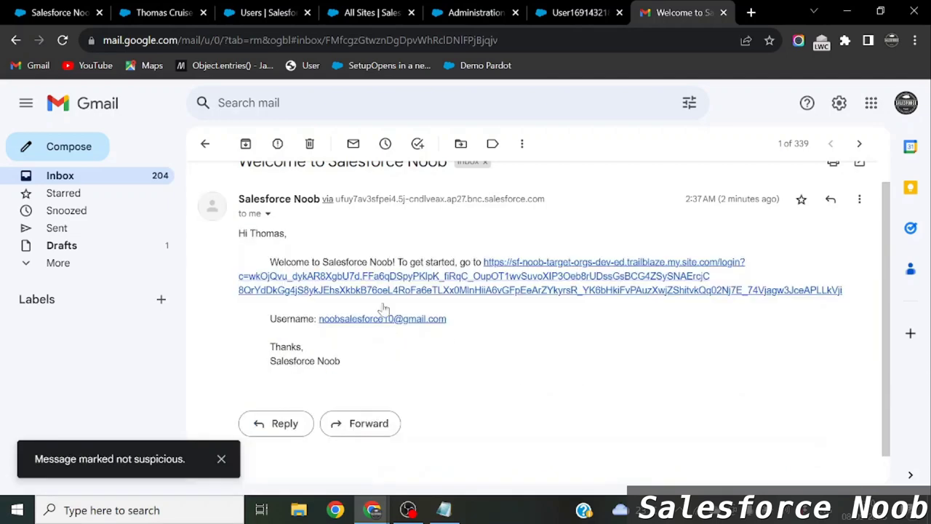
Compare the email's site name Salesforce Noob with the name in the All Sites list.
drag(270, 262, 393, 261)
click(365, 261)
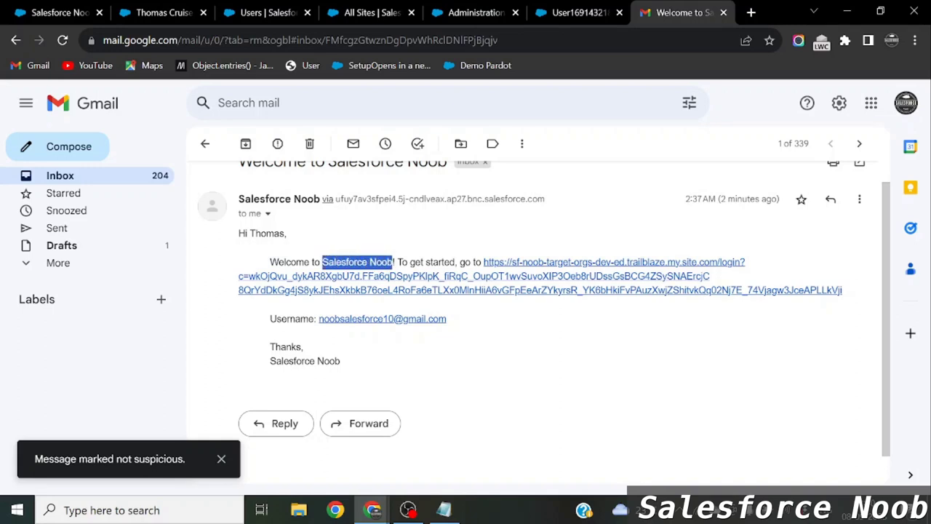
click(372, 12)
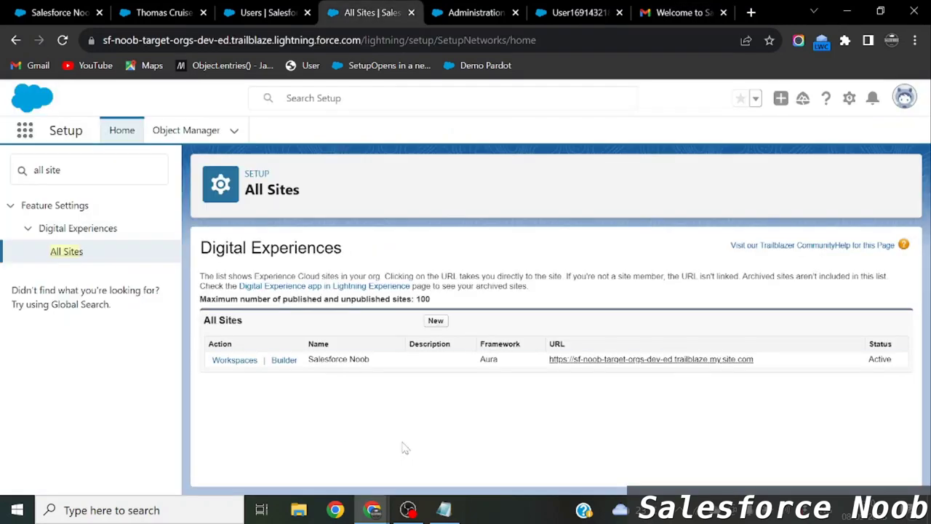
drag(371, 365, 307, 359)
click(669, 12)
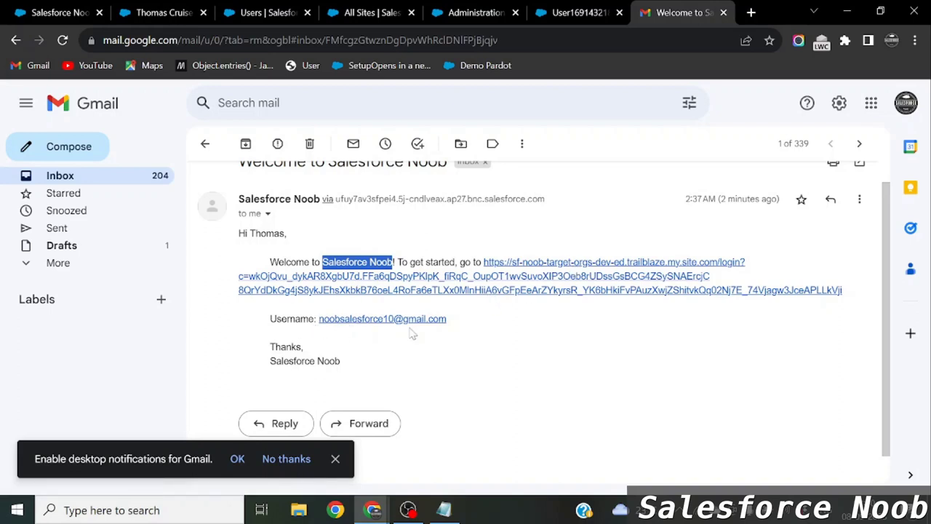
Copy the welcome email's login link and load it in a new incognito window.
right_click(532, 275)
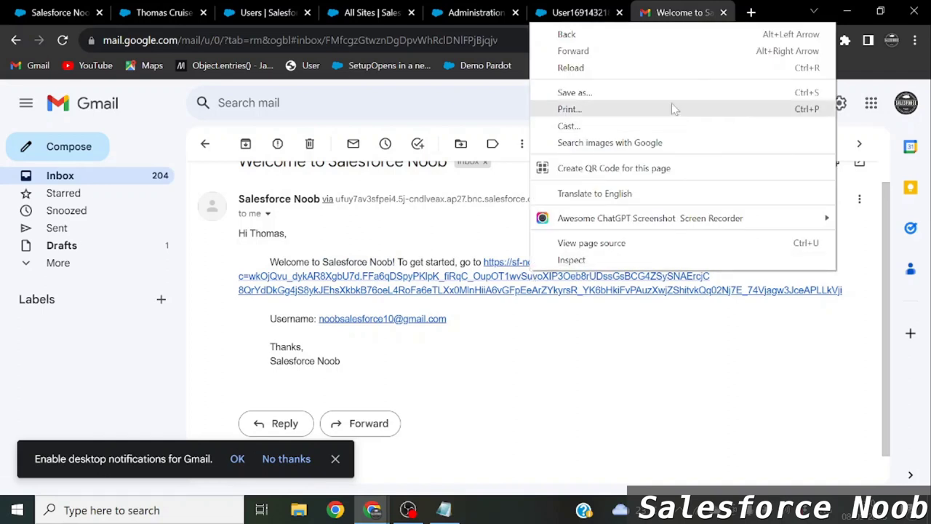
click(851, 326)
drag(862, 295, 484, 273)
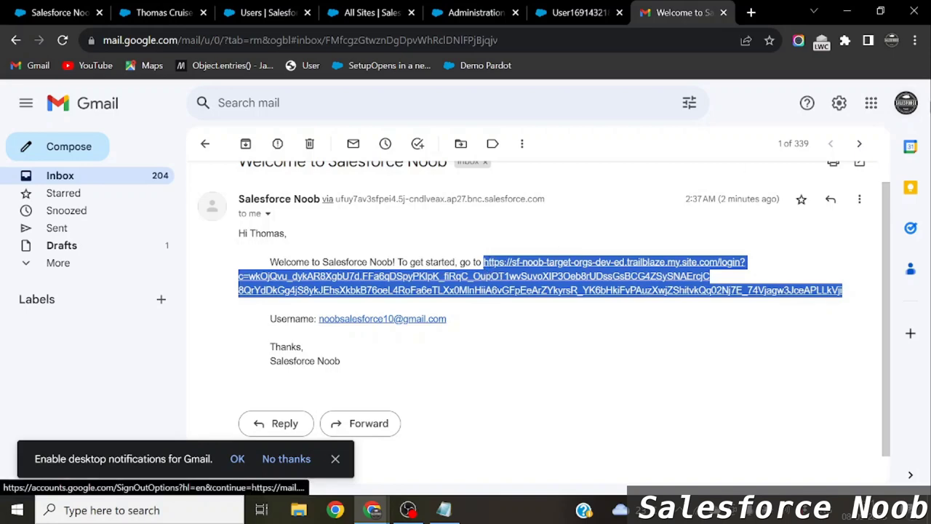
click(915, 40)
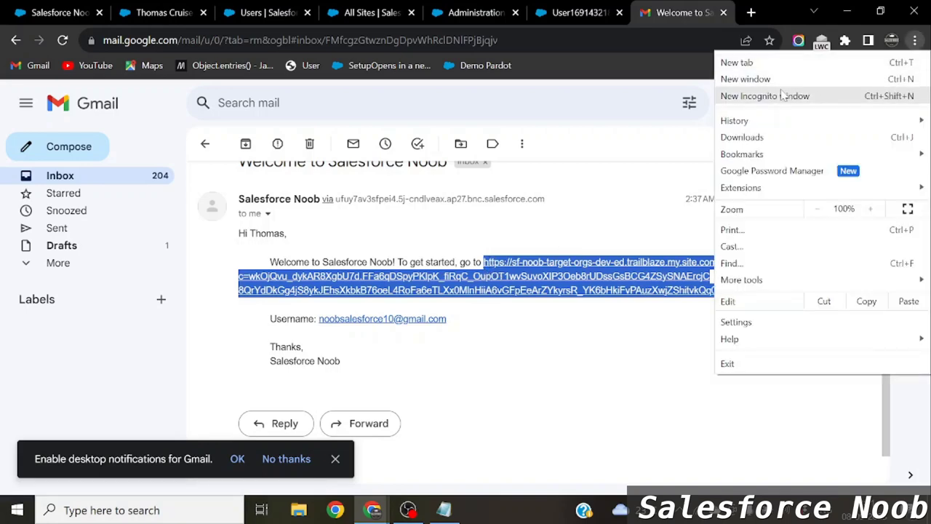
click(790, 95)
key(ctrl+v)
key(Return)
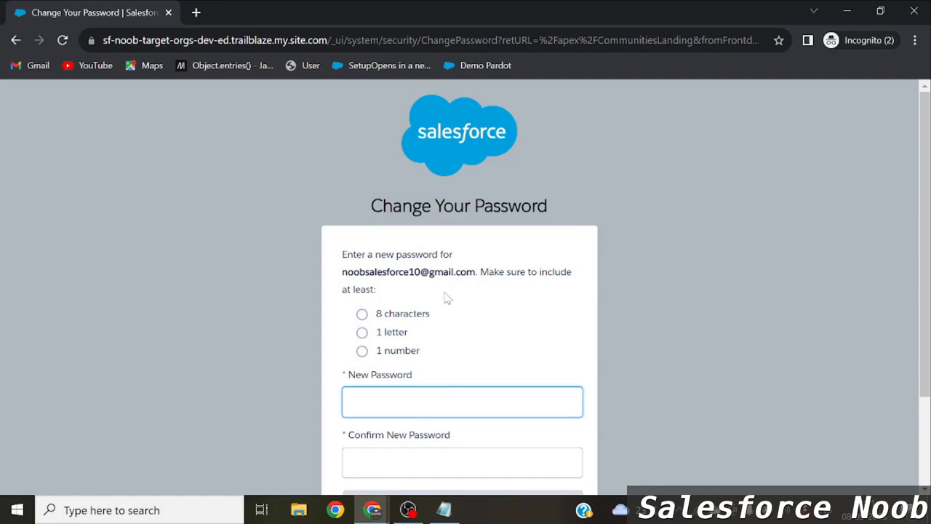
Enter and confirm the new password, then save it to reach the site home page.
text(••••••••••)
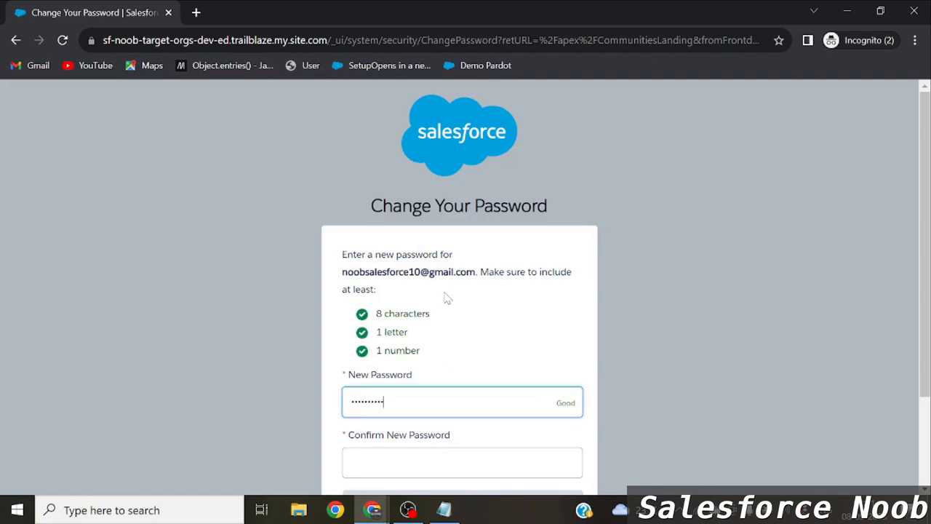
click(377, 458)
text(•••)
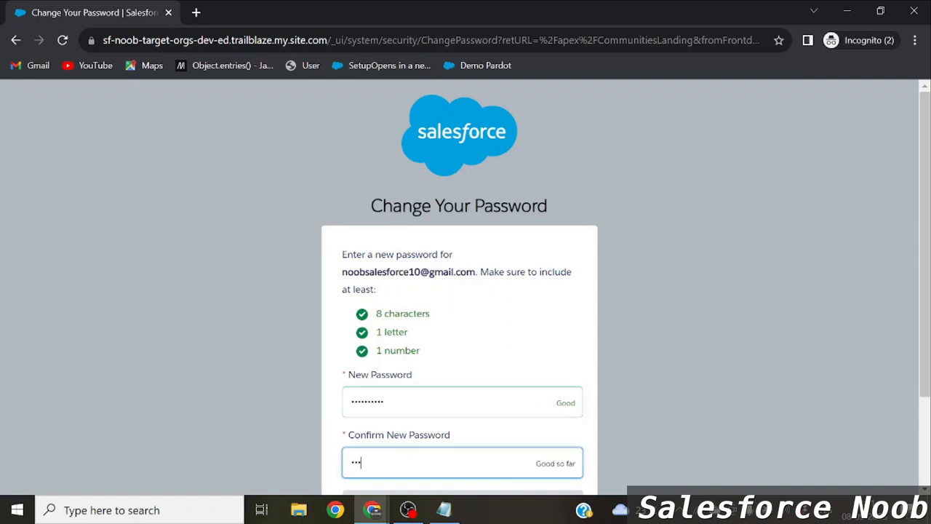
text(•••••••)
scroll(466, 291, down, 1)
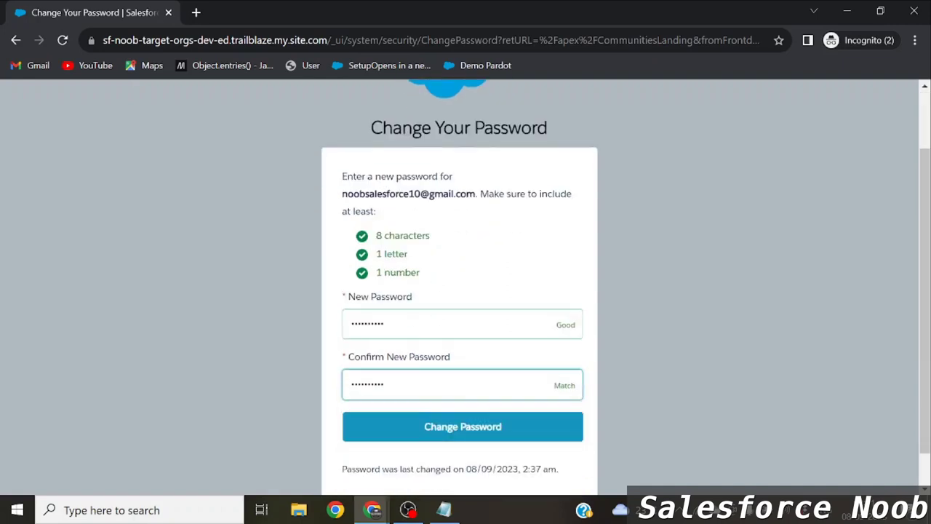
scroll(440, 413, down, 1)
click(411, 399)
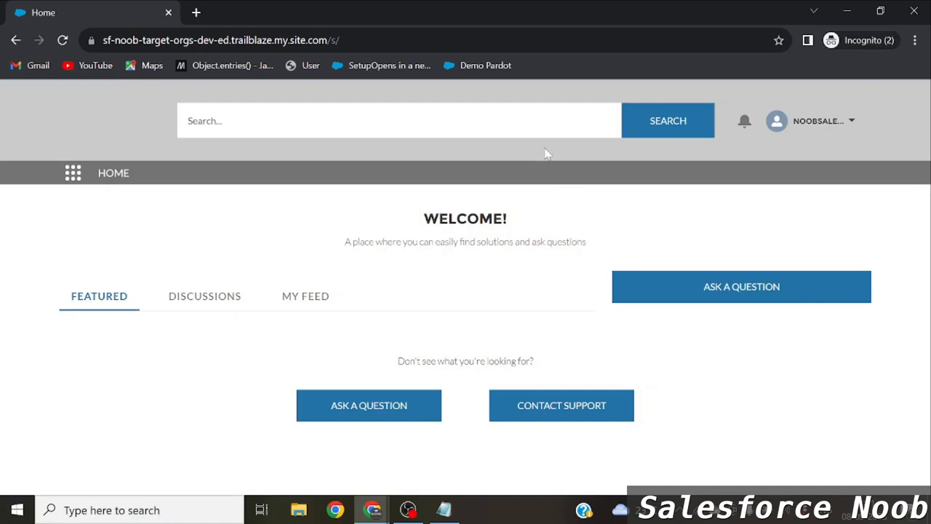
Check the username address shown in the welcome email, then return to the community site.
key(alt)
key(alt+Tab)
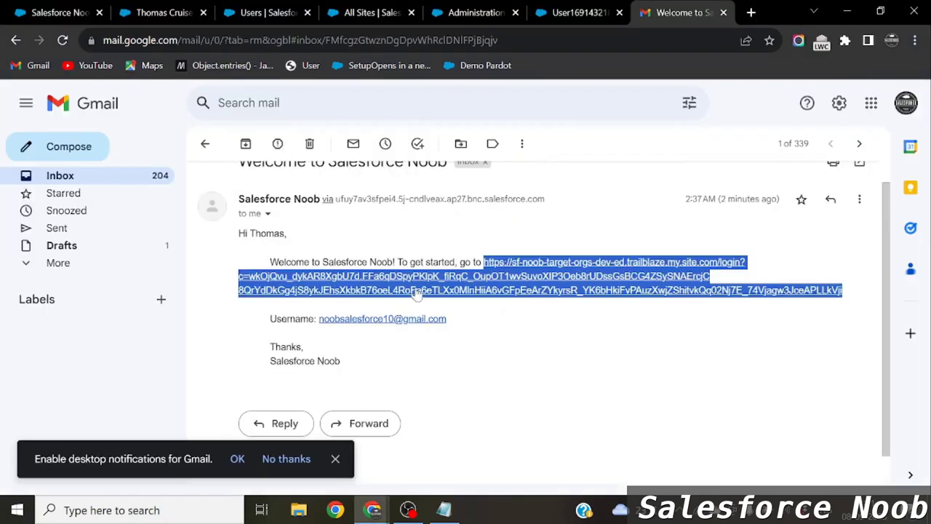
click(476, 326)
drag(447, 320, 323, 331)
key(alt+Tab)
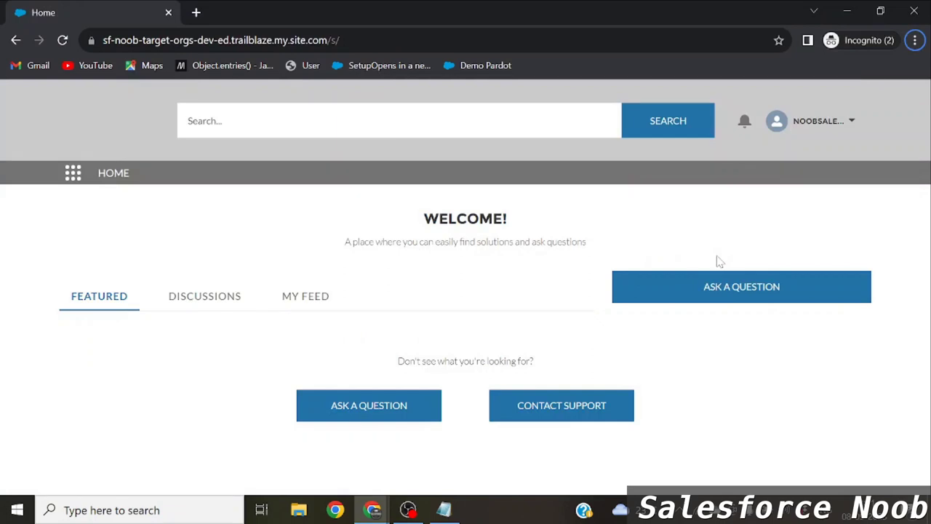
Open My Profile on the site and verify its name and email match the contact.
click(833, 122)
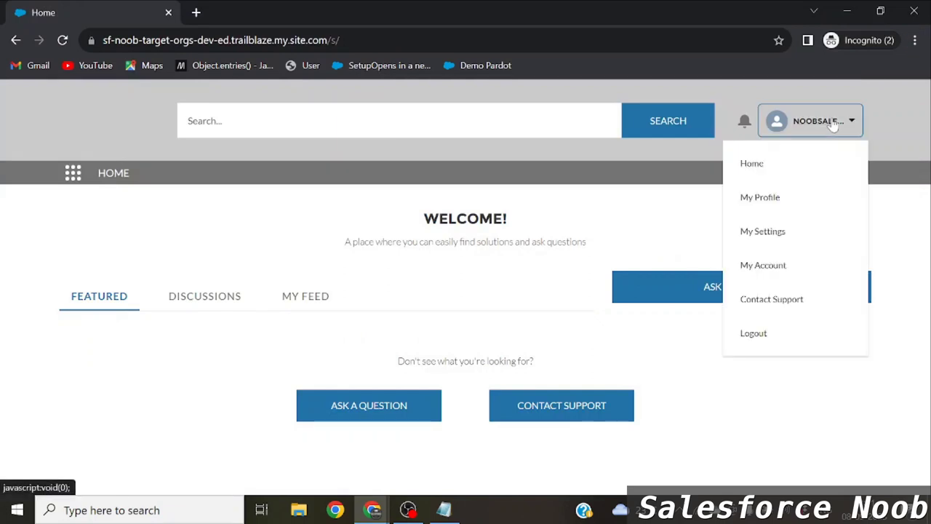
click(760, 198)
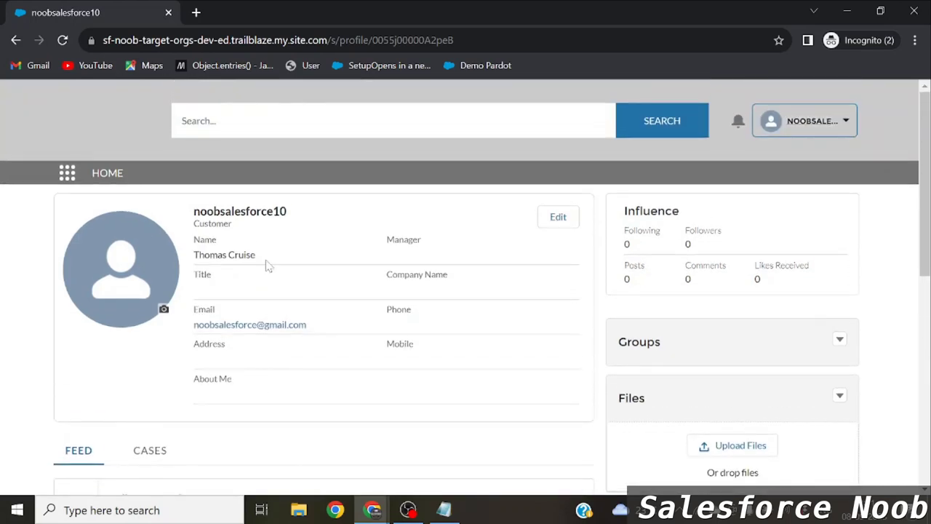
drag(266, 266, 196, 265)
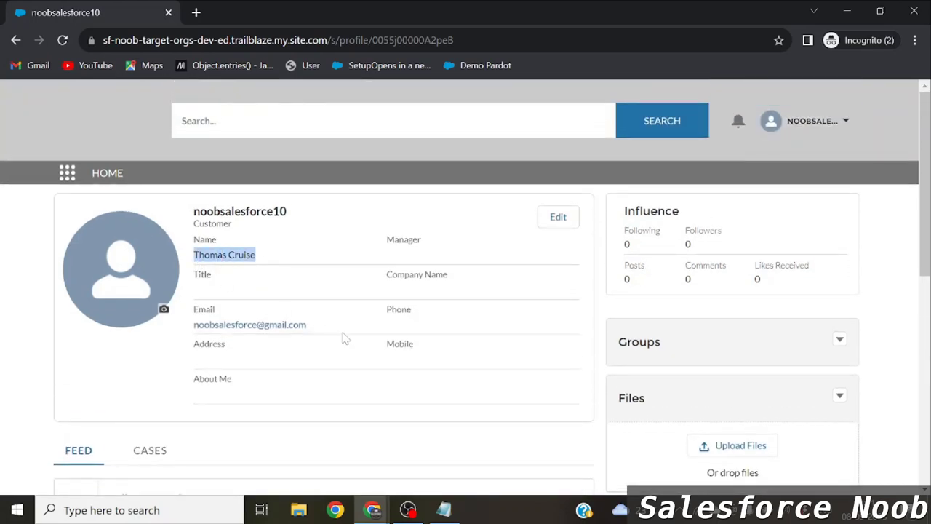
drag(341, 336, 221, 333)
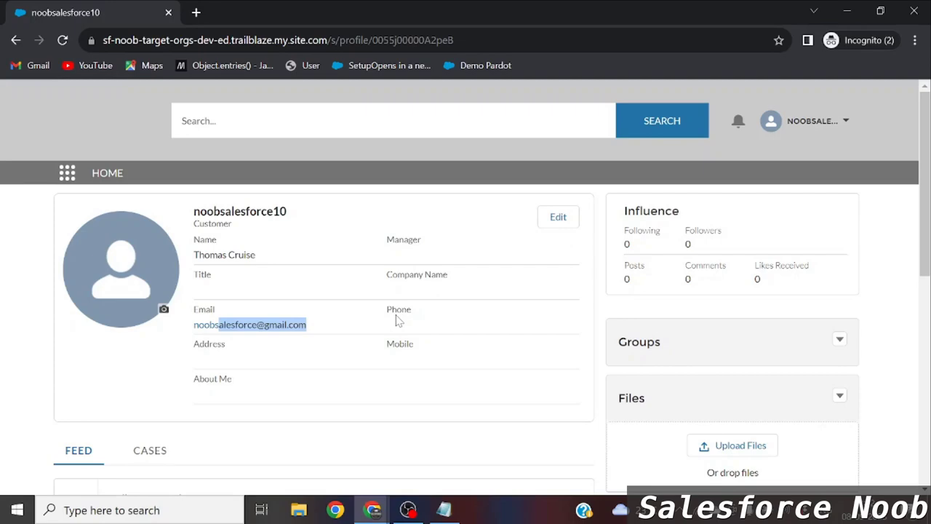
key(alt+Tab)
key(alt+Tab)
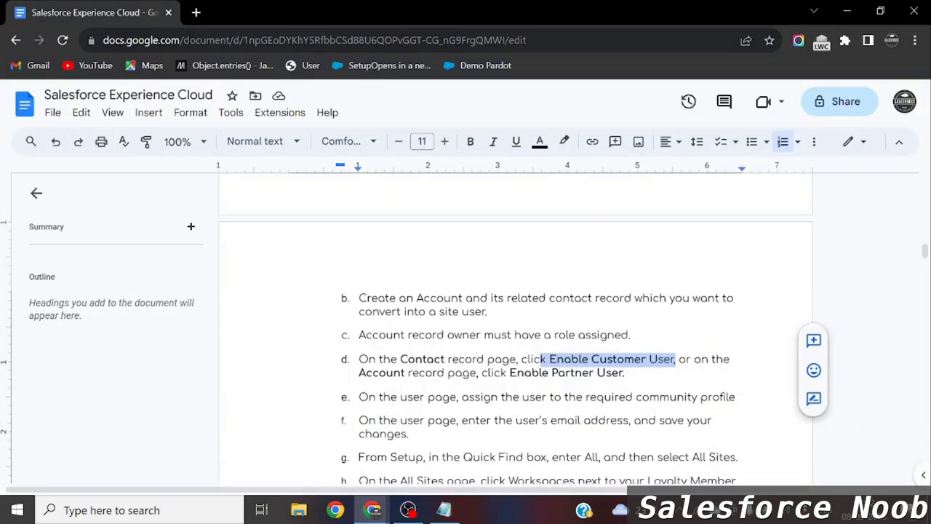
Cycle through the notes, Gmail and Setup user detail windows, ending on the community profile window.
key(alt+Tab)
key(alt+Tab)
key(alt+Tab)
key(alt+Tab)
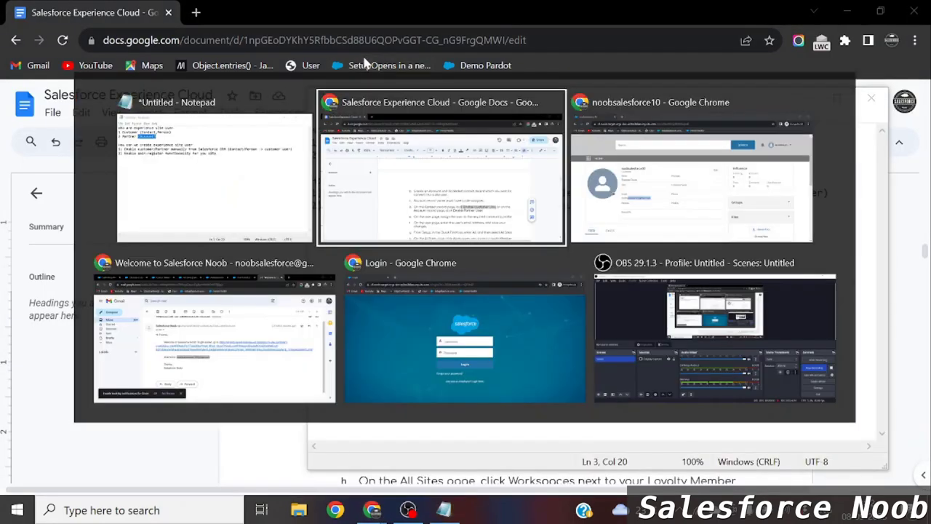
key(Tab)
key(Tab)
key(Tab)
key(Tab)
key(Tab)
key(Tab)
key(Tab)
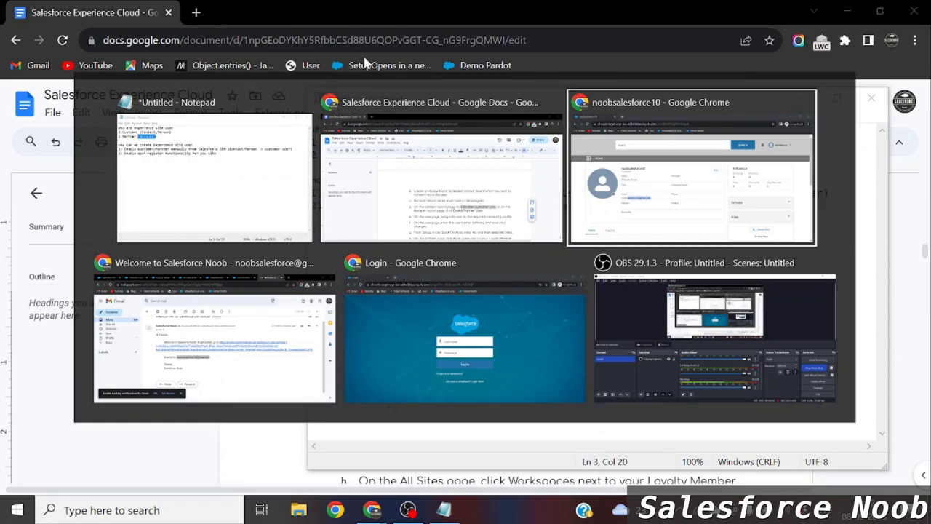
key(Tab)
click(233, 7)
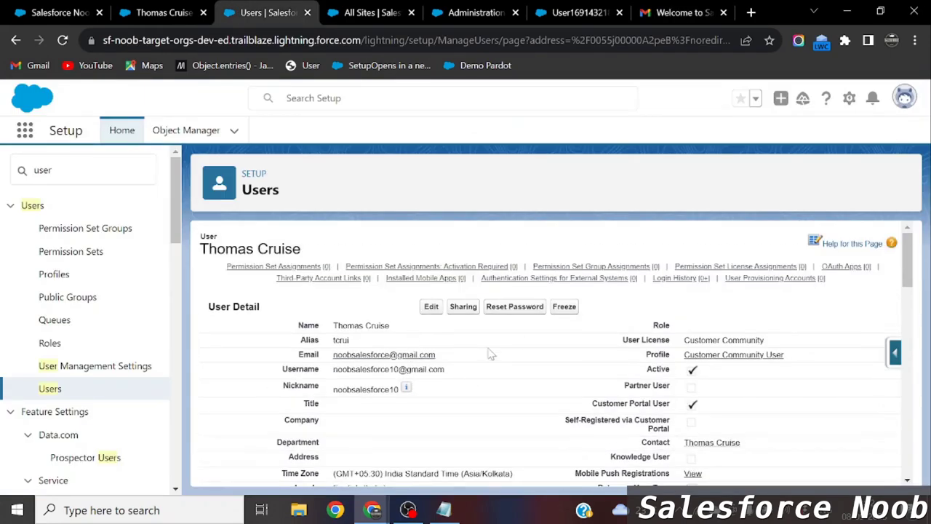
key(alt+Tab)
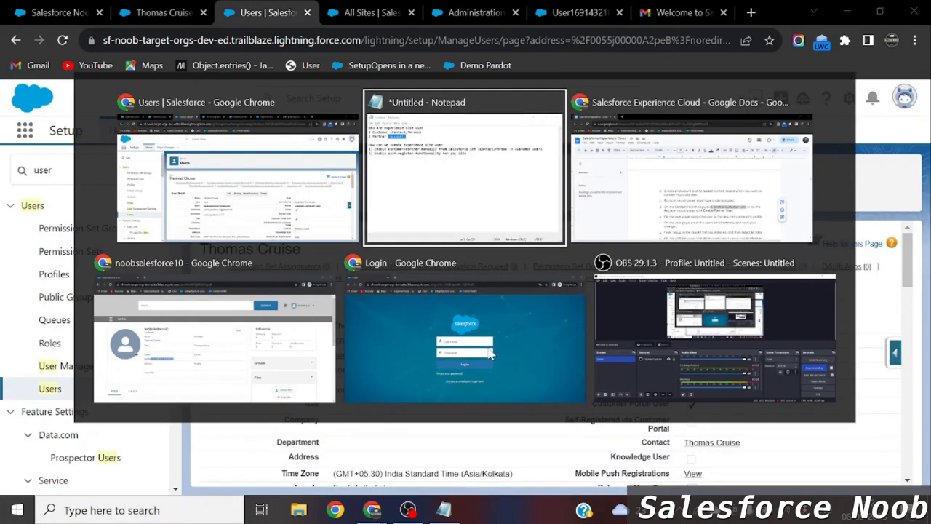
key(Tab)
key(Tab)
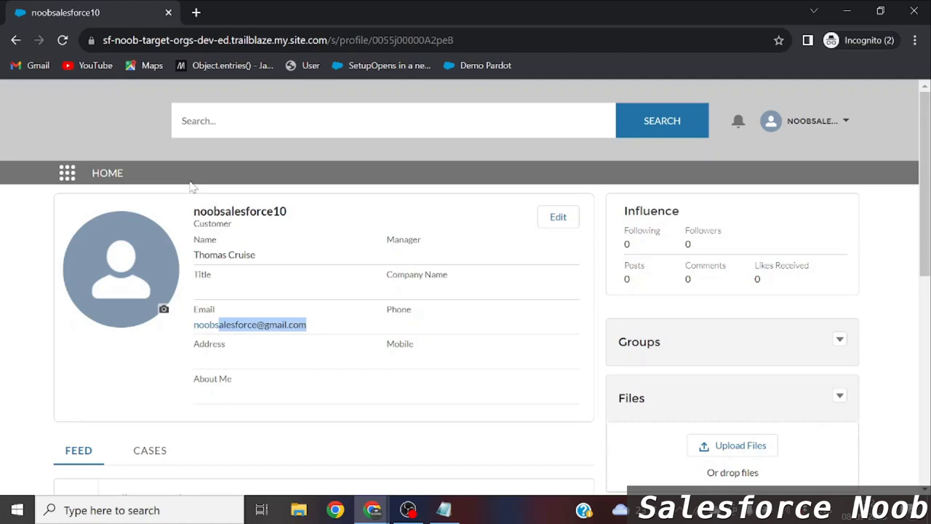
Pass by the community profile and return to the Setup user record with its Customer Community licence.
key(alt+Tab)
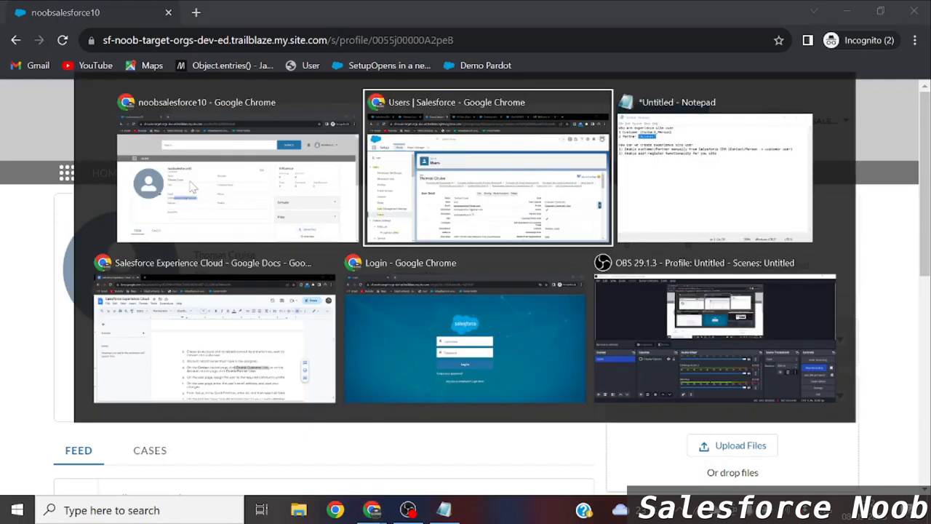
key(alt+Tab)
key(alt+Tab)
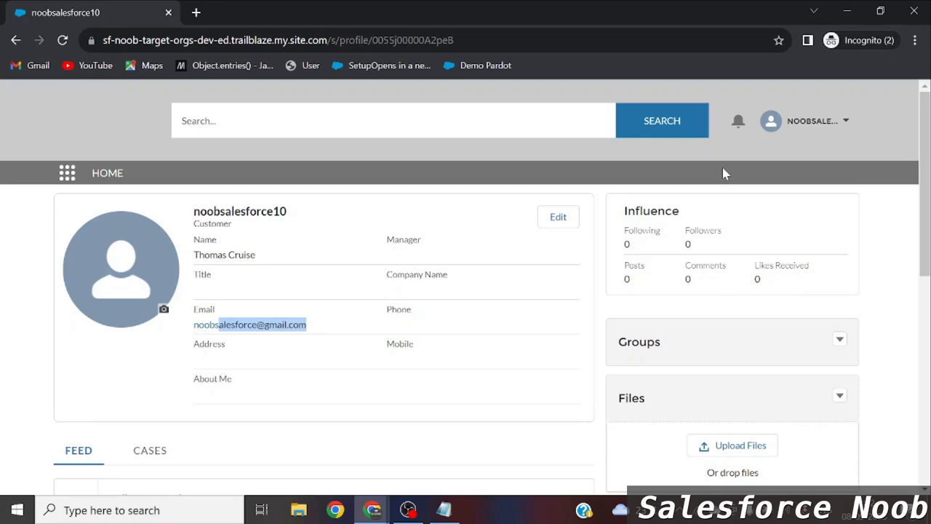
key(alt+Tab)
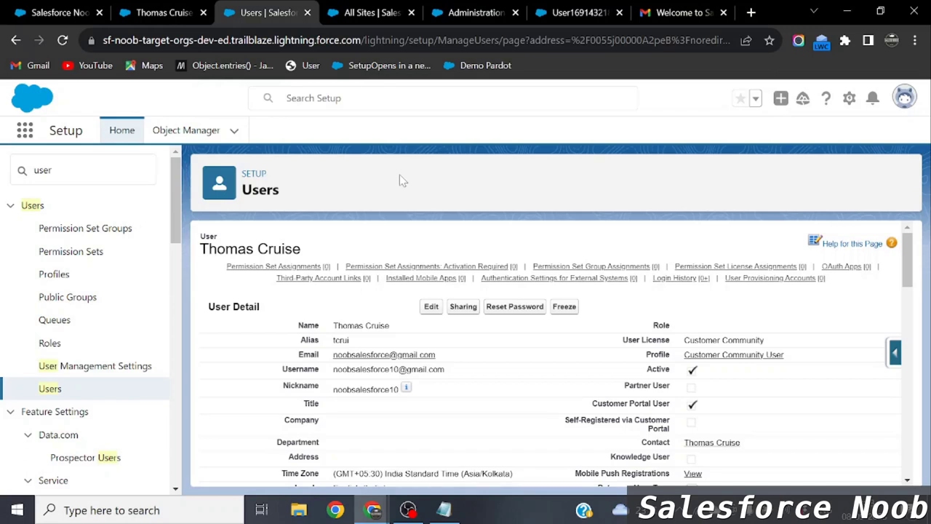
Reload the contact's record and list its extra actions, including Log in to Experience as User.
click(179, 9)
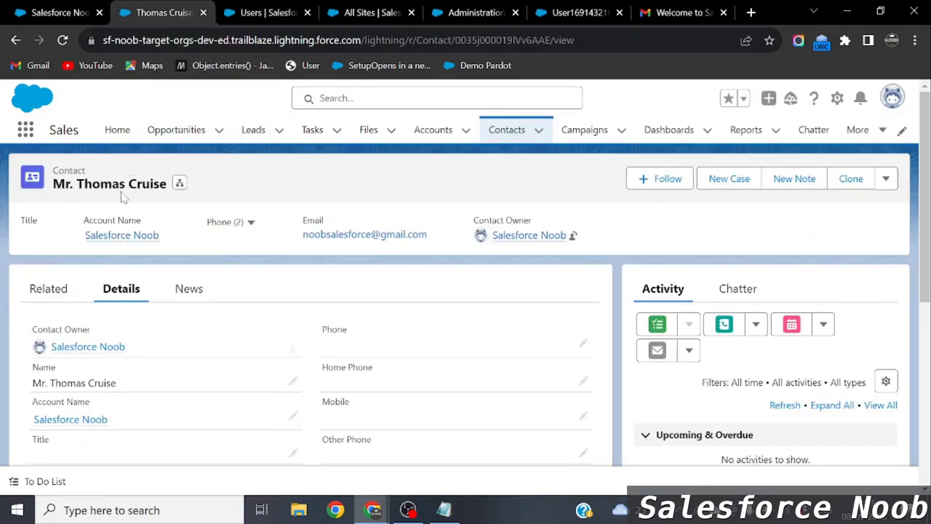
key(F5)
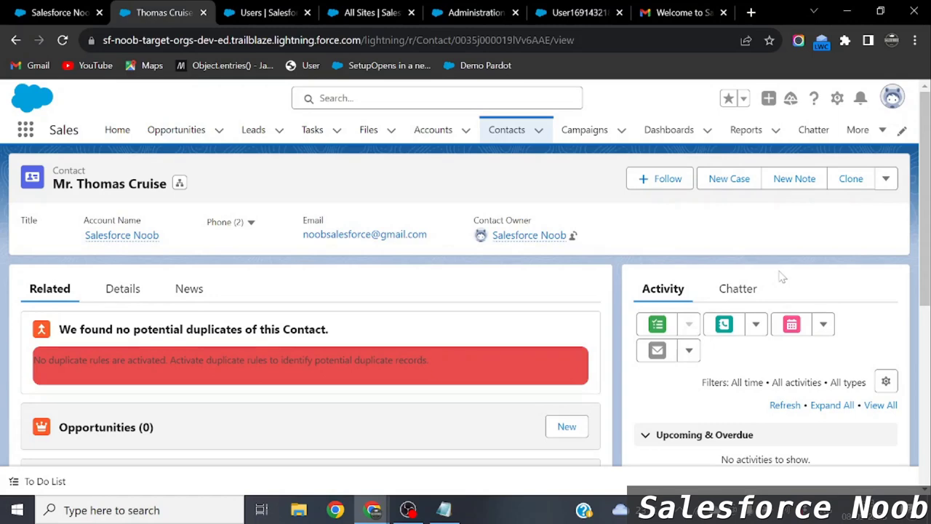
click(886, 181)
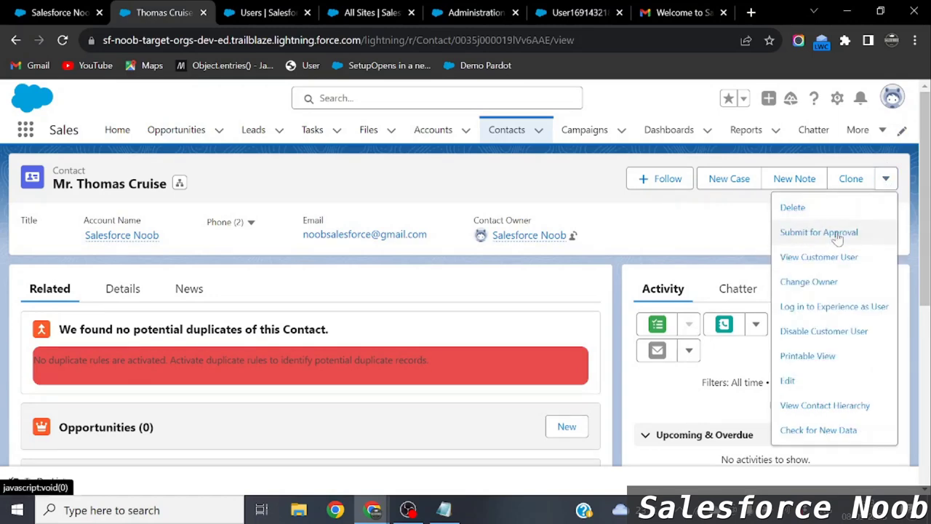
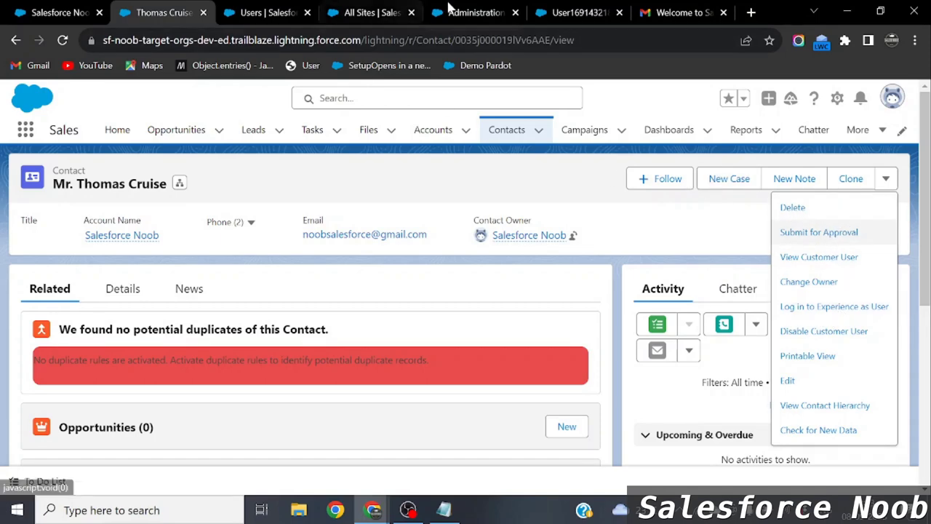
Look over the site members, All Sites and user detail tabs, then return to the contact record.
click(473, 12)
click(371, 12)
click(288, 7)
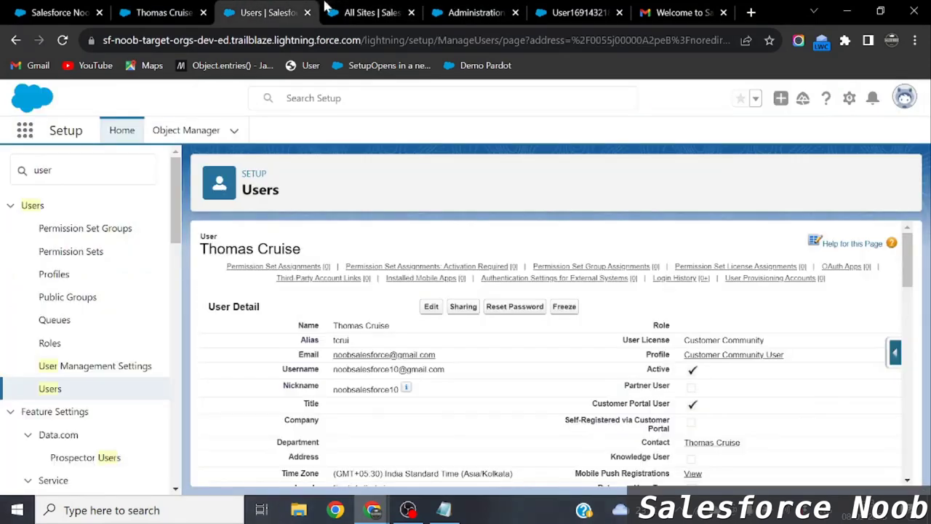
click(156, 9)
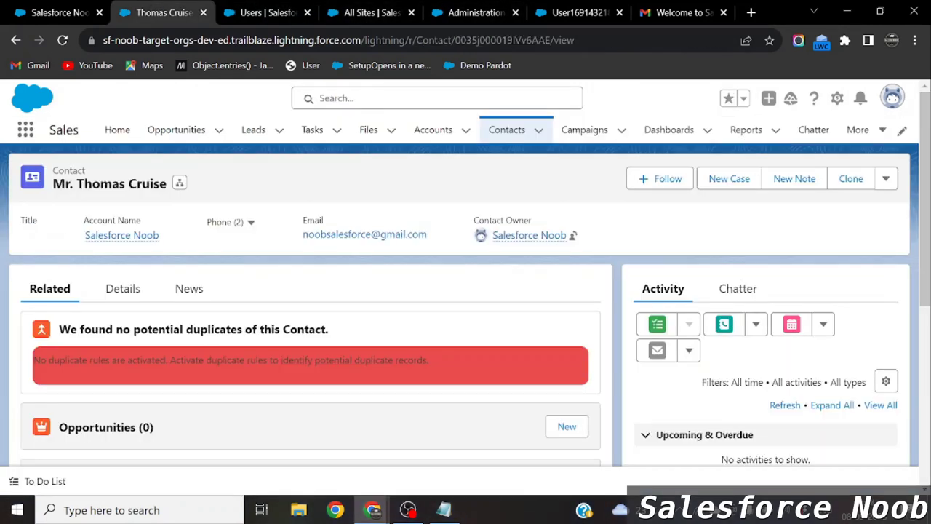
Log in to Experience as the contact's user and open the site user menu.
click(884, 180)
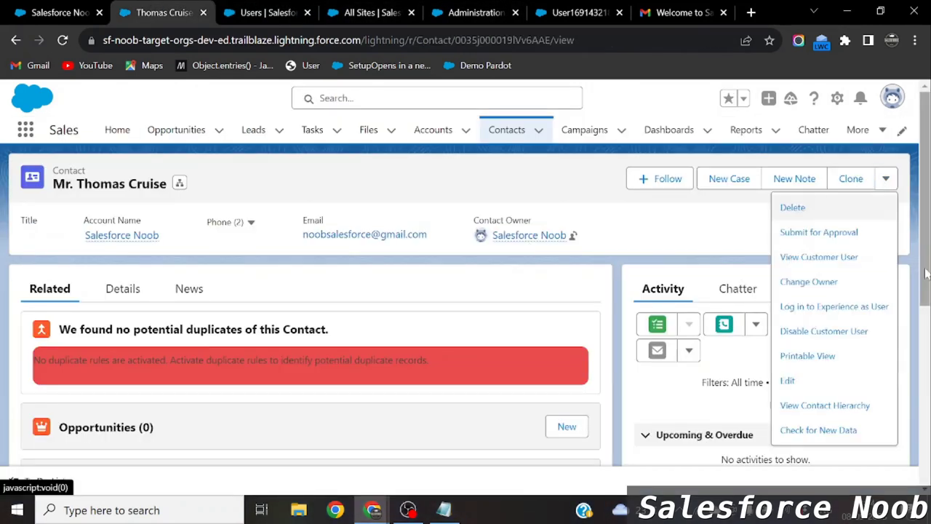
click(824, 311)
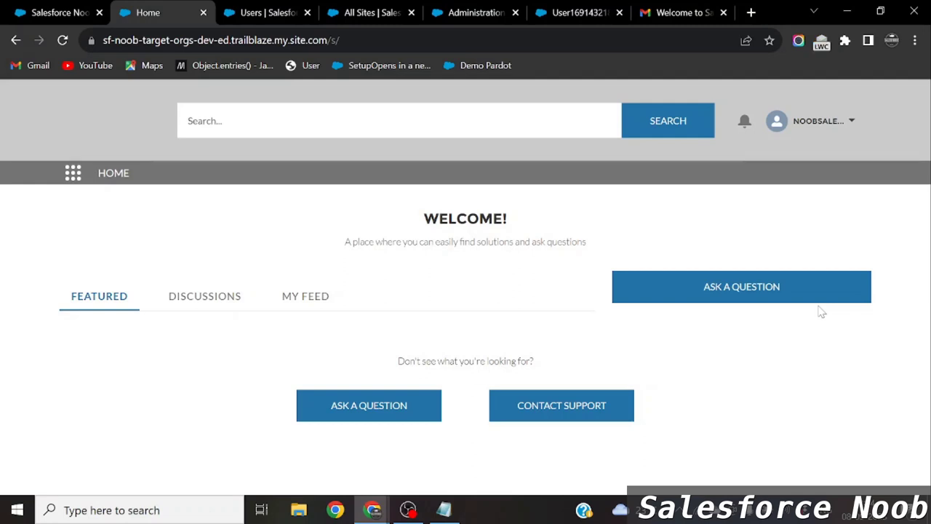
click(827, 132)
Open My Profile on the site to view the customer user's name and email.
click(753, 195)
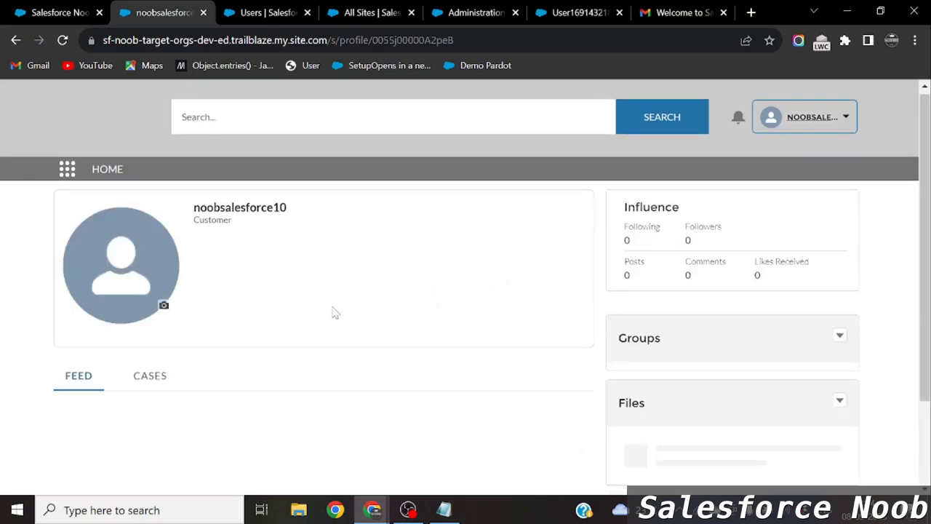
scroll(234, 303, down, 2)
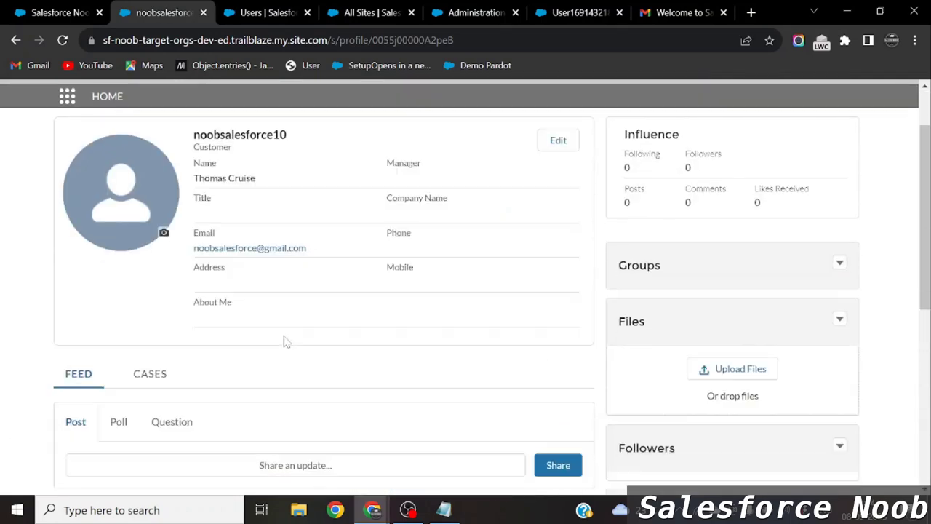
scroll(283, 342, up, 1)
drag(266, 235, 216, 238)
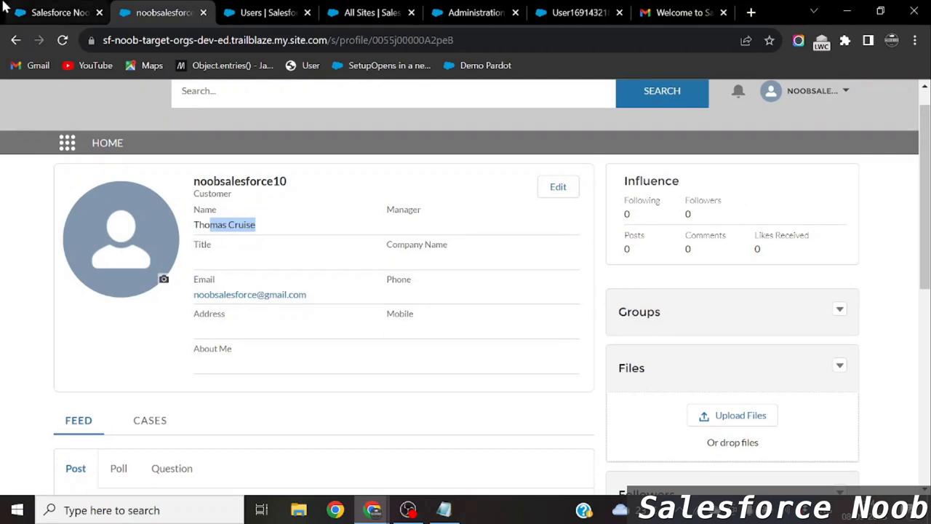
Open the contact record from Contacts and compare it with the incognito site profile.
click(37, 7)
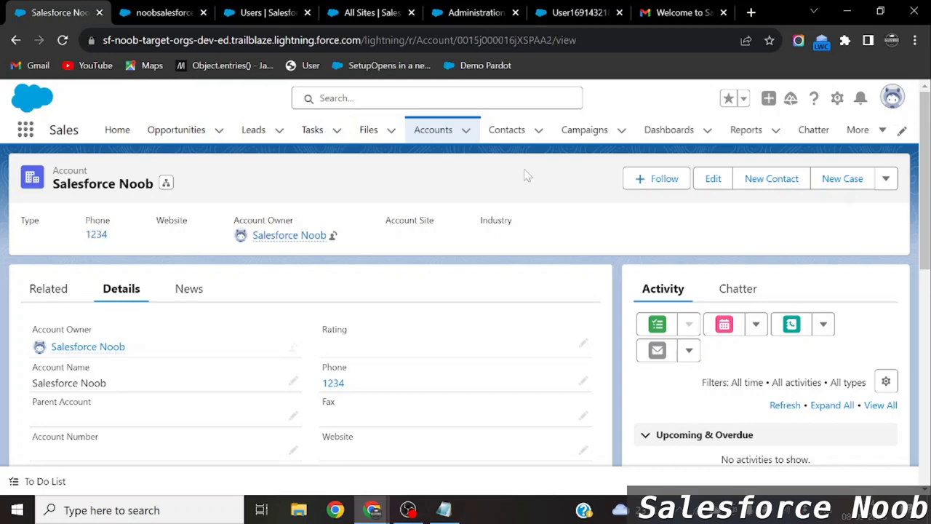
click(506, 130)
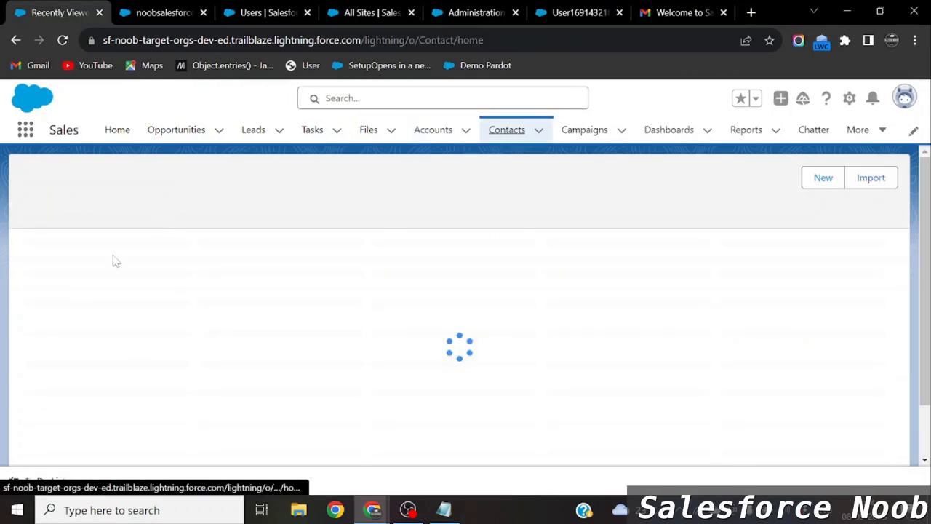
click(118, 263)
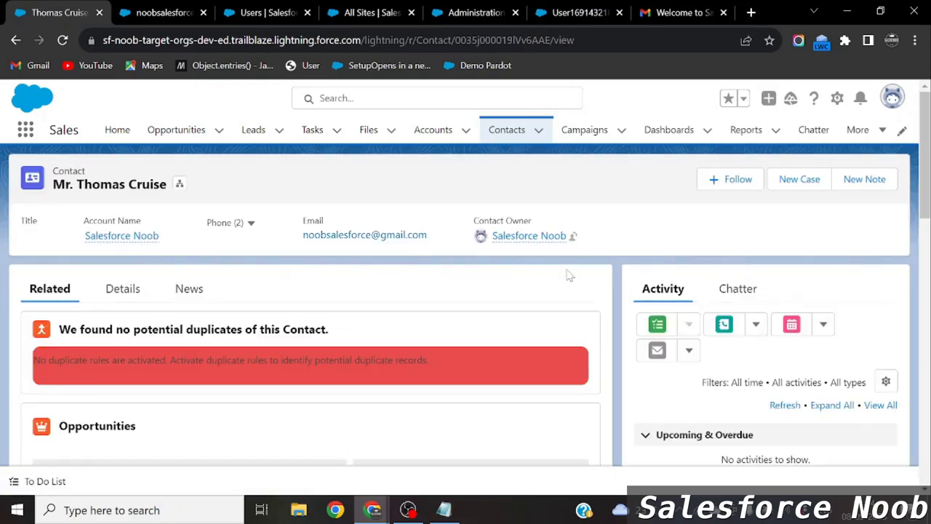
key(alt+Tab)
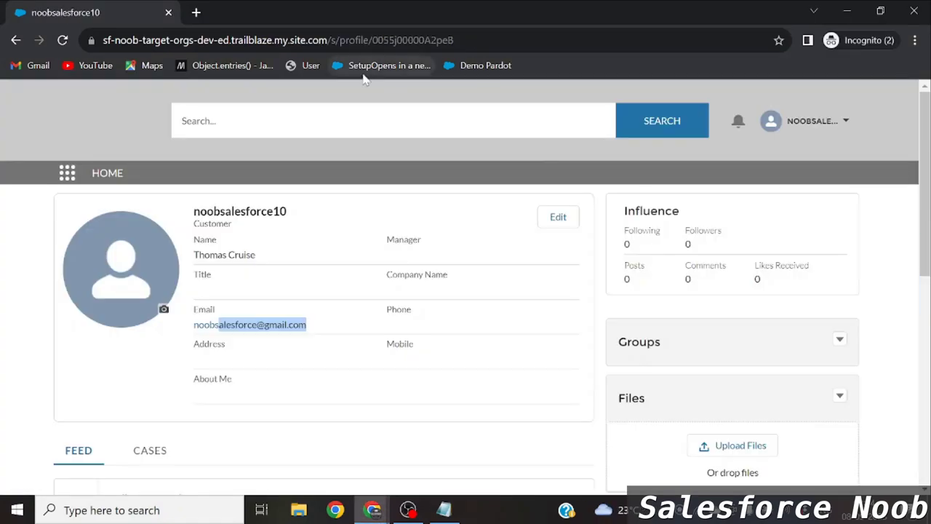
key(alt+Tab)
Copy the site URL from All Sites and load it in a new incognito window.
click(367, 10)
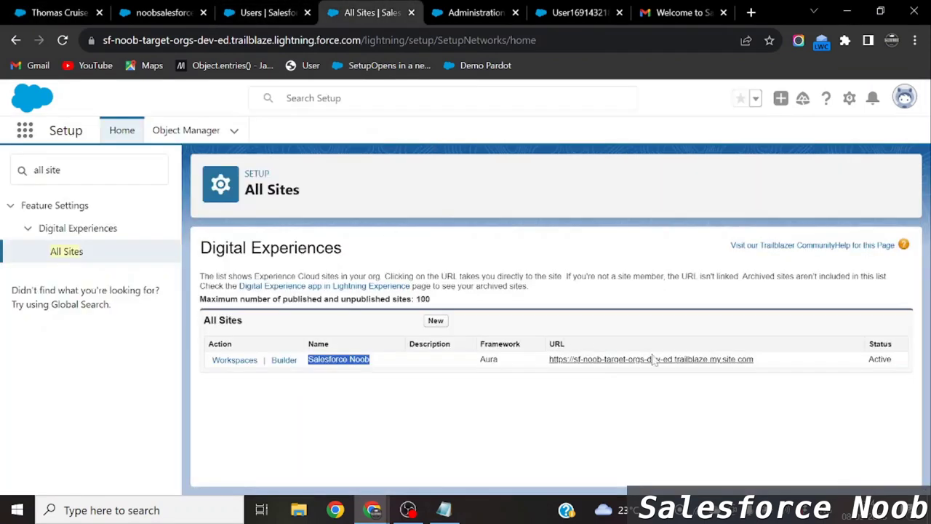
drag(760, 362, 547, 359)
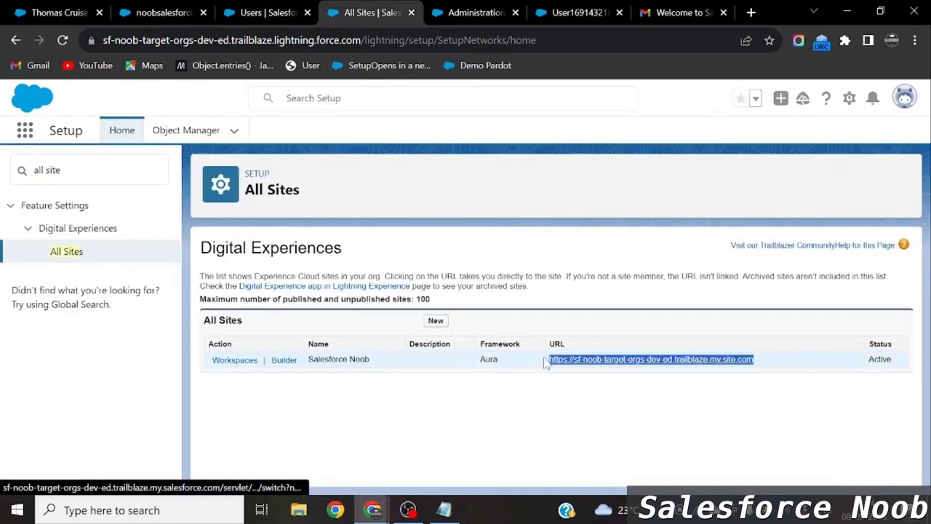
click(914, 40)
click(789, 94)
text(sf-noob-target-orgs-dev-ed.trailblaze.my.site.com/s/)
key(Return)
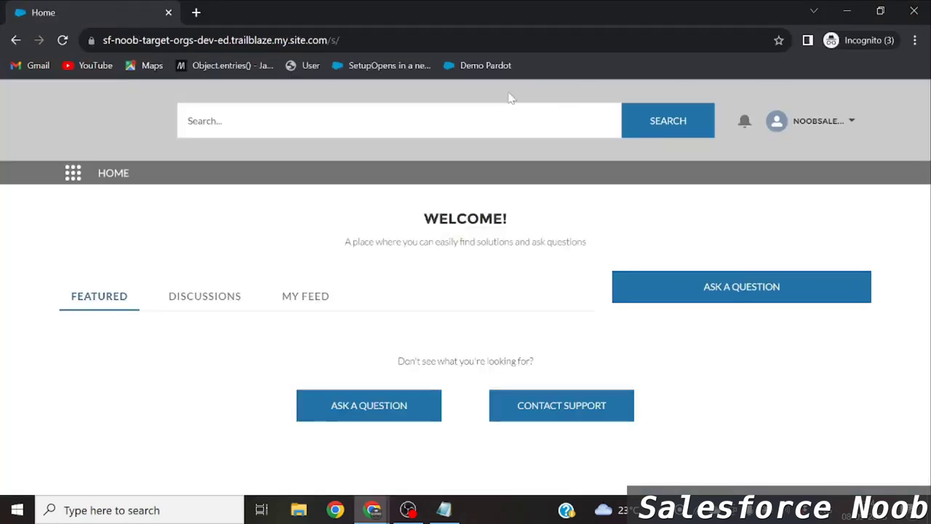
Log out of the site, then sign back in with the customer user's username and password.
click(840, 126)
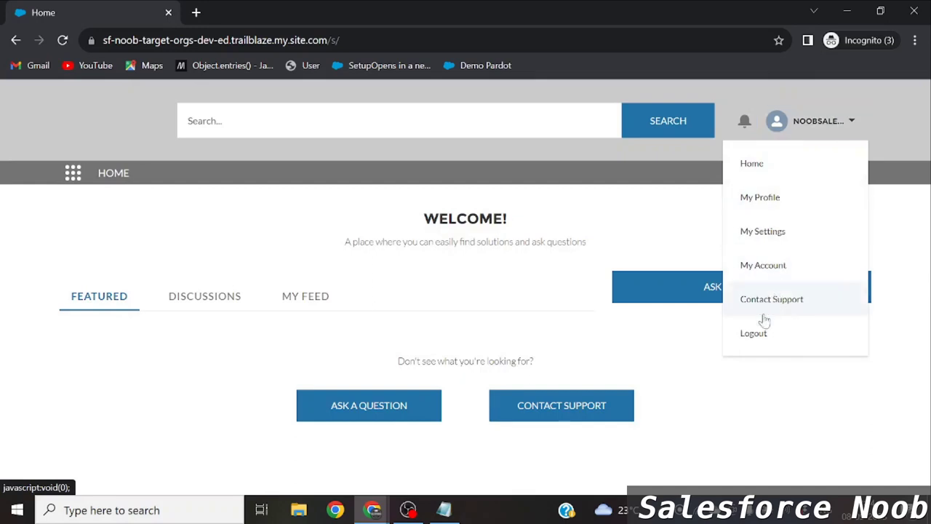
click(754, 337)
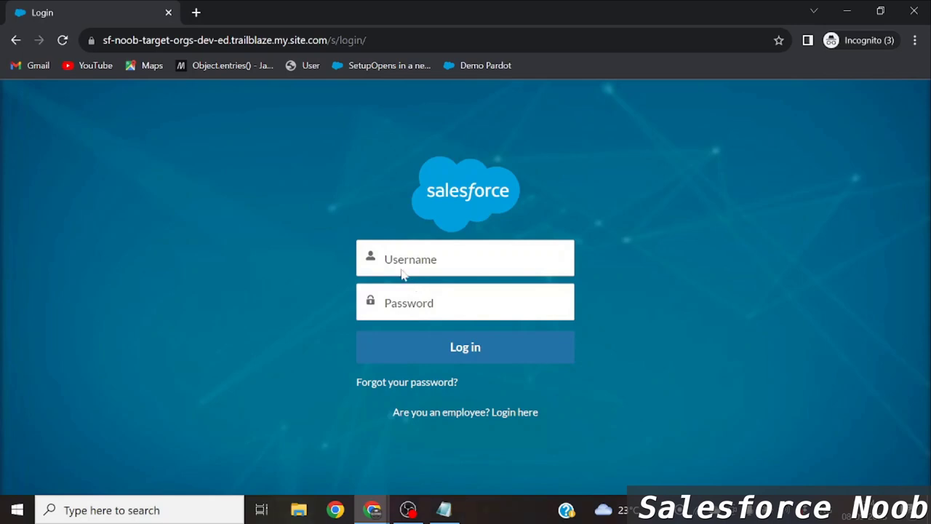
click(404, 271)
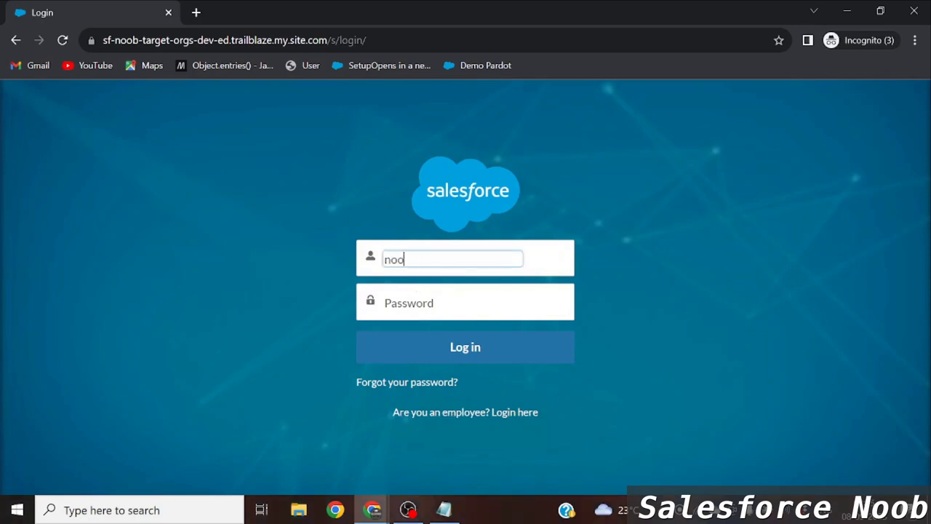
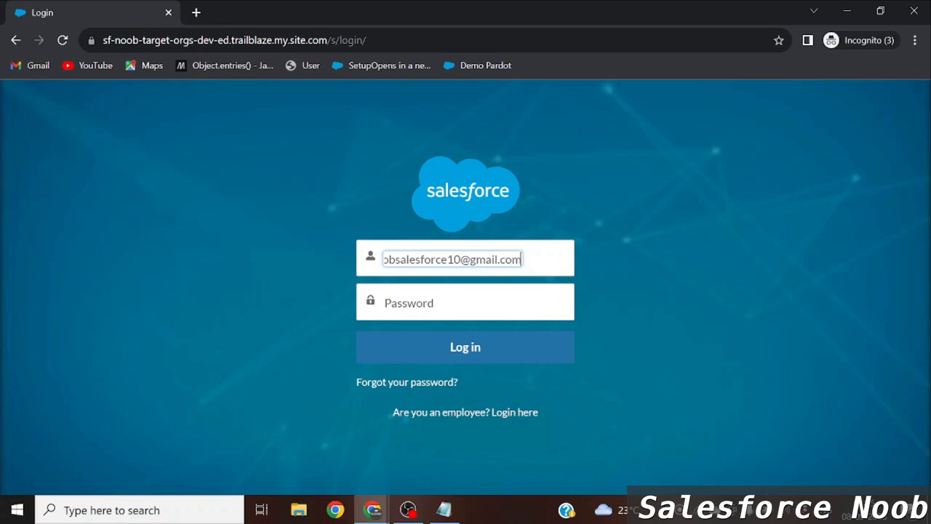
key(Tab)
text(•••)
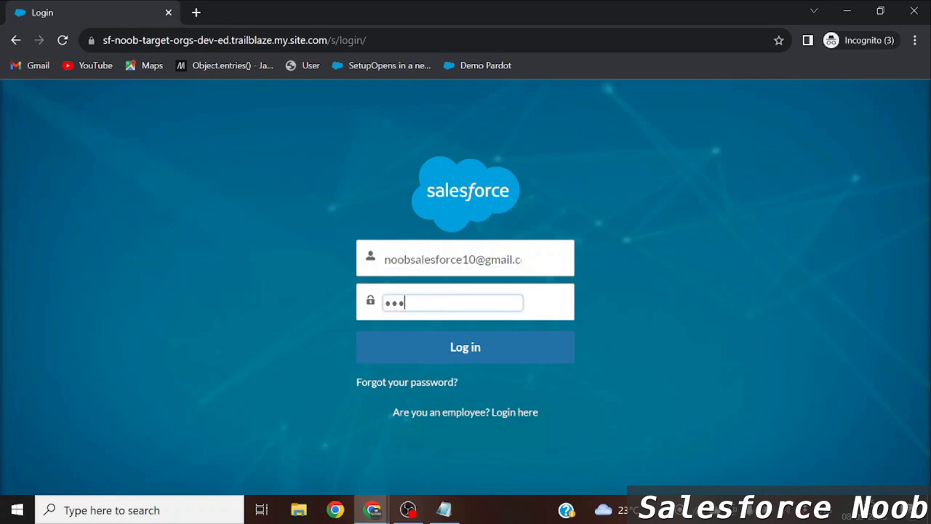
text(••••••)
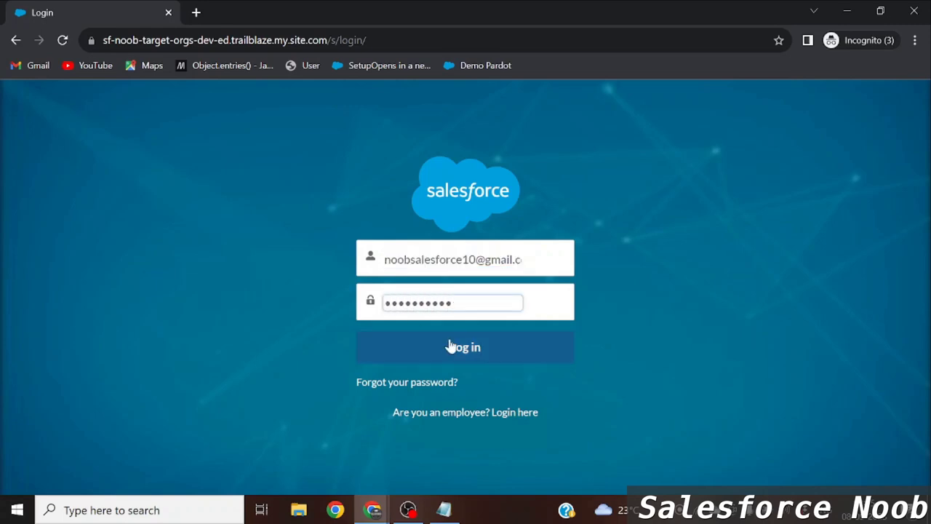
click(449, 346)
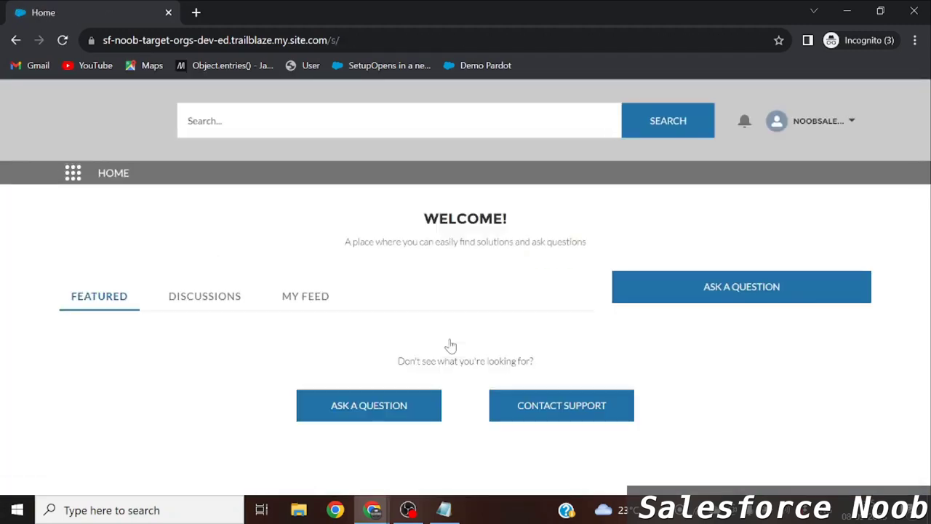
key(alt+Tab)
key(alt+Tab)
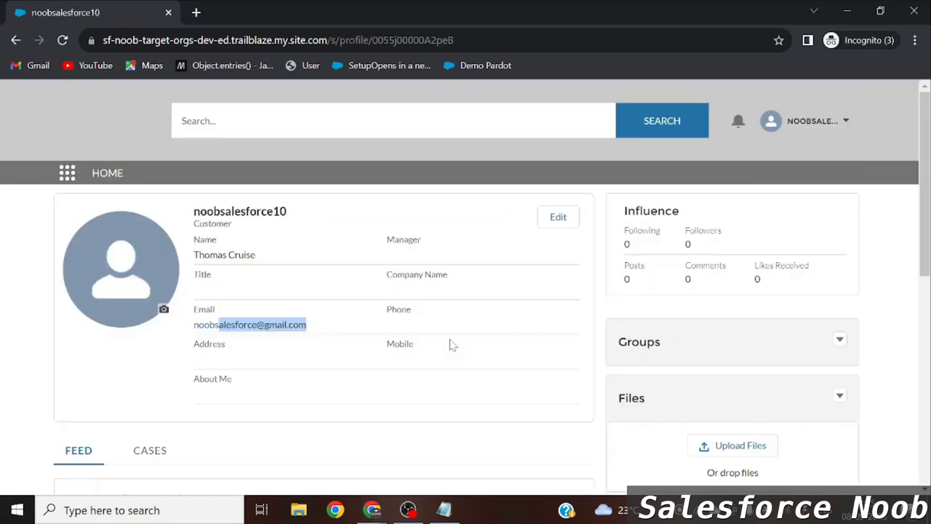
key(alt+Tab)
key(alt+Tab)
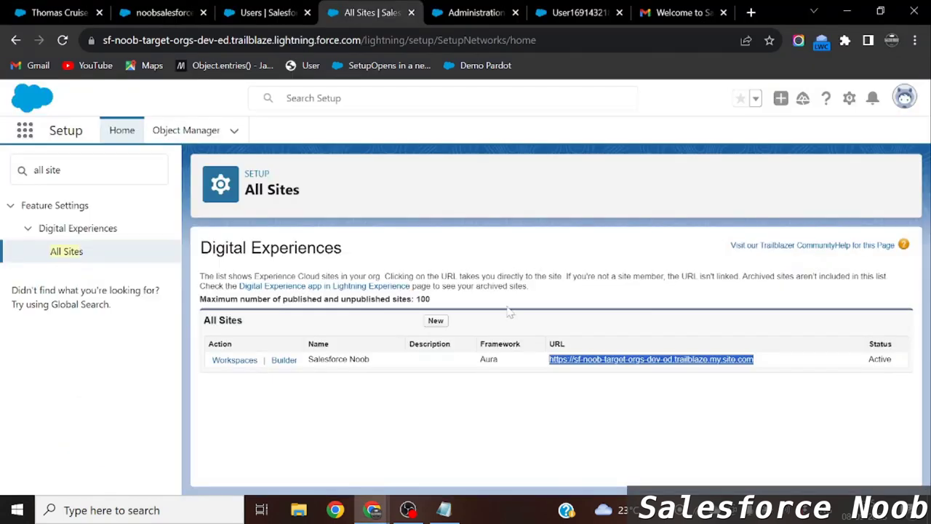
Switch to the Sf Noob account record tab and show its extra actions menu.
click(231, 6)
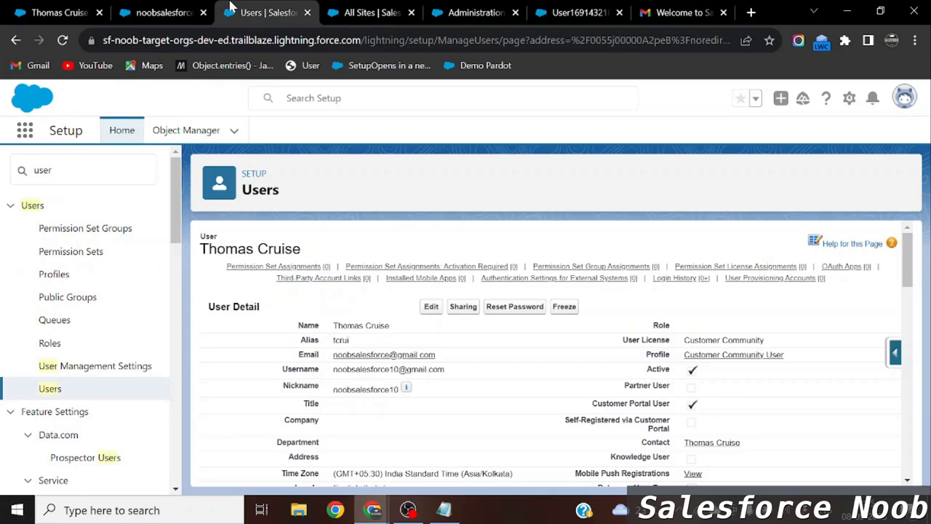
click(176, 7)
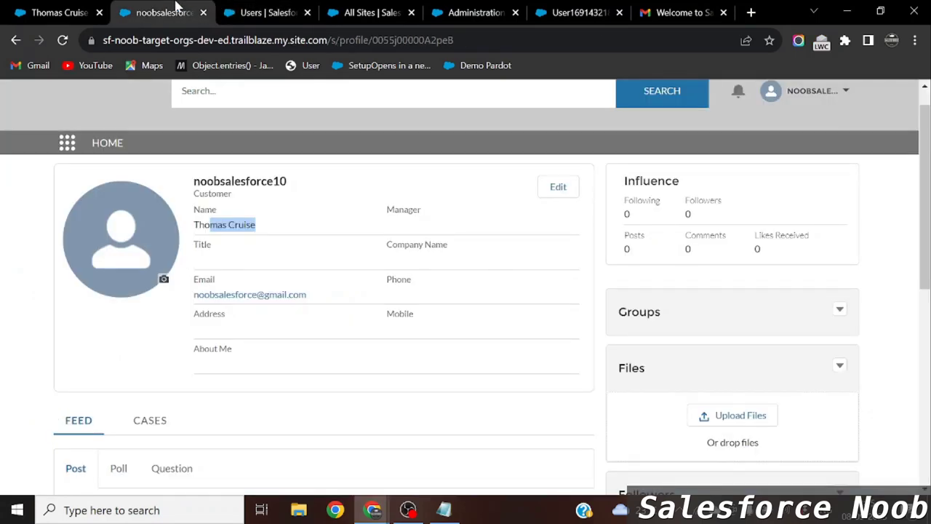
click(95, 5)
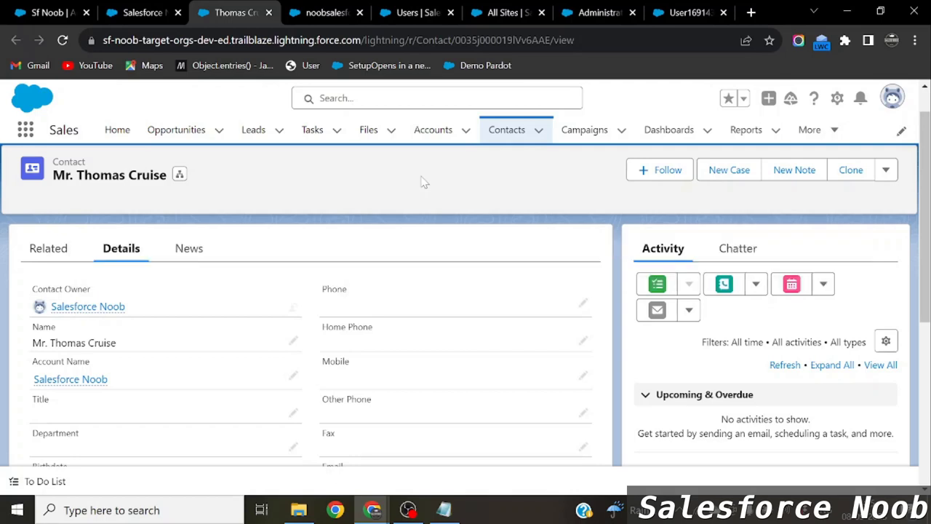
click(48, 12)
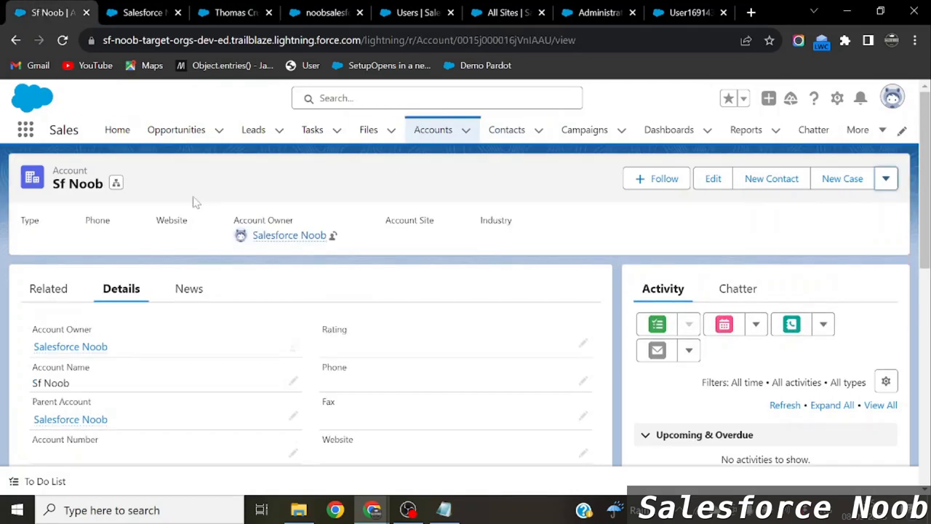
click(885, 178)
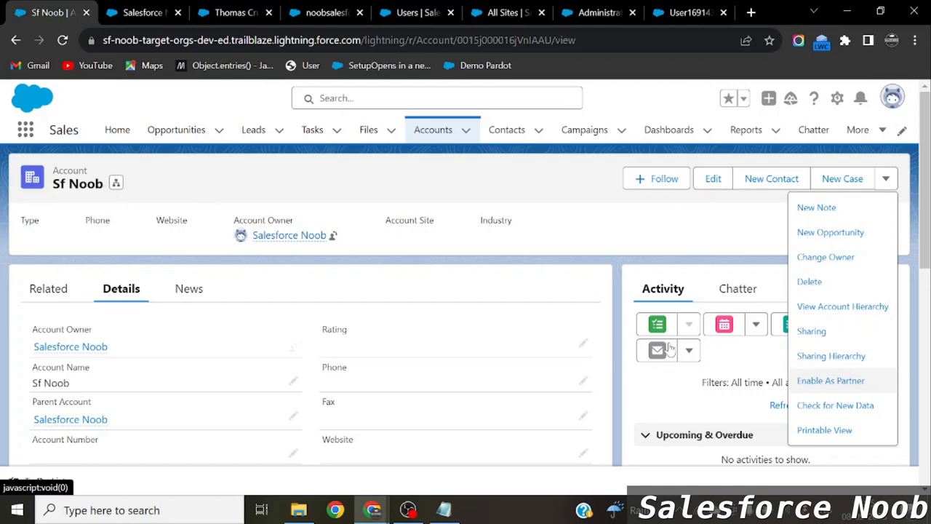
Enable Sf Noob as a partner account, verify Disable Partner Account appears, then view Related lists.
click(825, 383)
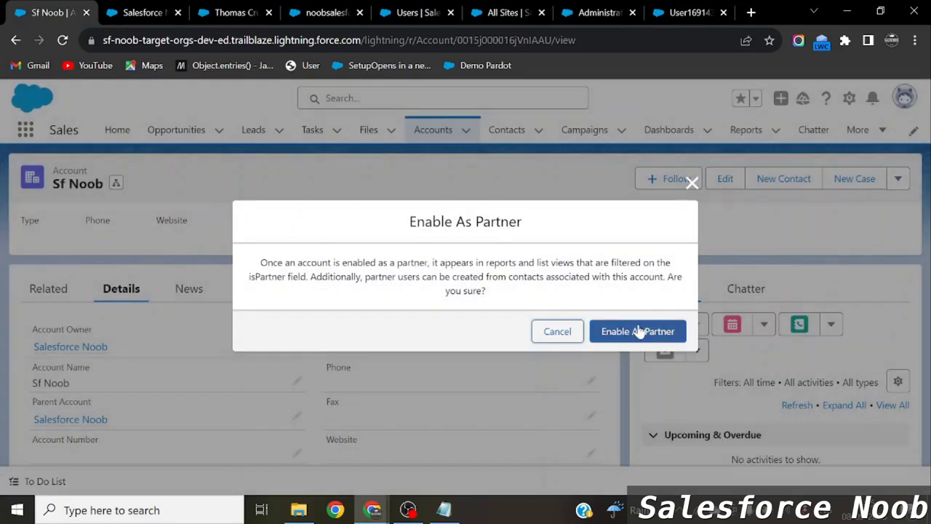
click(637, 330)
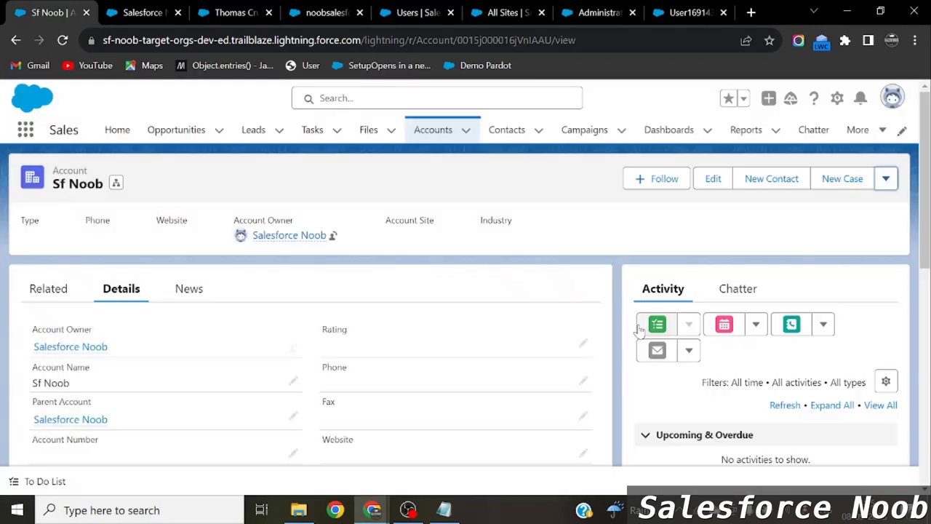
click(887, 179)
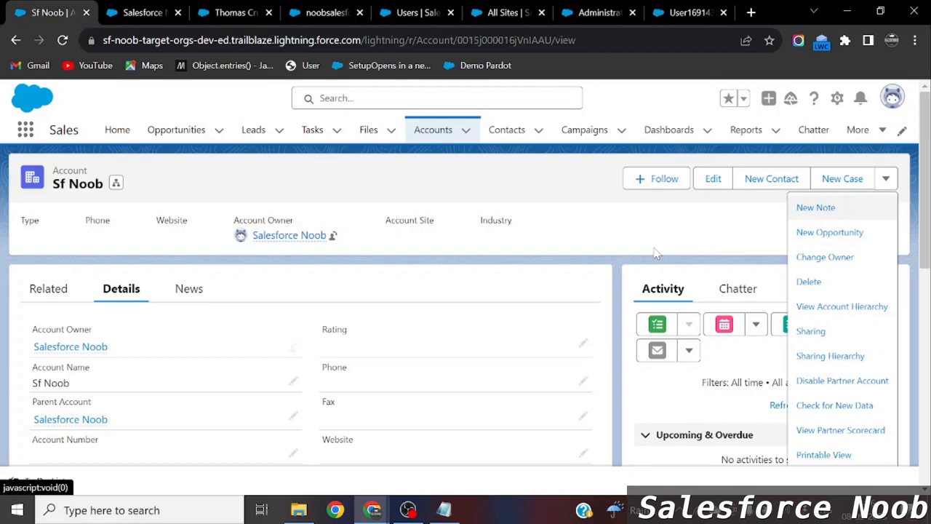
scroll(549, 316, down, 1)
scroll(461, 312, up, 1)
click(55, 190)
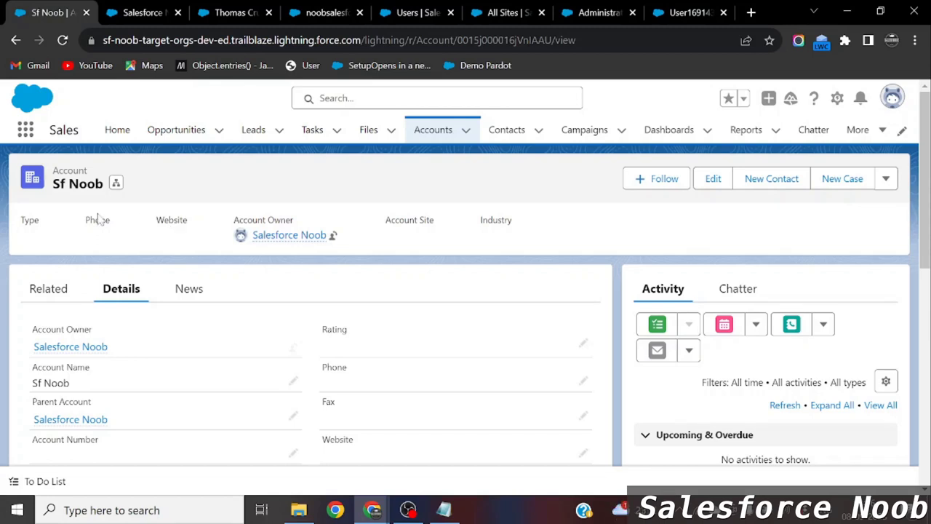
click(48, 289)
scroll(165, 423, down, 1)
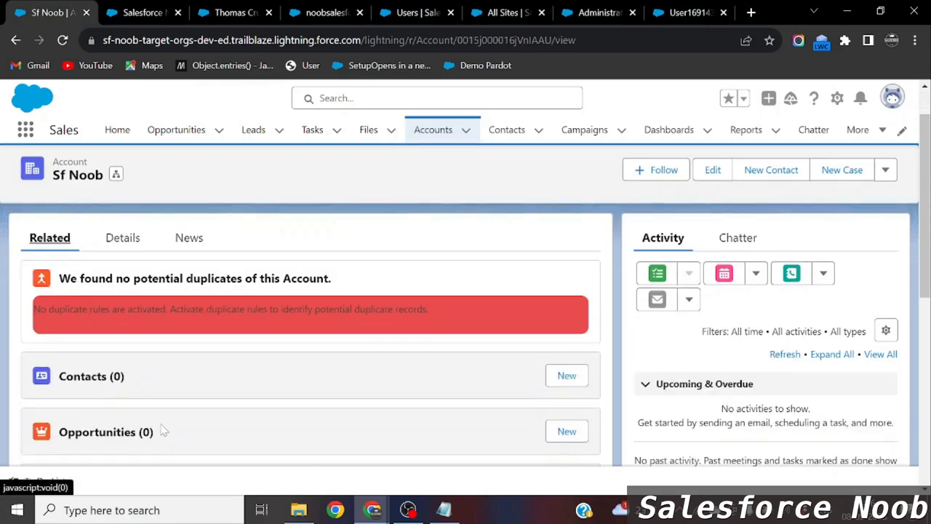
Start a new contact with salutation Mr., first name Test Partner, last name User.
click(570, 375)
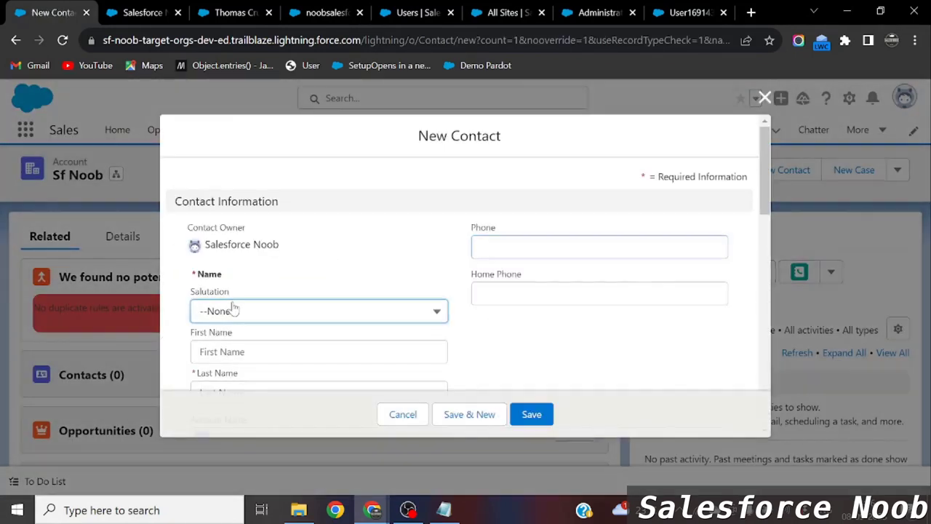
click(233, 310)
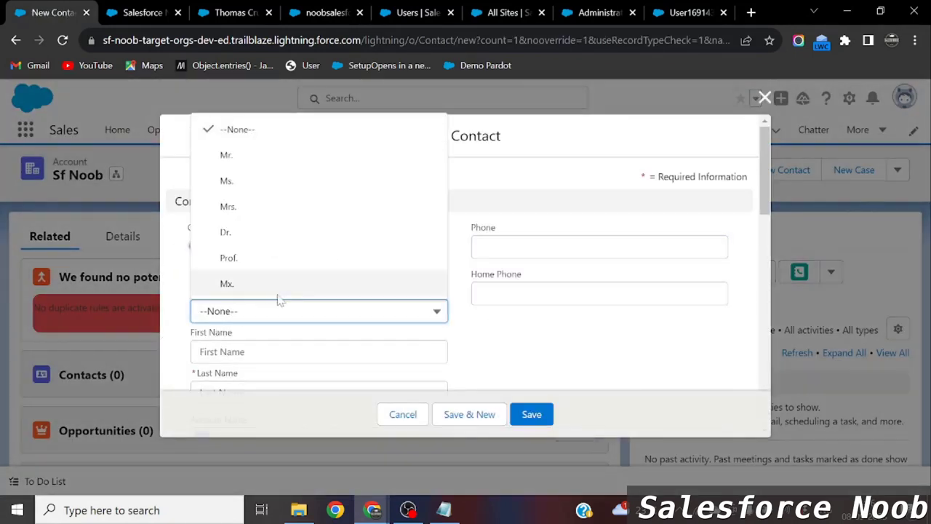
click(229, 158)
scroll(340, 237, down, 1)
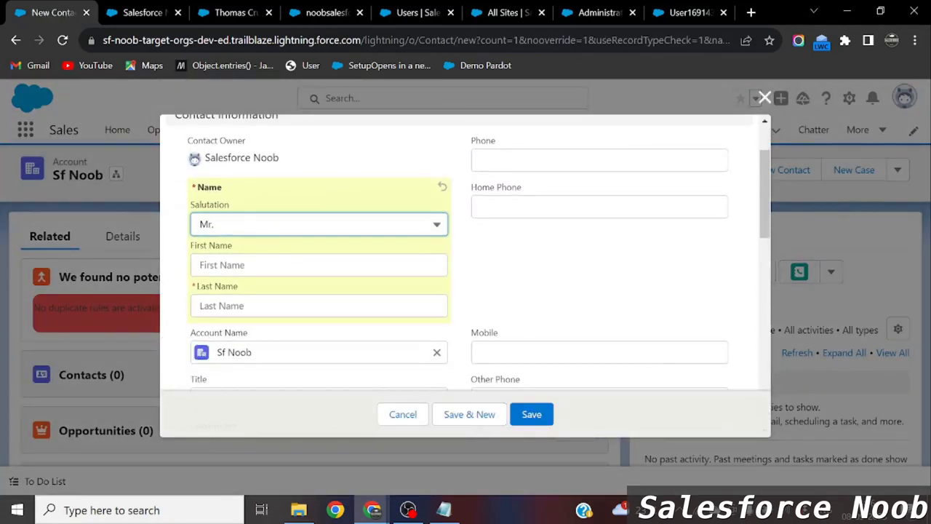
click(320, 265)
text(Partner)
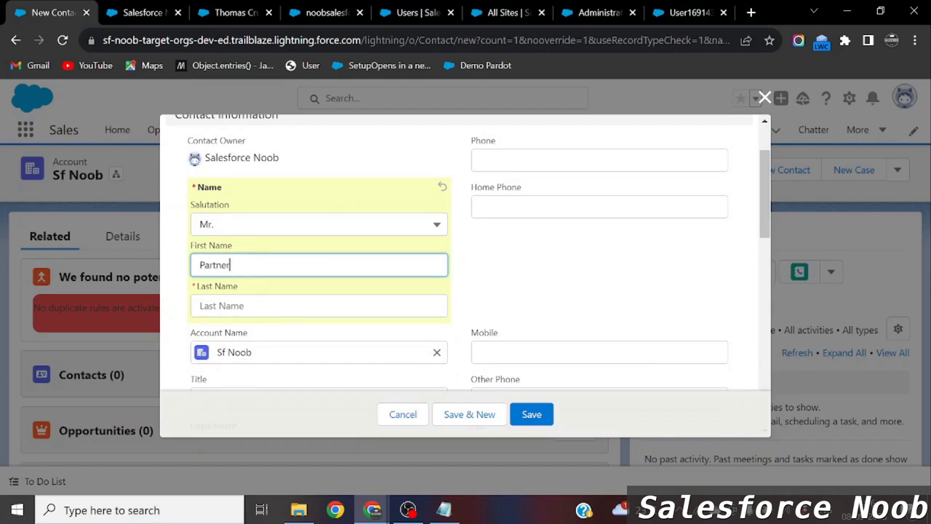
click(246, 299)
text(Use)
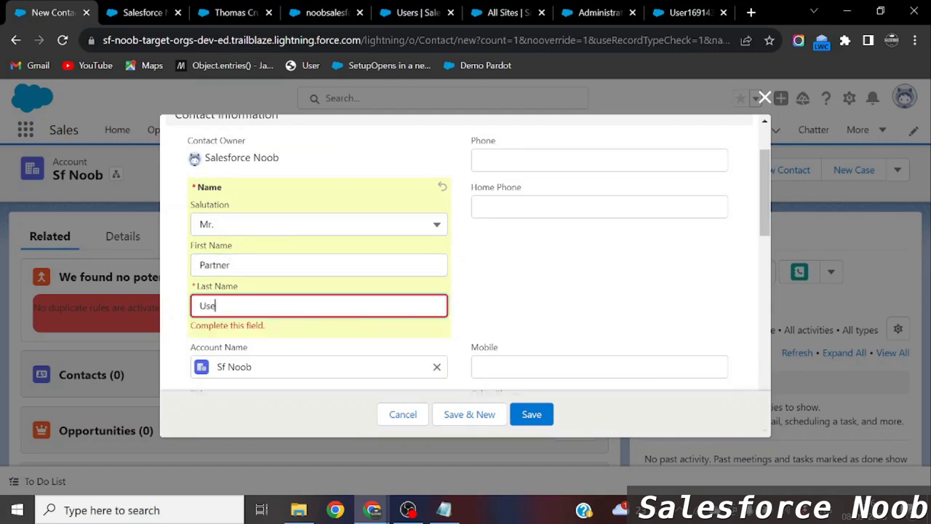
text(r)
click(200, 265)
text(Test)
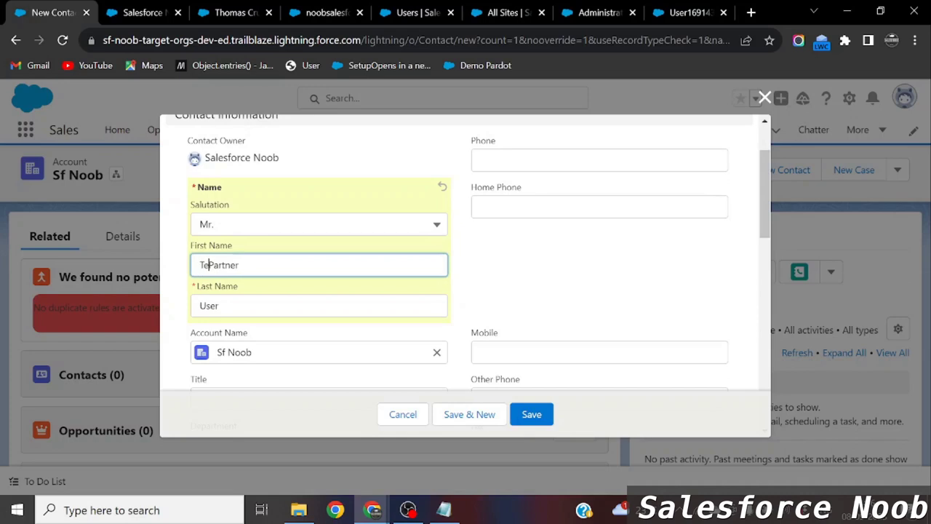
Enter the contact's e-mail address and save the new contact.
scroll(204, 238, down, 2)
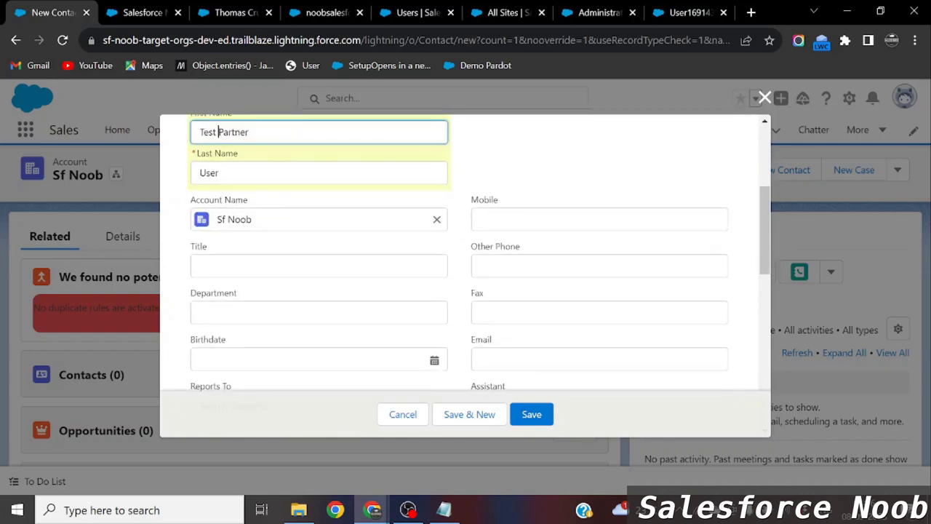
click(505, 359)
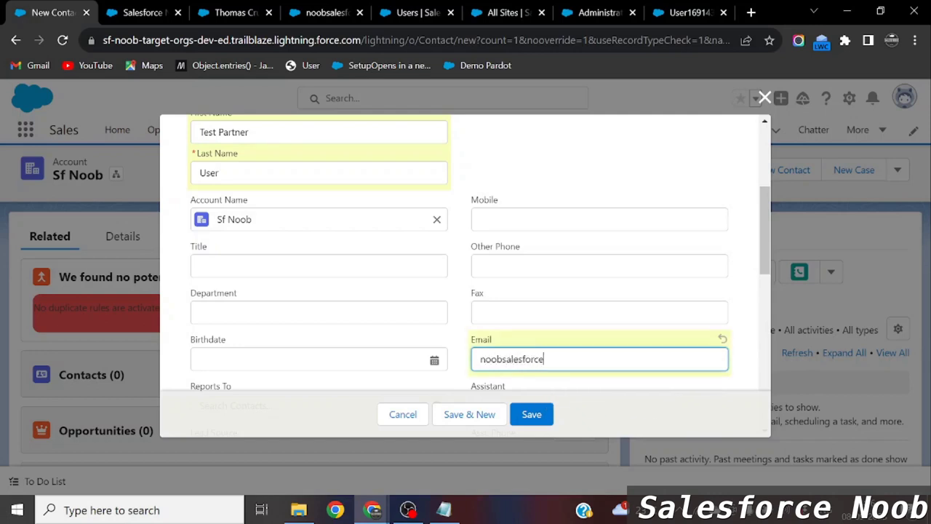
click(531, 415)
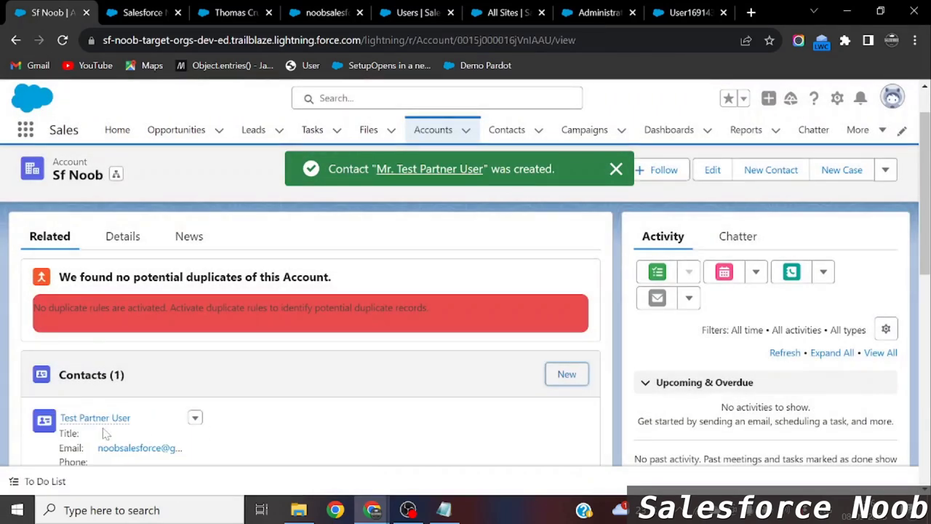
Open the Test Partner User contact in a separate tab and look at its actions.
right_click(88, 420)
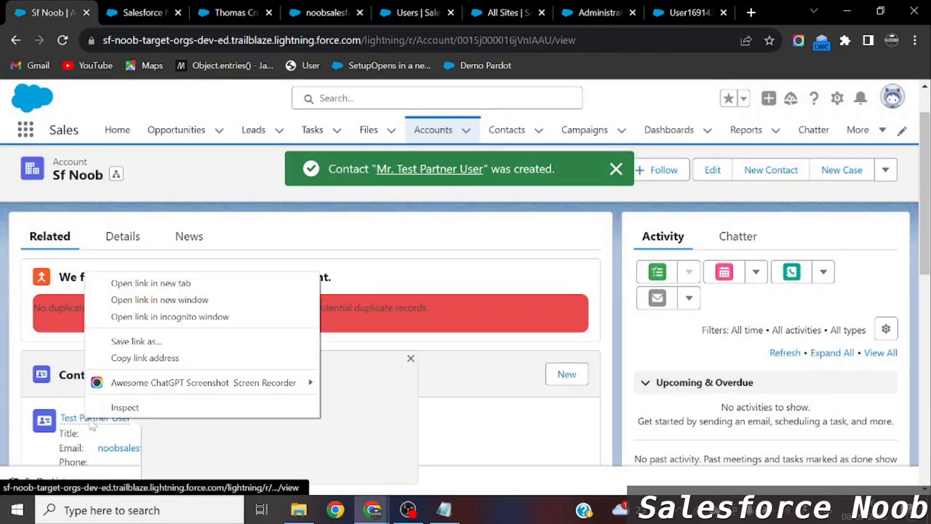
click(122, 283)
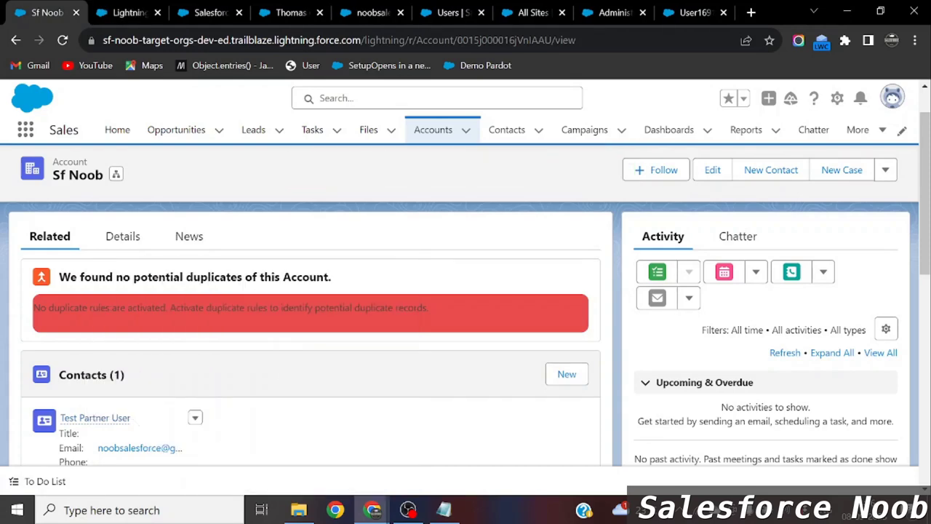
click(120, 13)
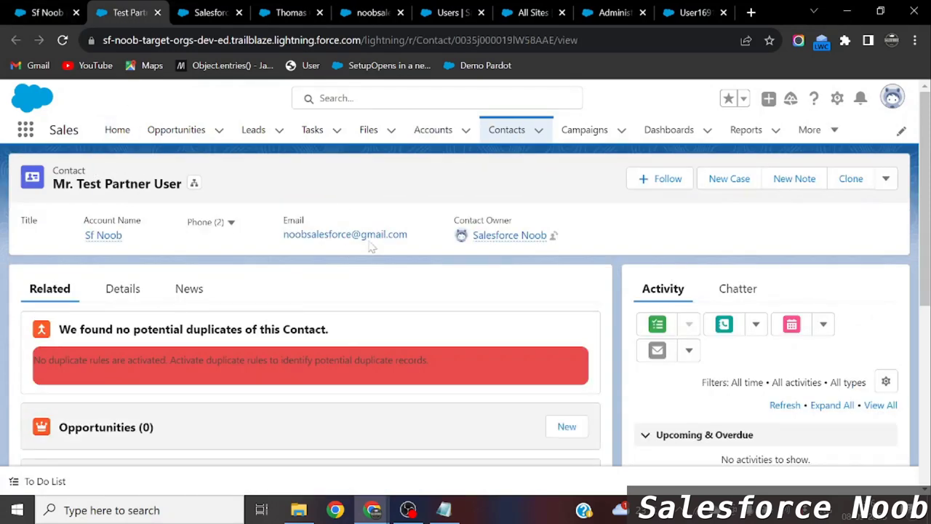
click(885, 179)
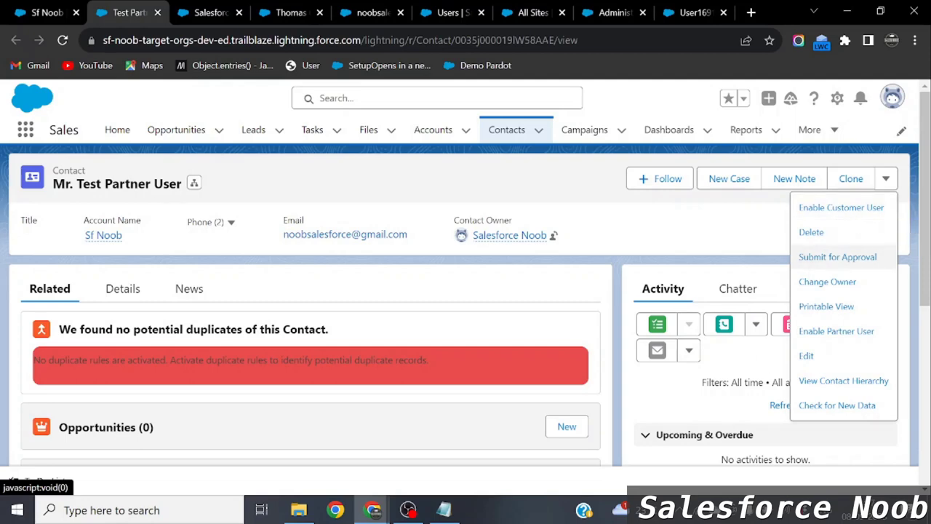
click(69, 18)
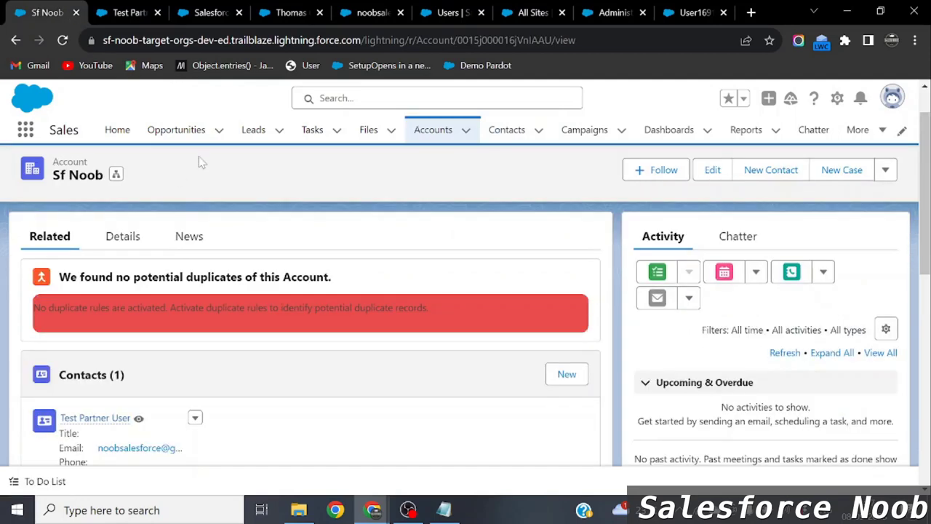
Enable the contact as a partner user with Partner Community license and Partner Community User profile.
click(159, 9)
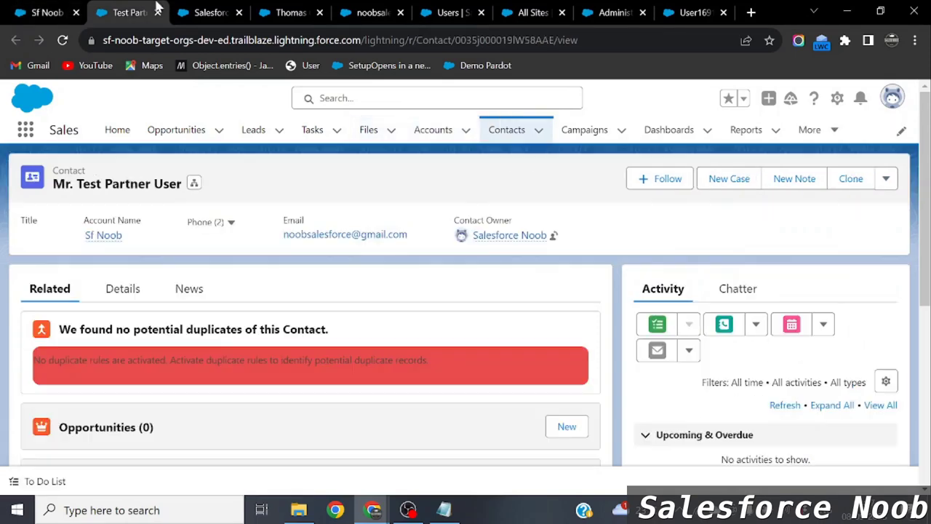
click(886, 178)
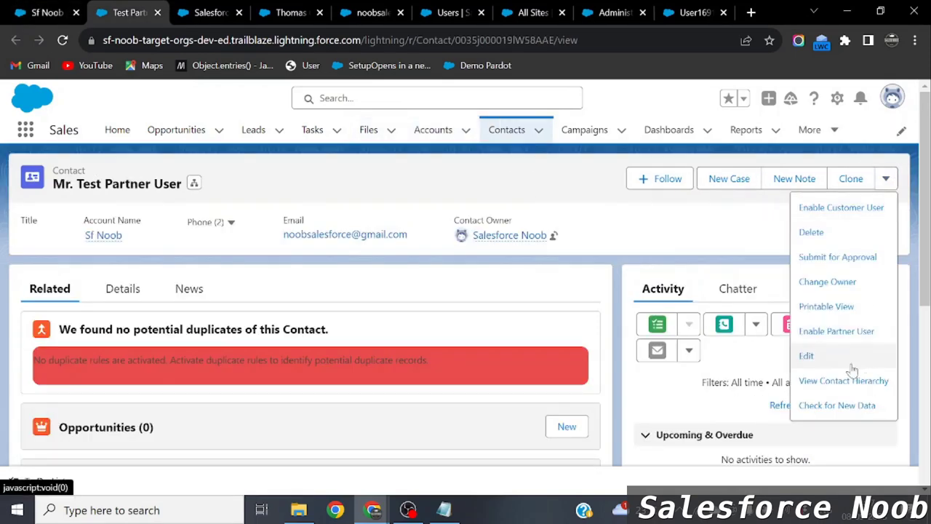
click(841, 335)
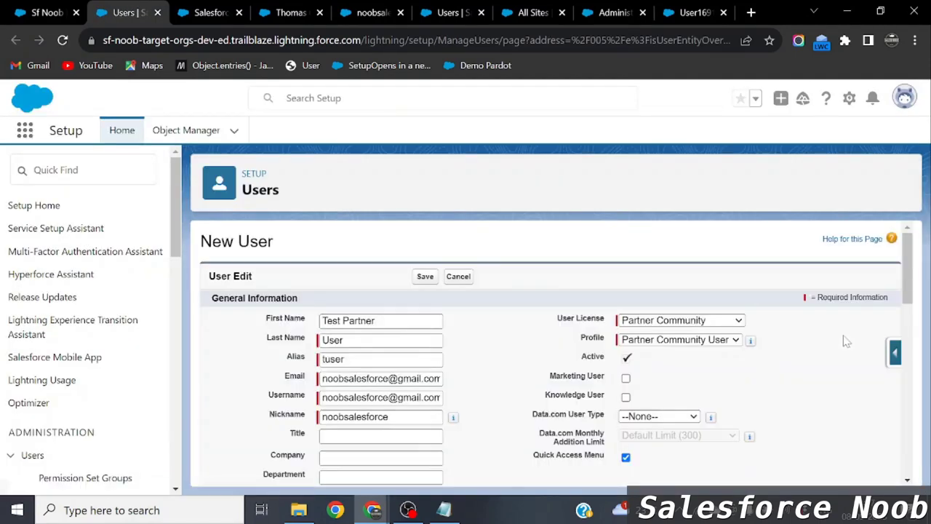
click(694, 319)
click(680, 344)
click(676, 343)
click(703, 393)
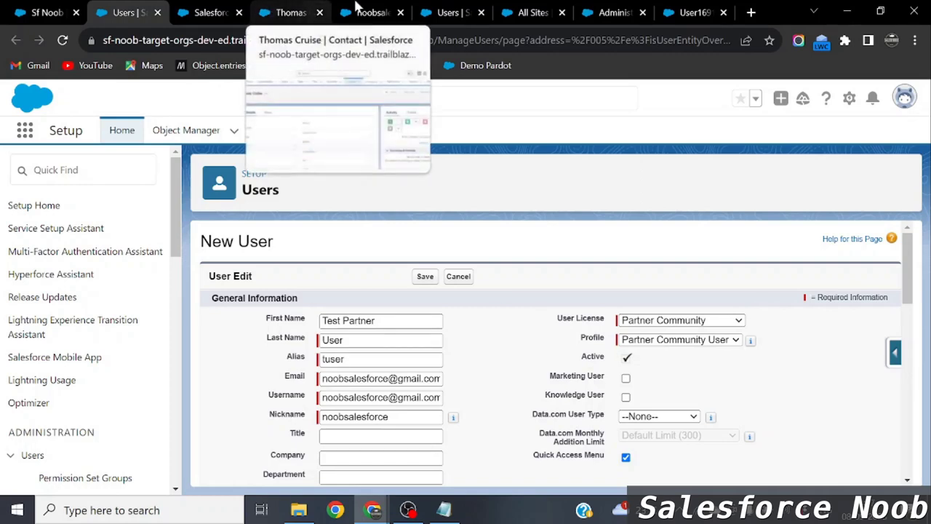
Switch across the community and users tabs to the All Sites list.
click(369, 12)
click(447, 12)
click(499, 9)
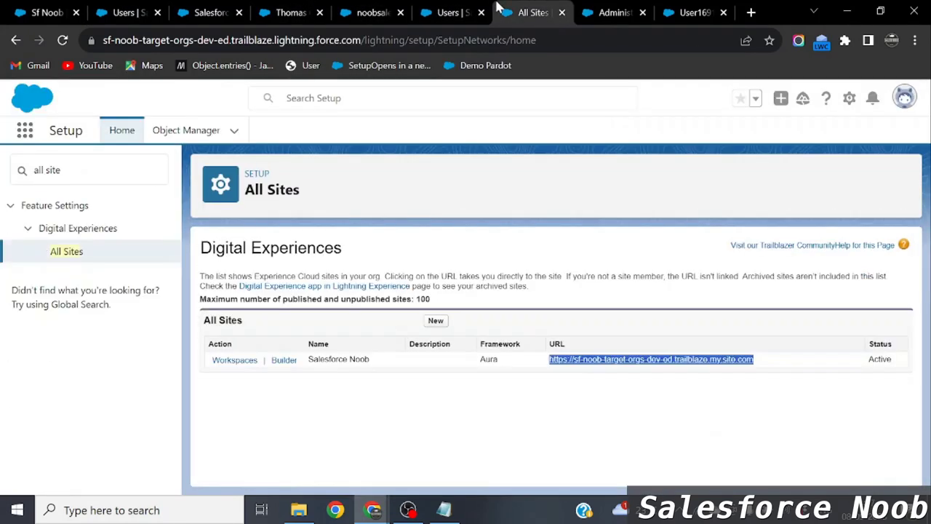
Open the Salesforce Noob site's Workspaces, then Administration > Members.
click(240, 359)
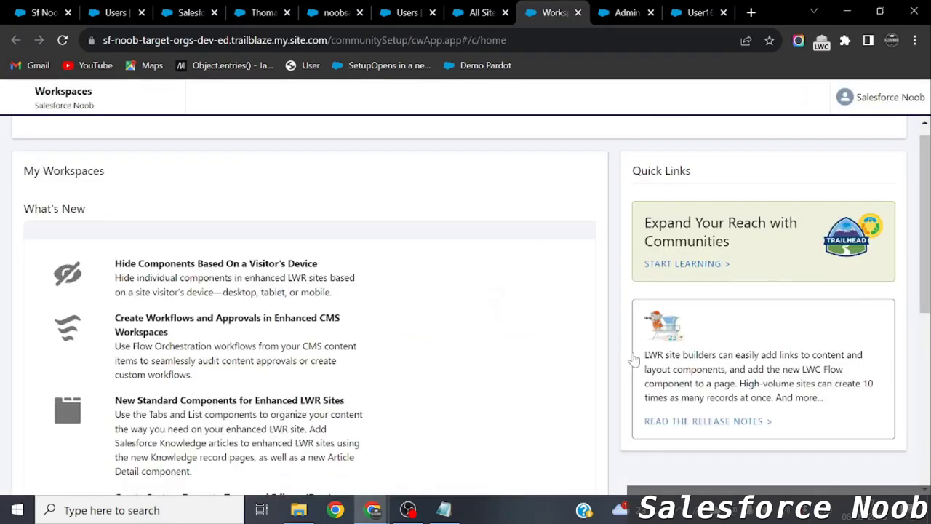
scroll(632, 358, down, 3)
scroll(611, 345, up, 3)
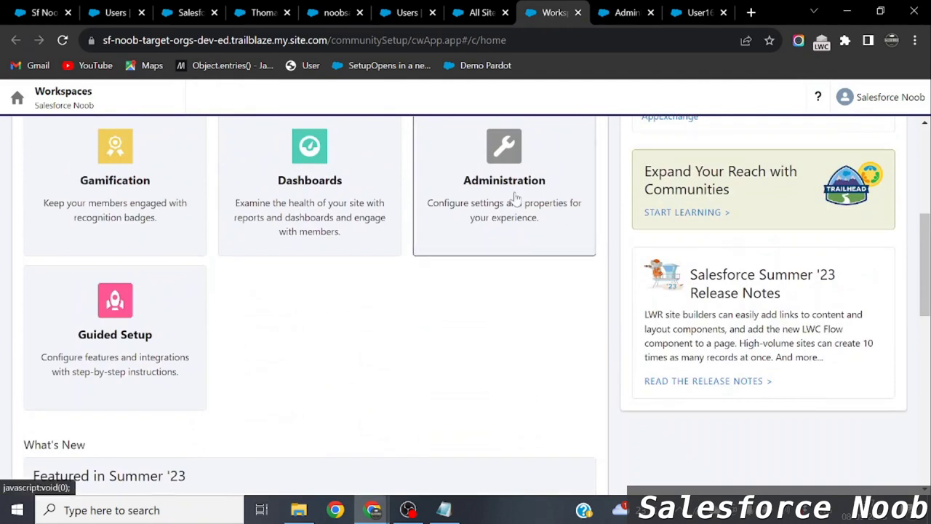
click(514, 199)
click(153, 191)
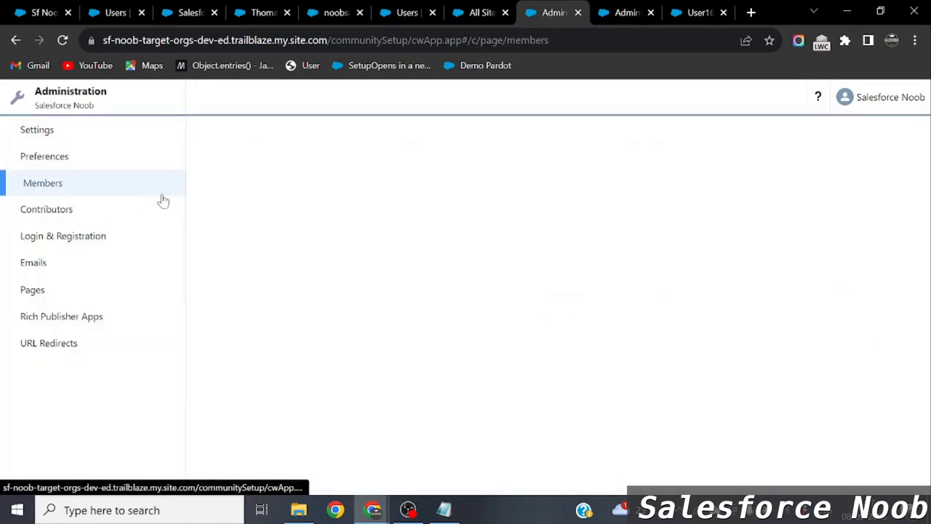
scroll(297, 402, down, 1)
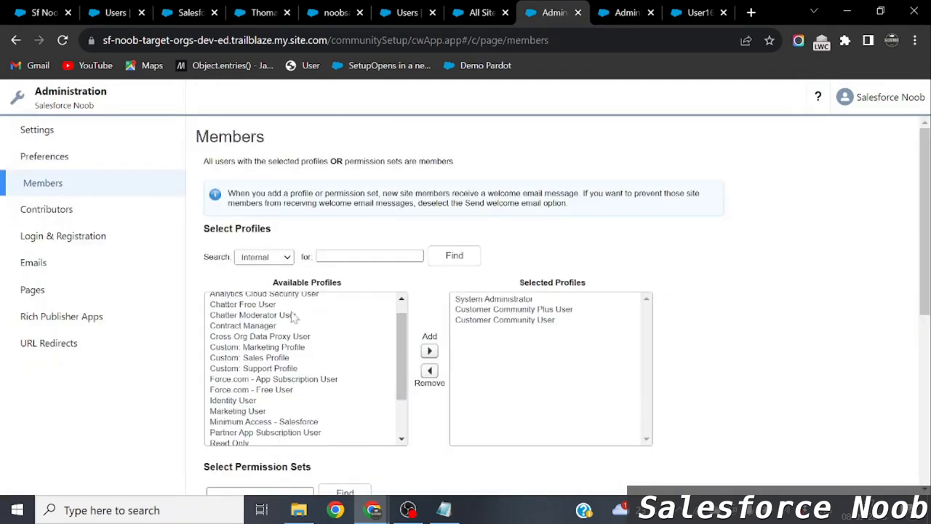
Filter profiles by Partner, add Partner Community User, then cancel and return to the New User form.
click(268, 257)
click(258, 300)
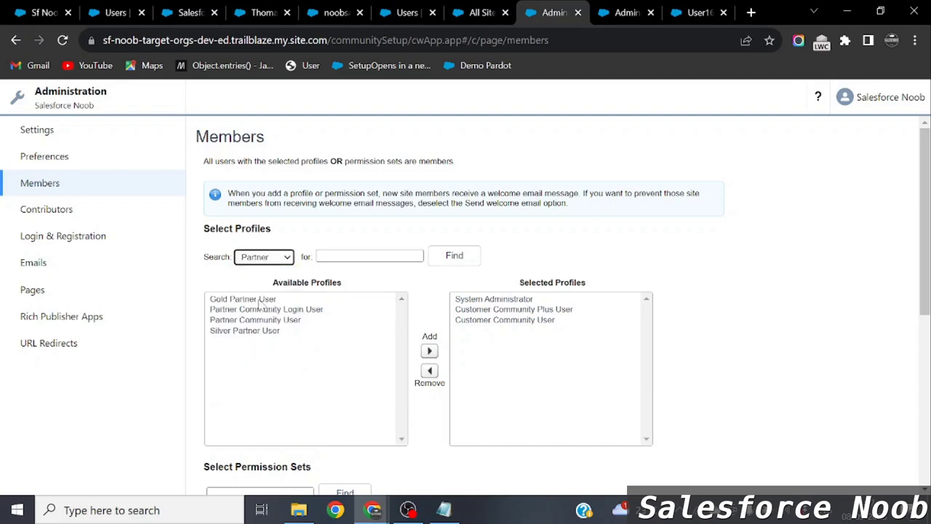
click(275, 320)
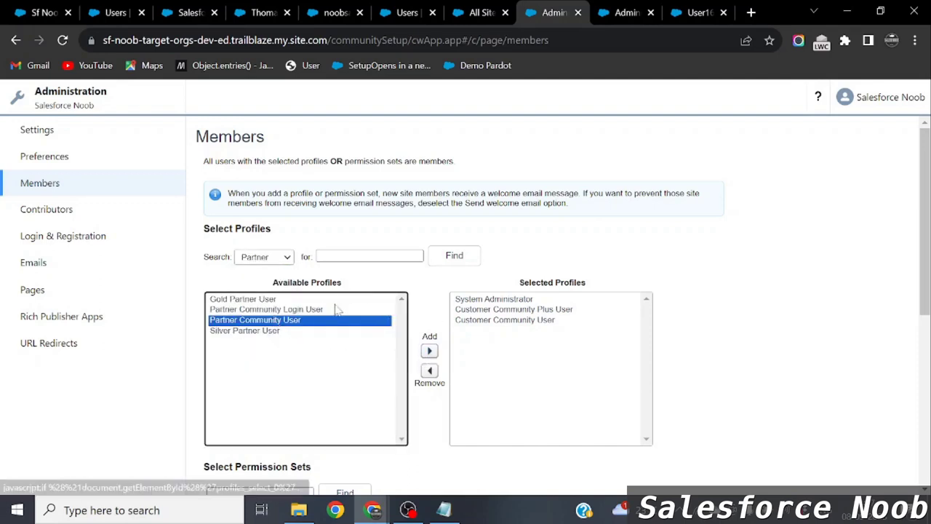
click(430, 352)
scroll(408, 367, down, 5)
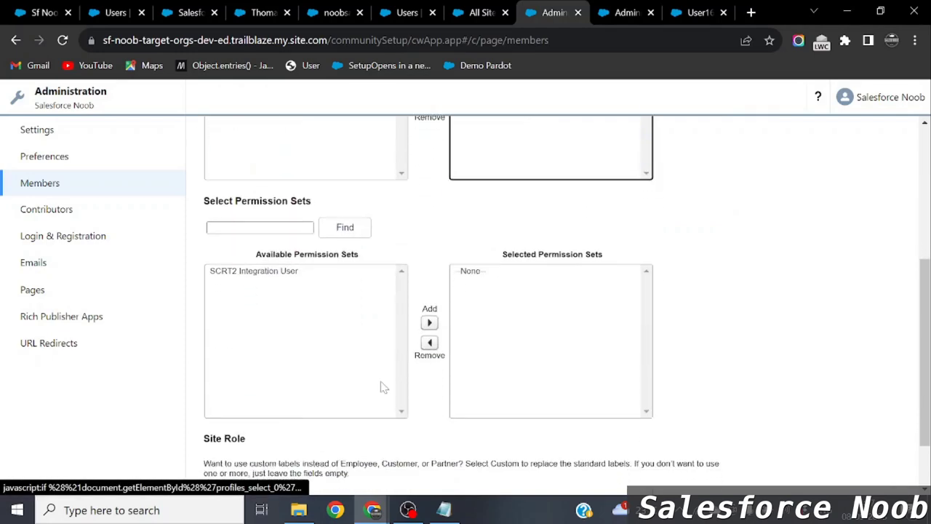
scroll(561, 338, up, 1)
scroll(560, 336, up, 5)
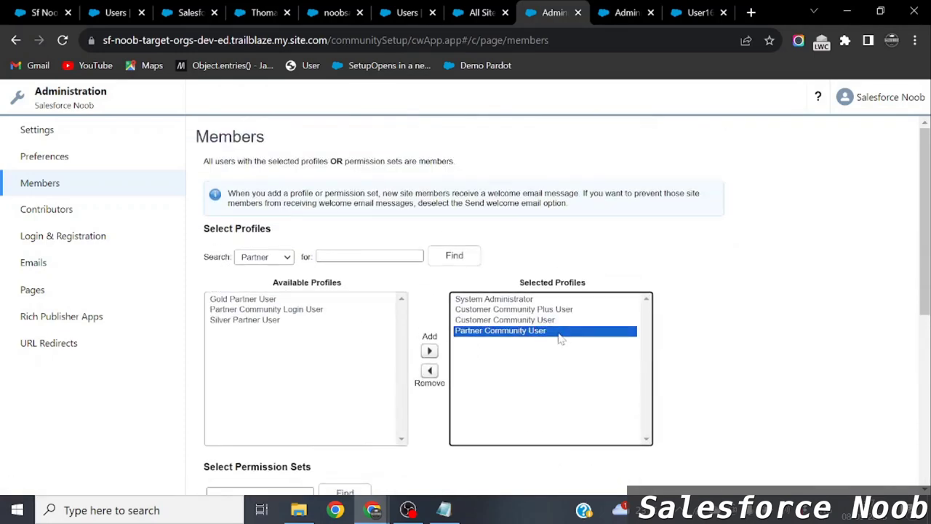
scroll(557, 334, down, 8)
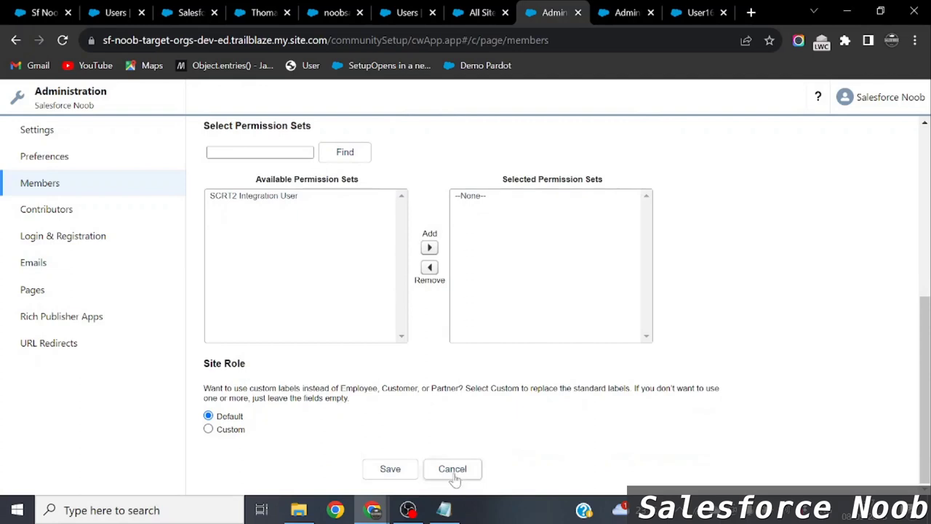
click(453, 469)
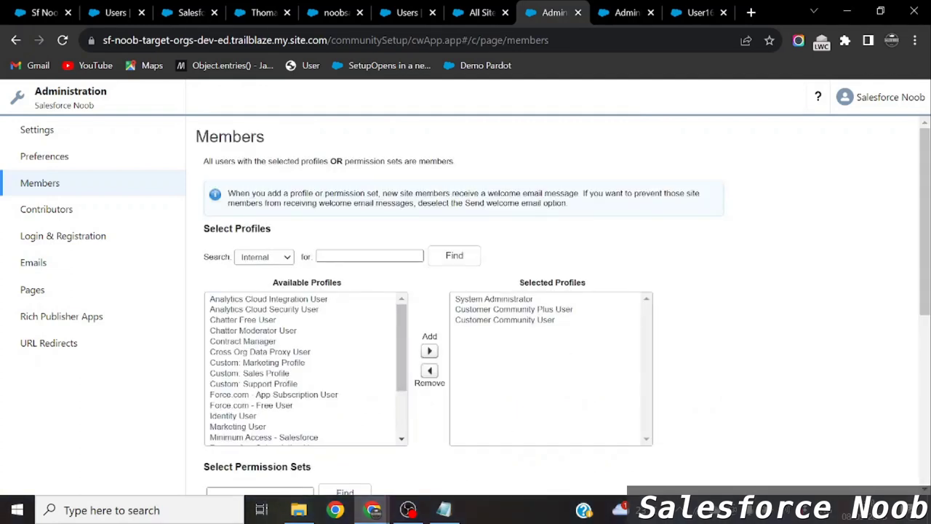
click(117, 13)
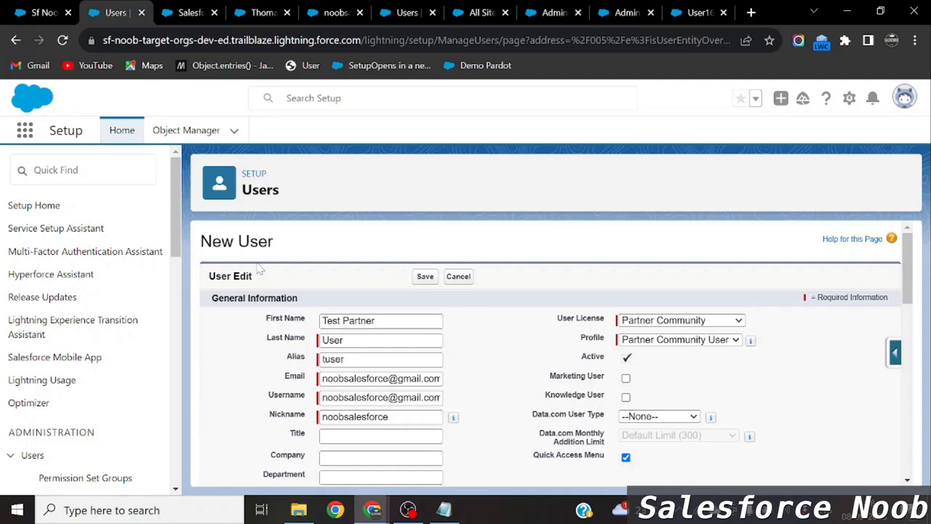
Highlight the self-register note in Notepad, then show All Sites and the private window's login page.
key(alt+Tab)
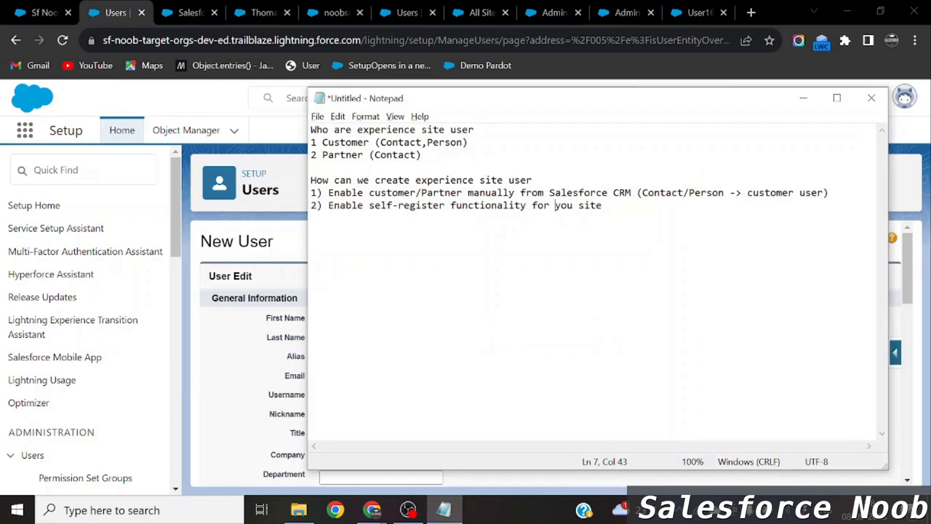
drag(368, 205, 485, 205)
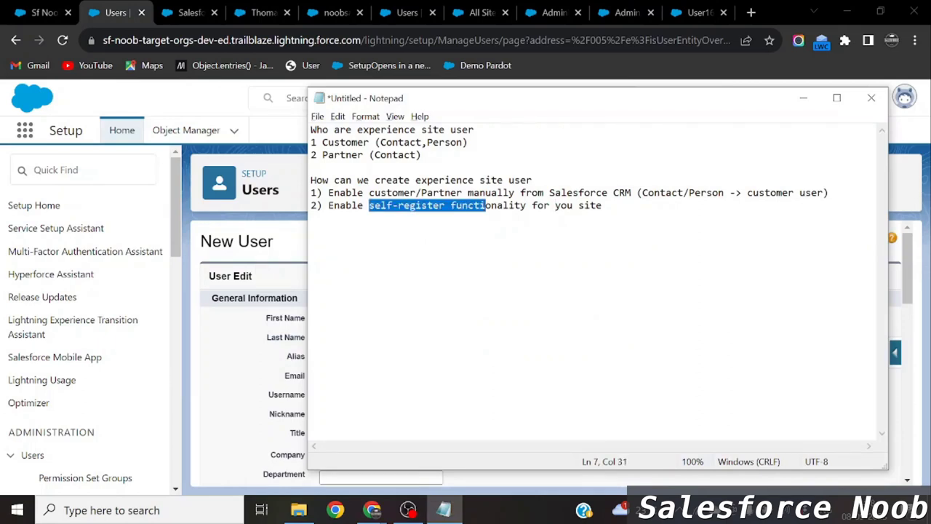
key(alt+Tab)
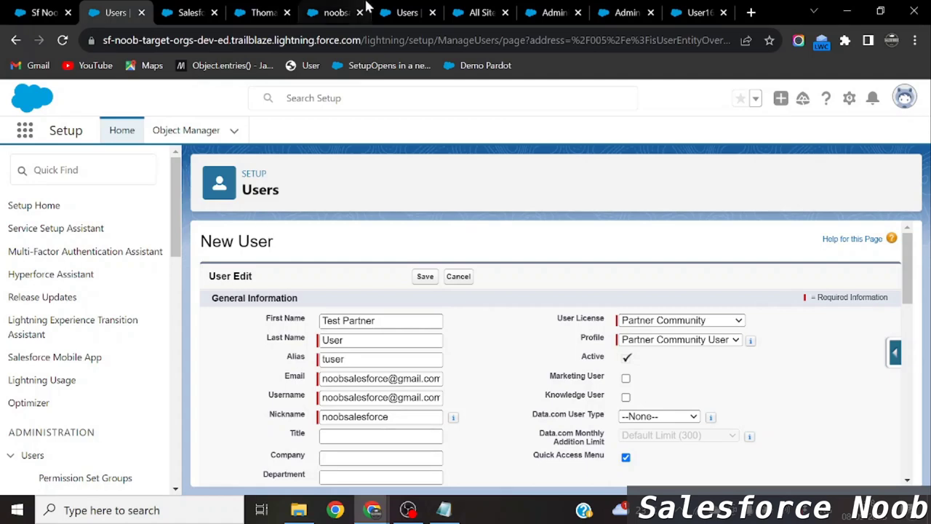
click(485, 10)
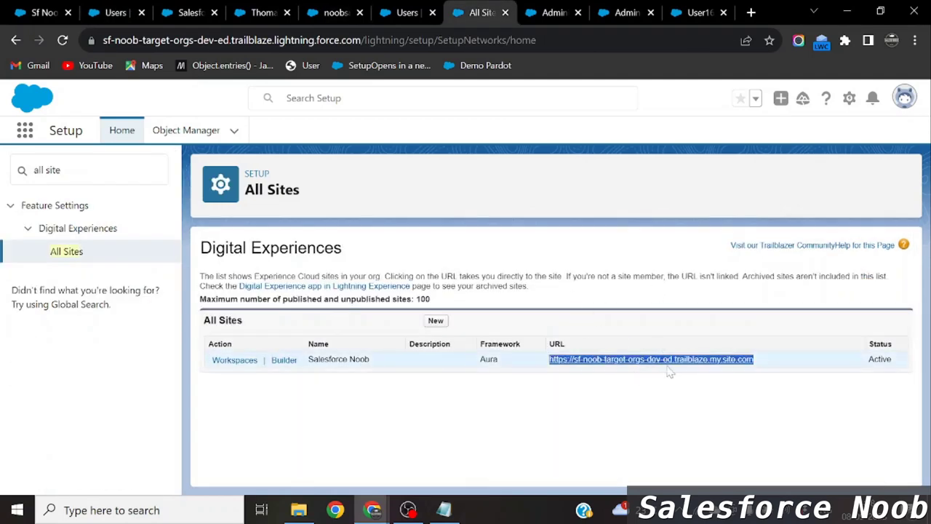
key(alt+Tab)
key(Tab)
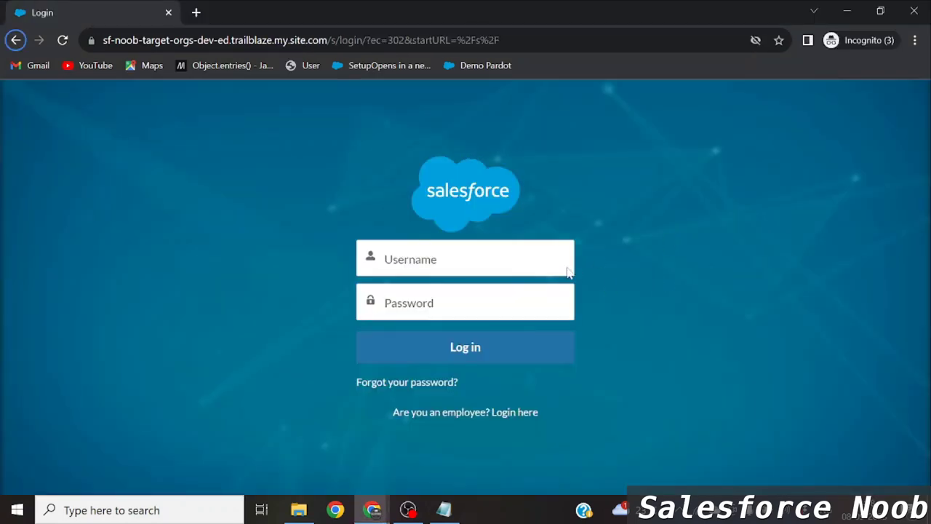